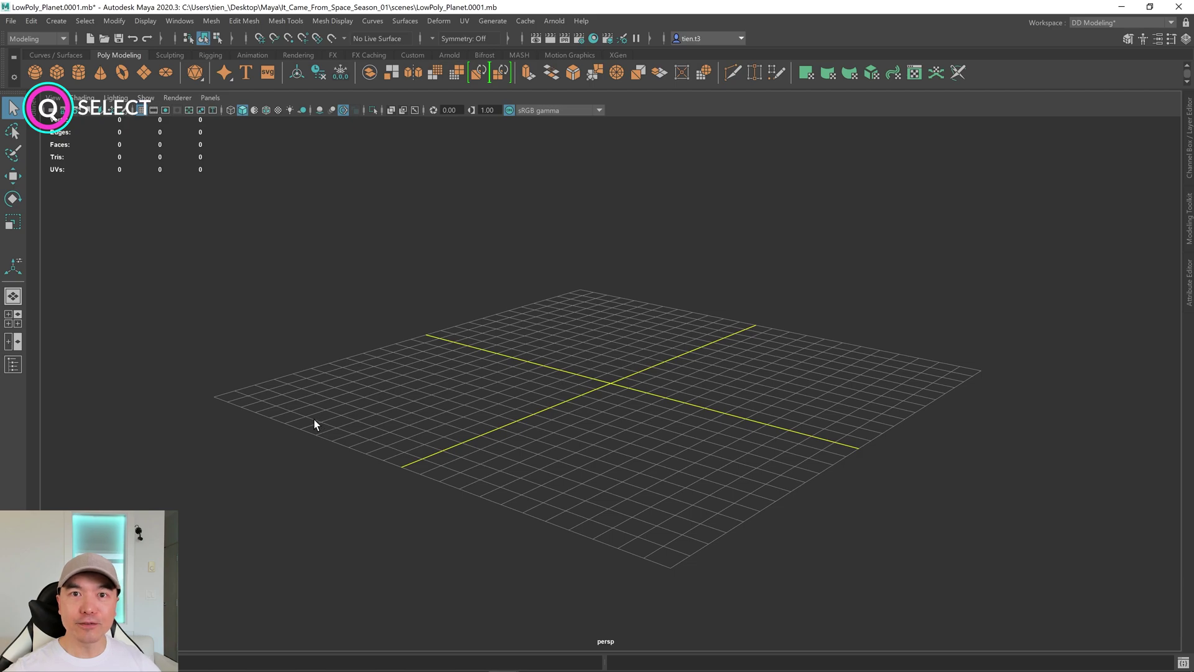
key("w")
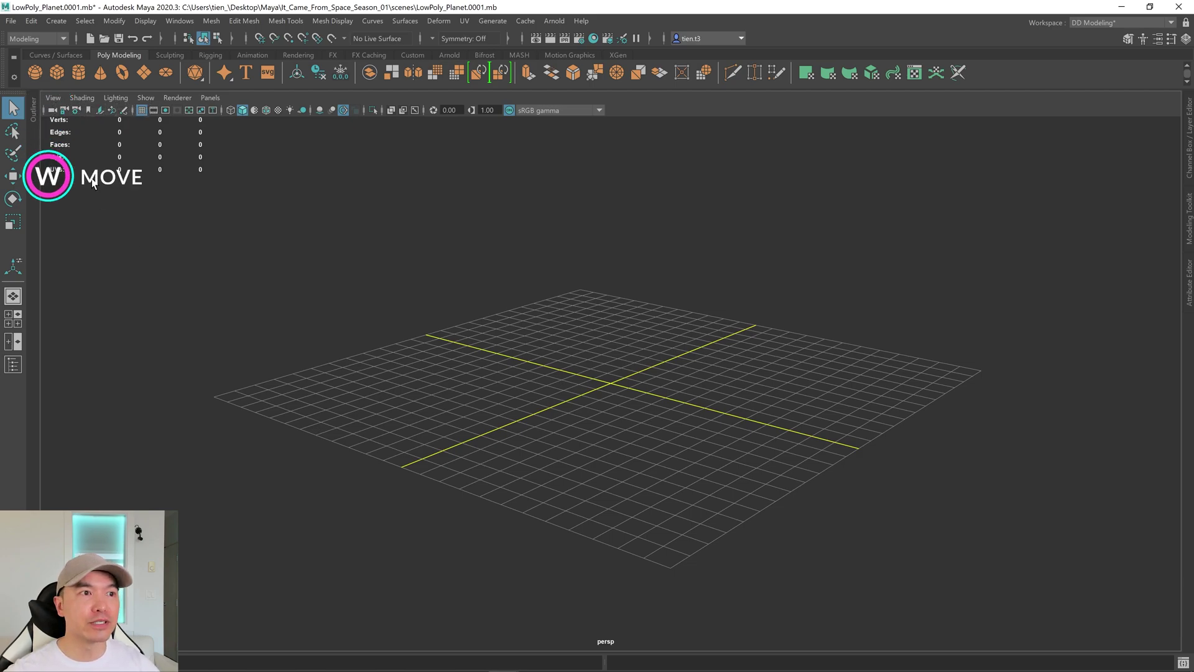
key("e")
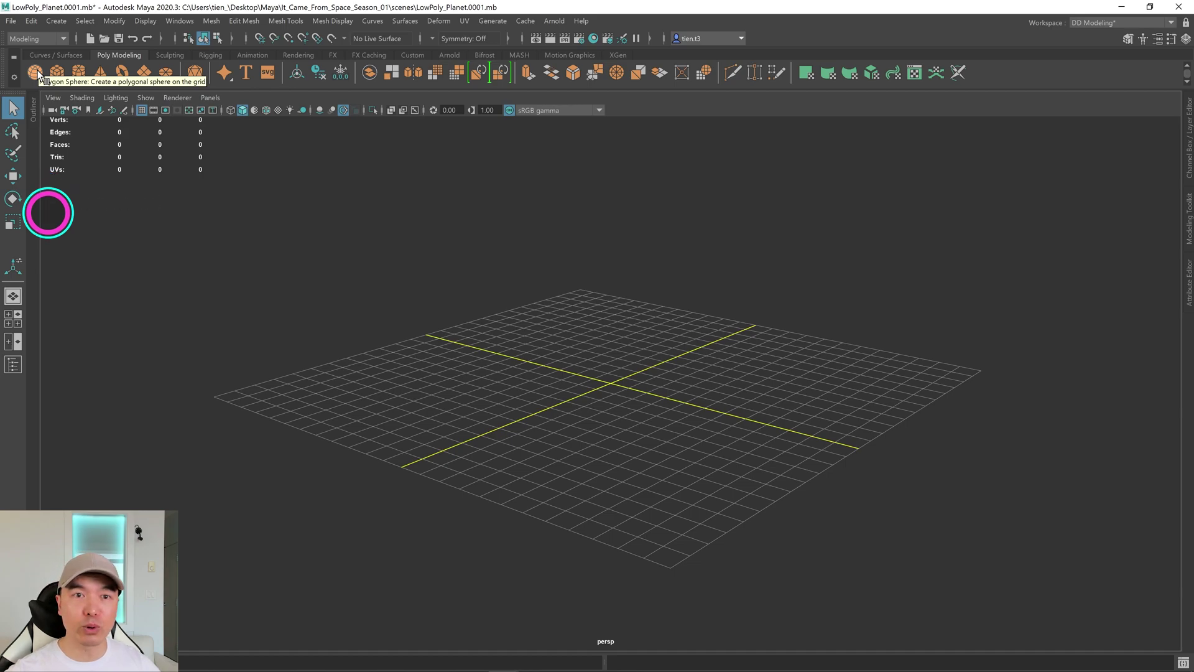
key("r")
Step: Create a trial polygon sphere at the origin to inspect its edge layout and poles, and delete it again
left_click(36, 73)
key("f")
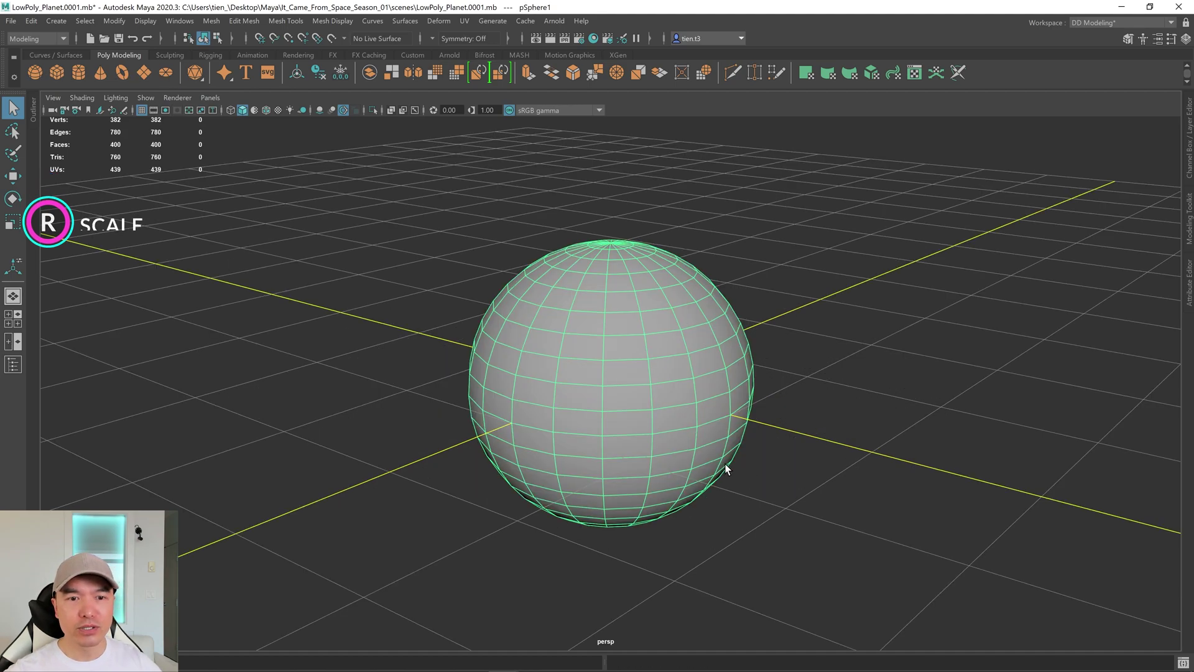
scroll(861, 470, "up", 4)
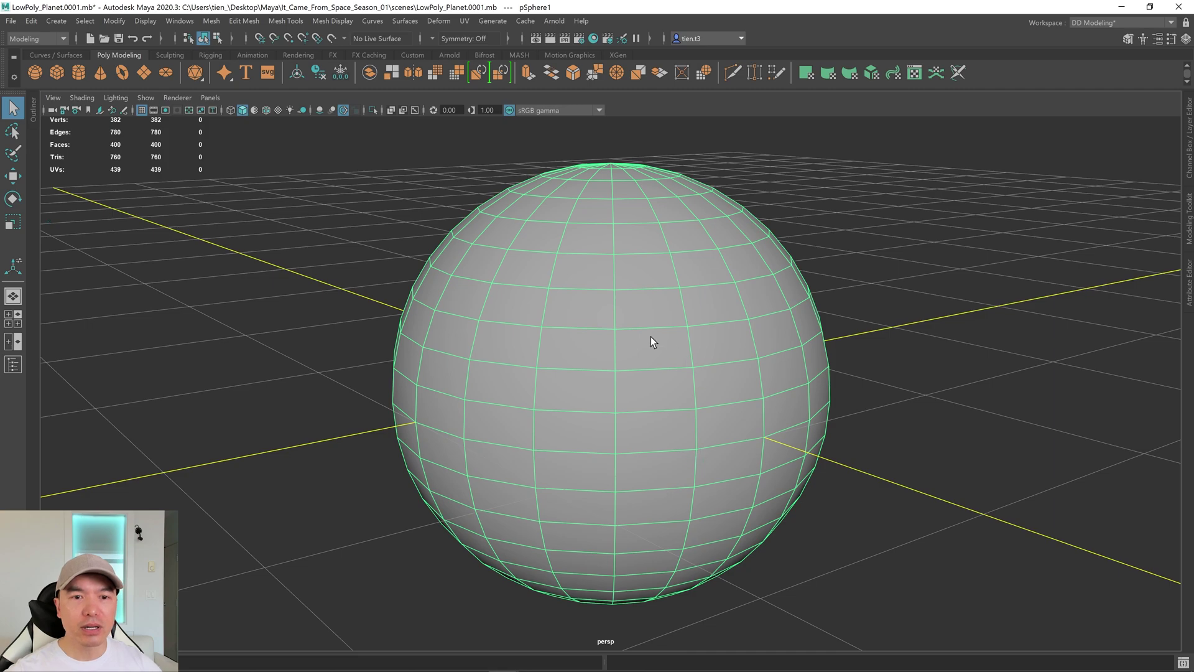
left_click_drag(713, 341, 689, 335, "alt")
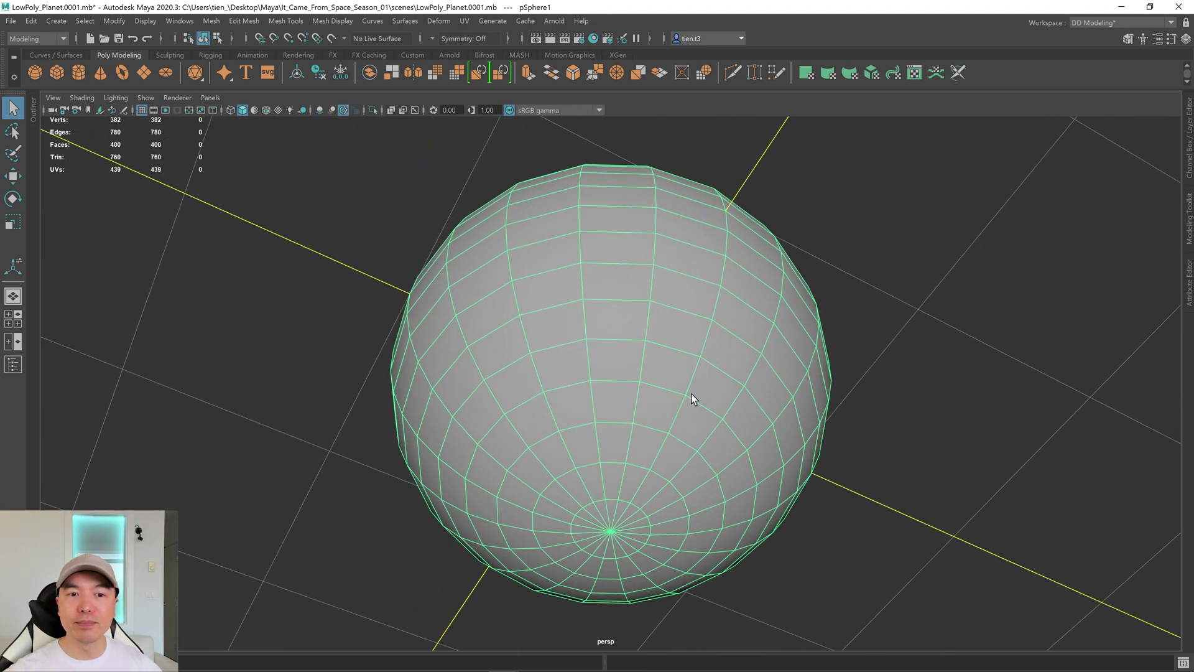
scroll(684, 472, "down", 4)
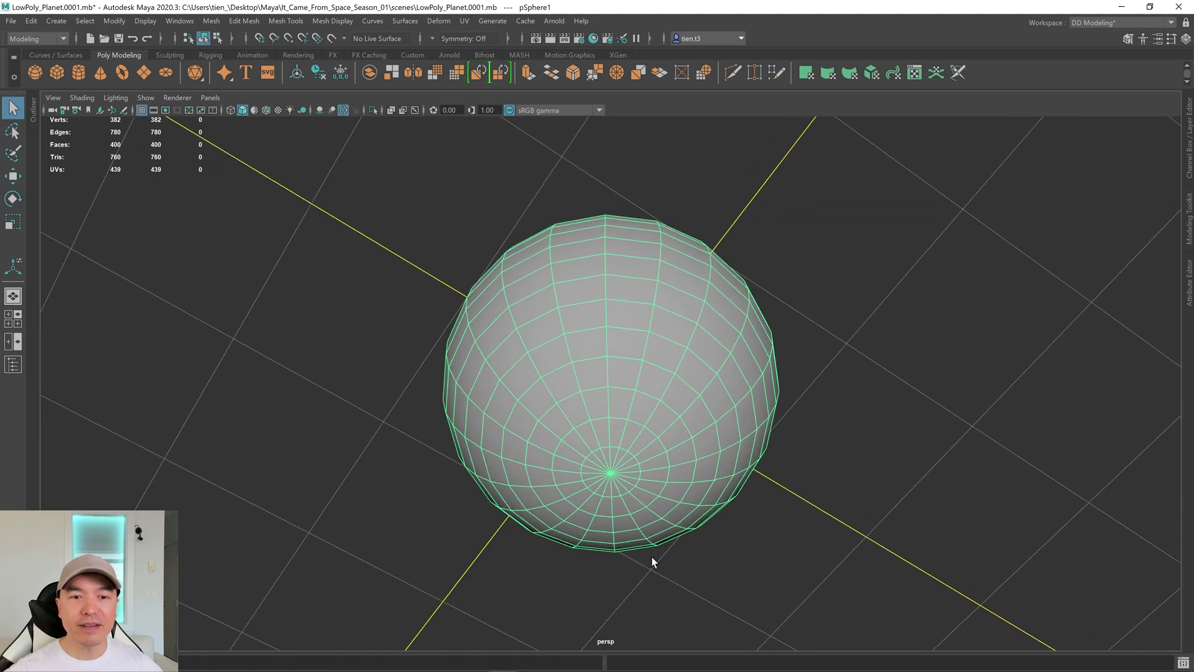
left_click_drag(714, 354, 644, 445, "alt")
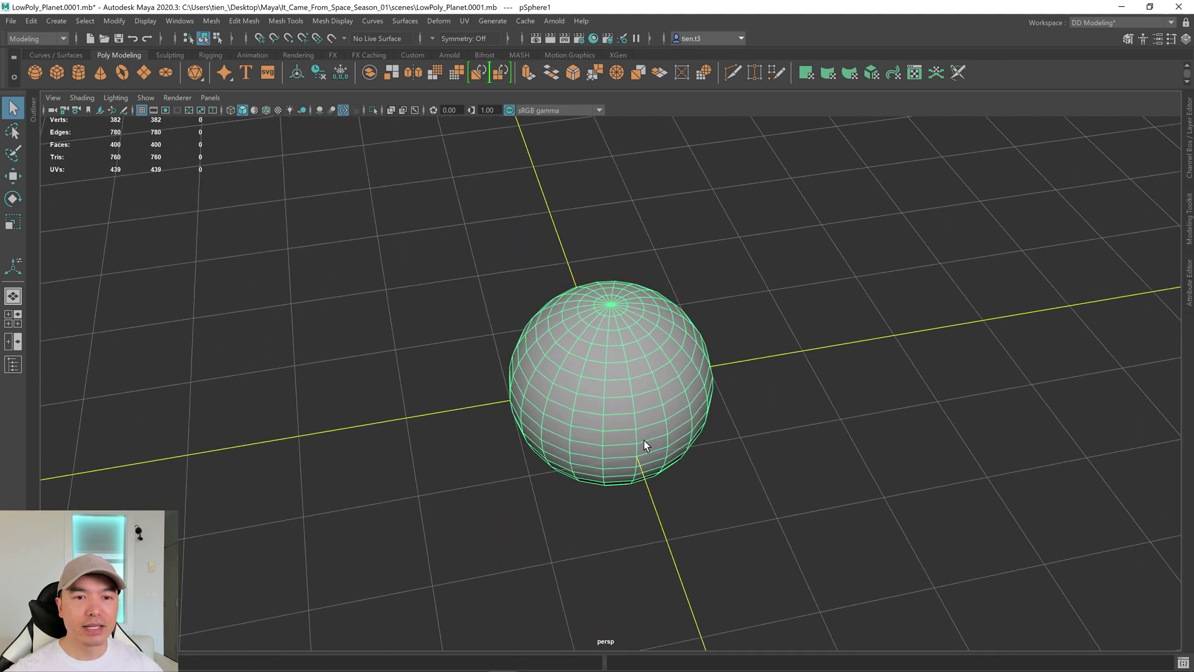
key("Delete")
scroll(791, 440, "down", 5)
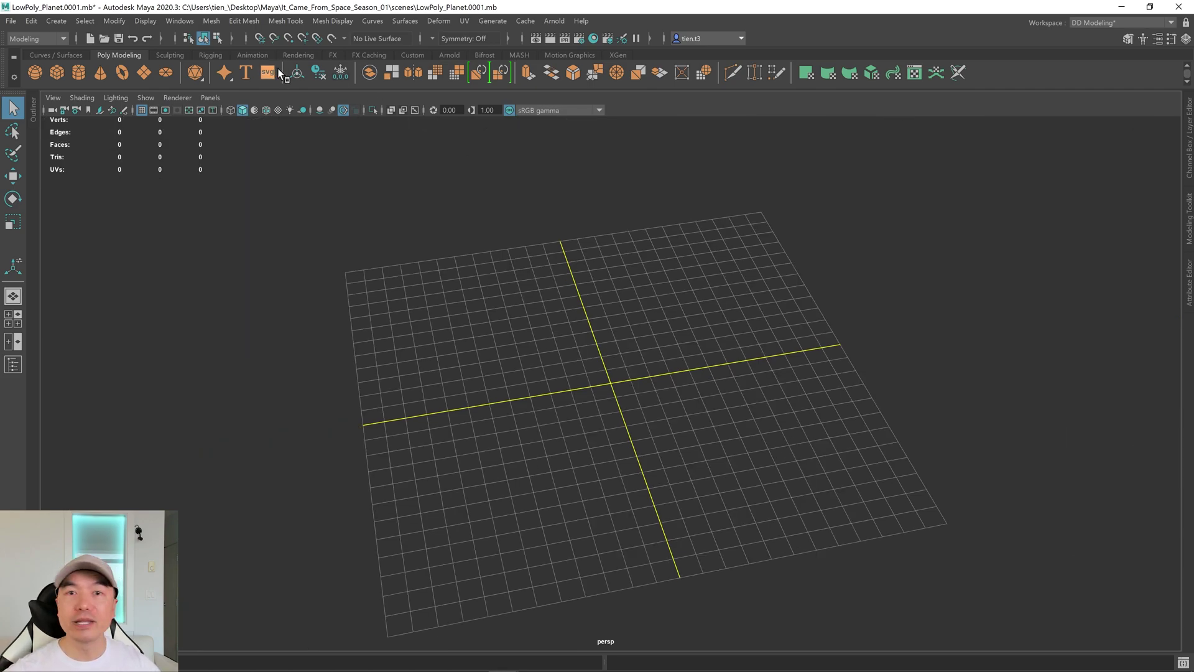
Step: Create a platonic solid at the origin and set its Scale X, Y and Z to 10
left_click(196, 74)
left_click_drag(566, 363, 754, 471, "alt")
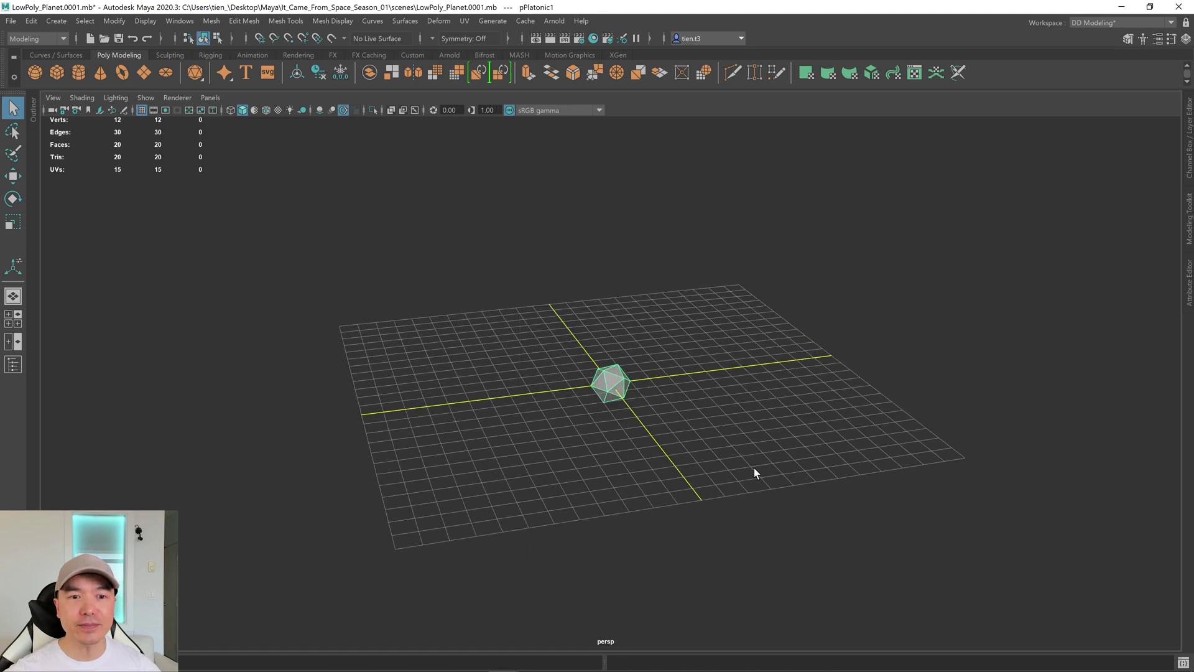
left_click(1190, 148)
left_click(1151, 194)
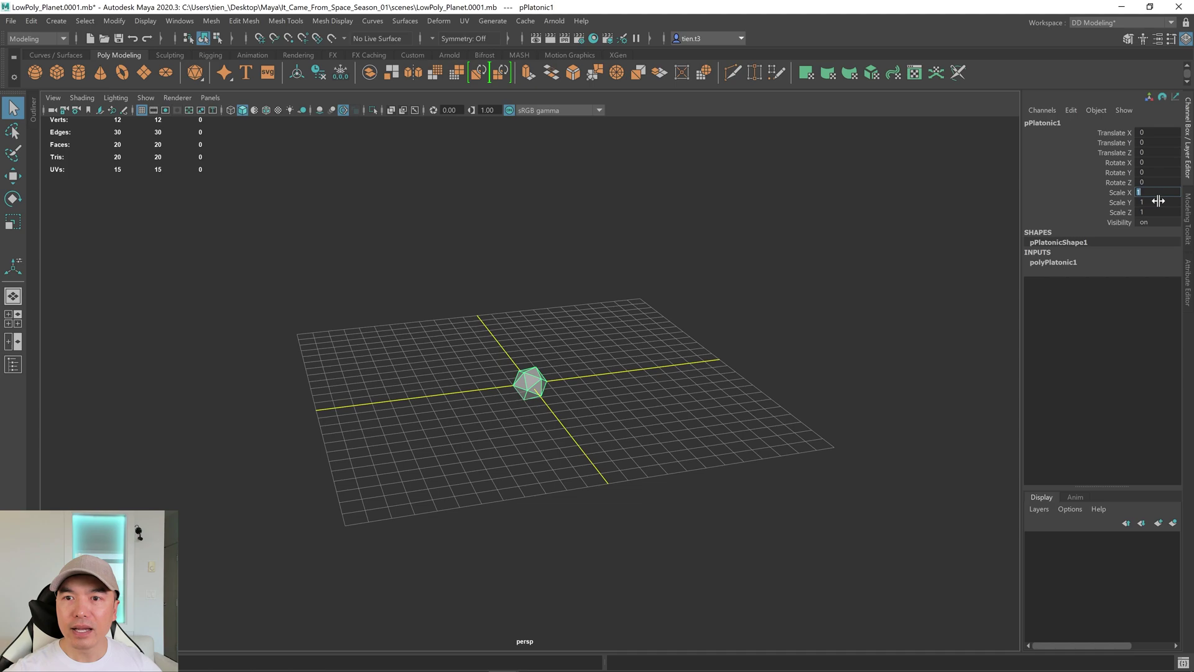
type("10")
key("Tab")
type("10")
key("Tab")
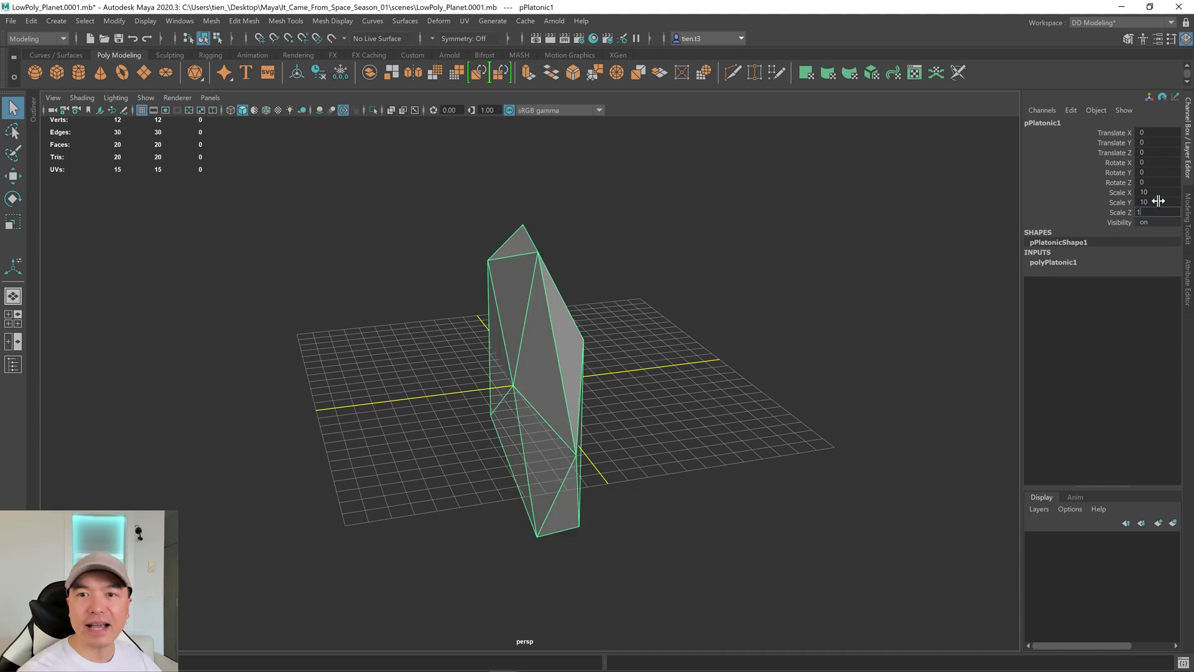
type("10")
key("Return")
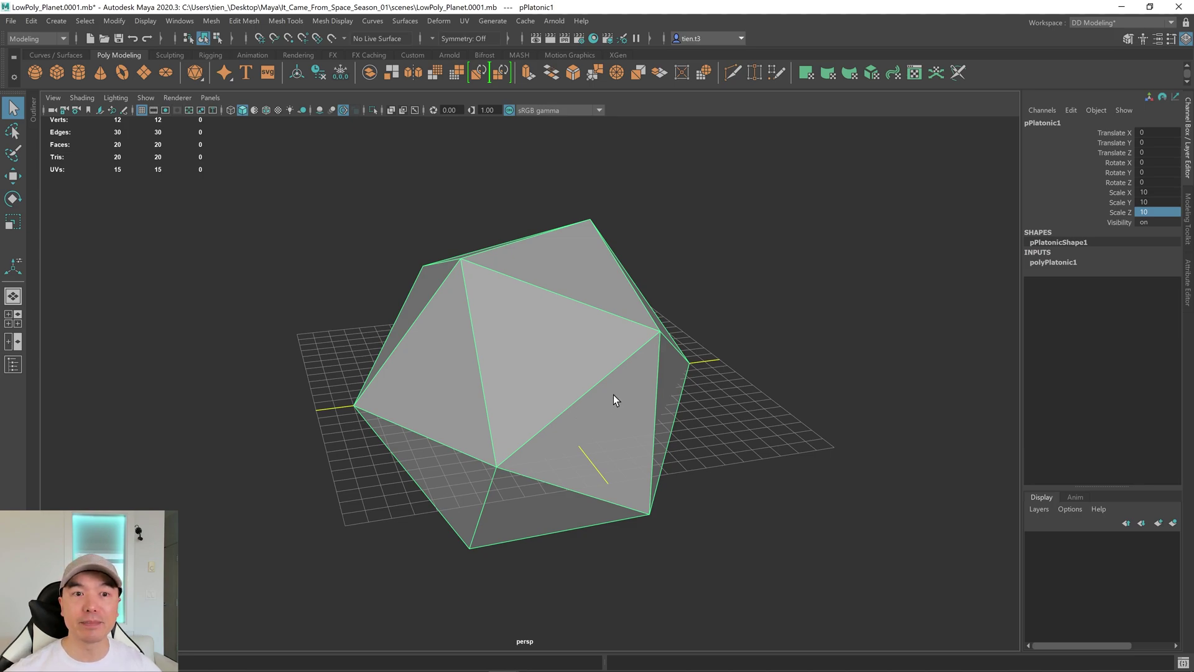
Step: Open the platonic solid's creation attributes and set its subdivisions to 3
left_click(1186, 289)
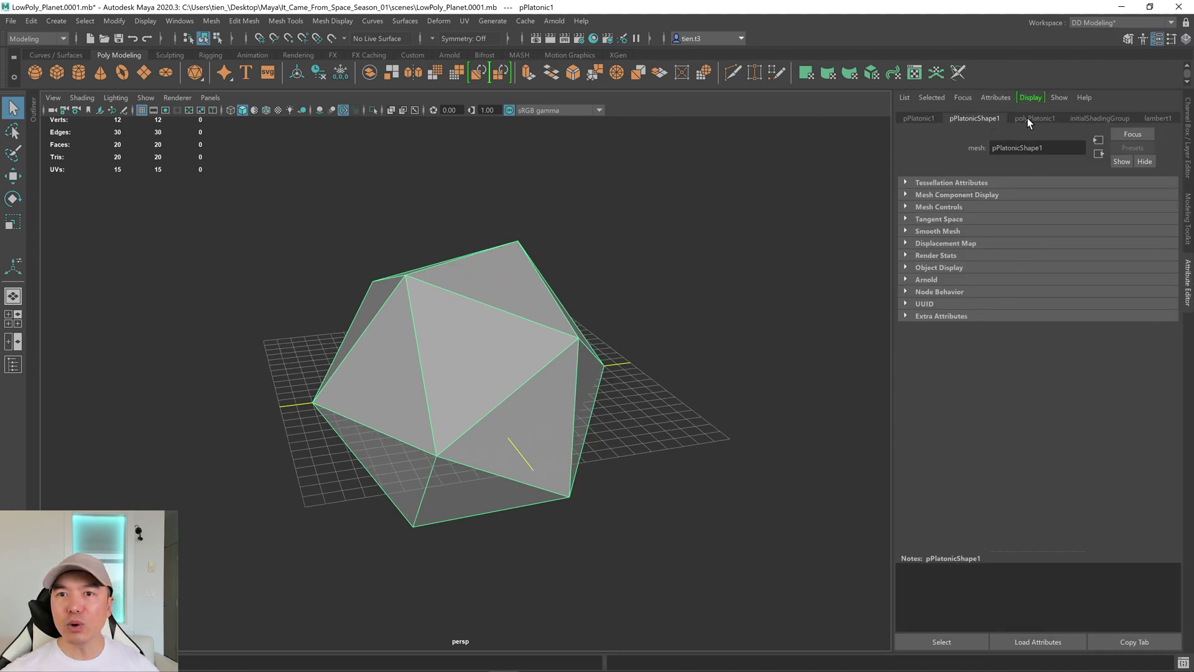
left_click(1029, 120)
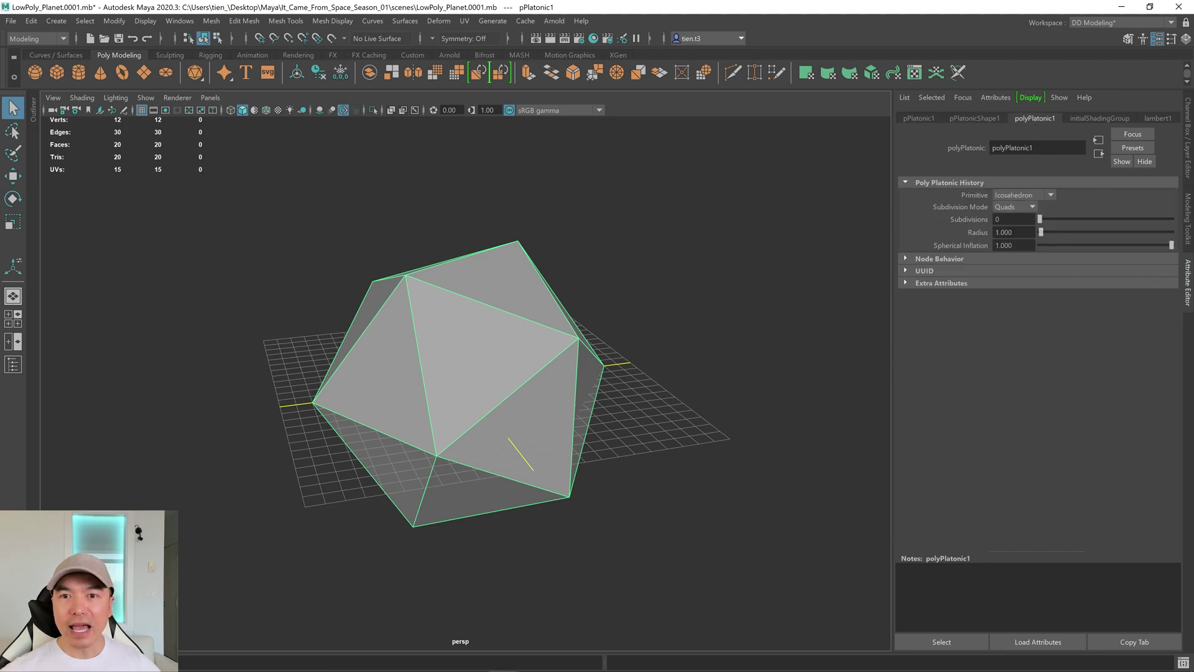
left_click_drag(596, 343, 562, 341, "alt")
right_click_drag(562, 341, 583, 372, "alt")
left_click_drag(584, 372, 590, 376, "alt")
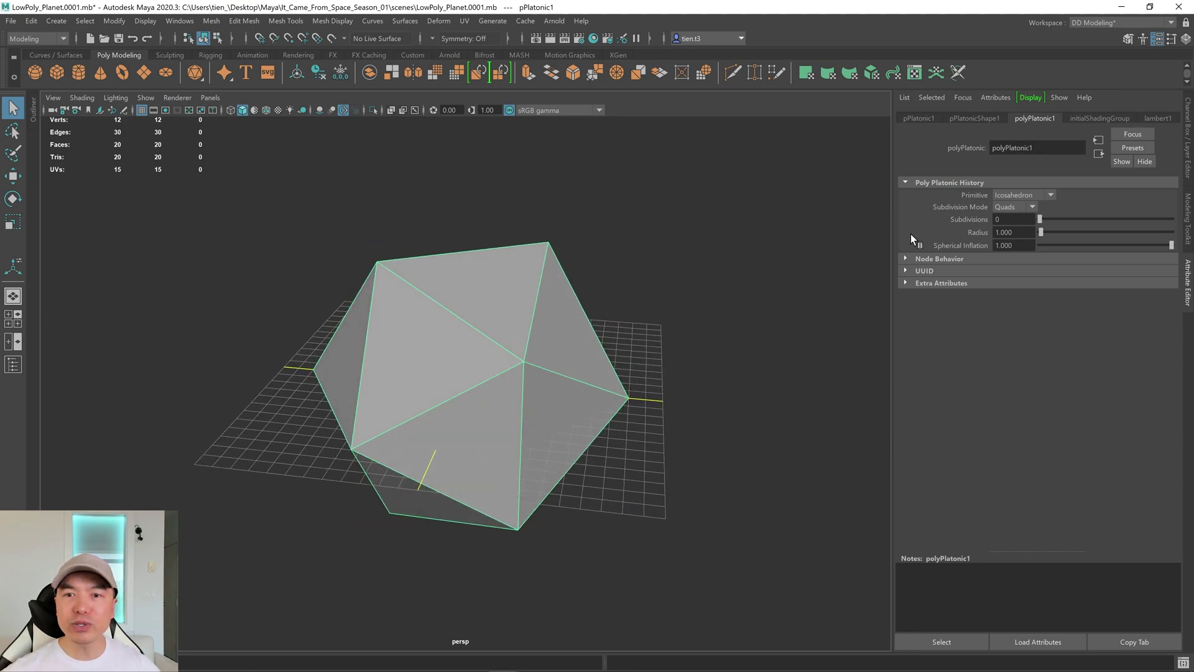
left_click_drag(1039, 219, 1109, 218)
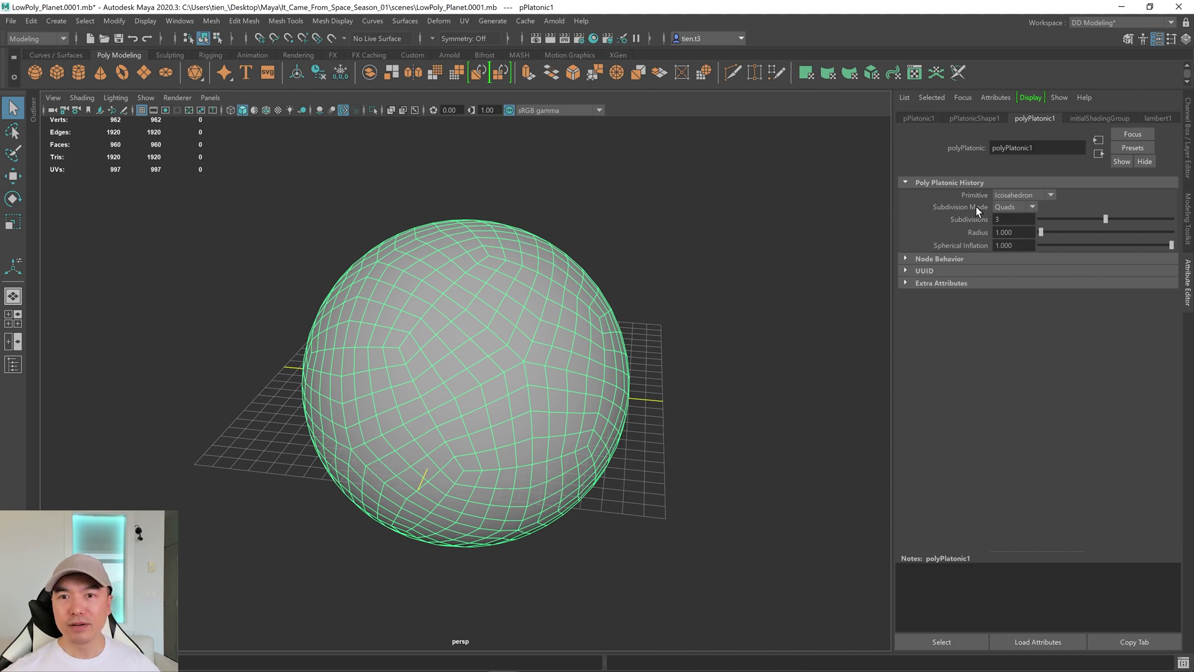
Step: Change the platonic solid's subdivision mode to Triangles and inspect the triangulated surface
left_click(1032, 207)
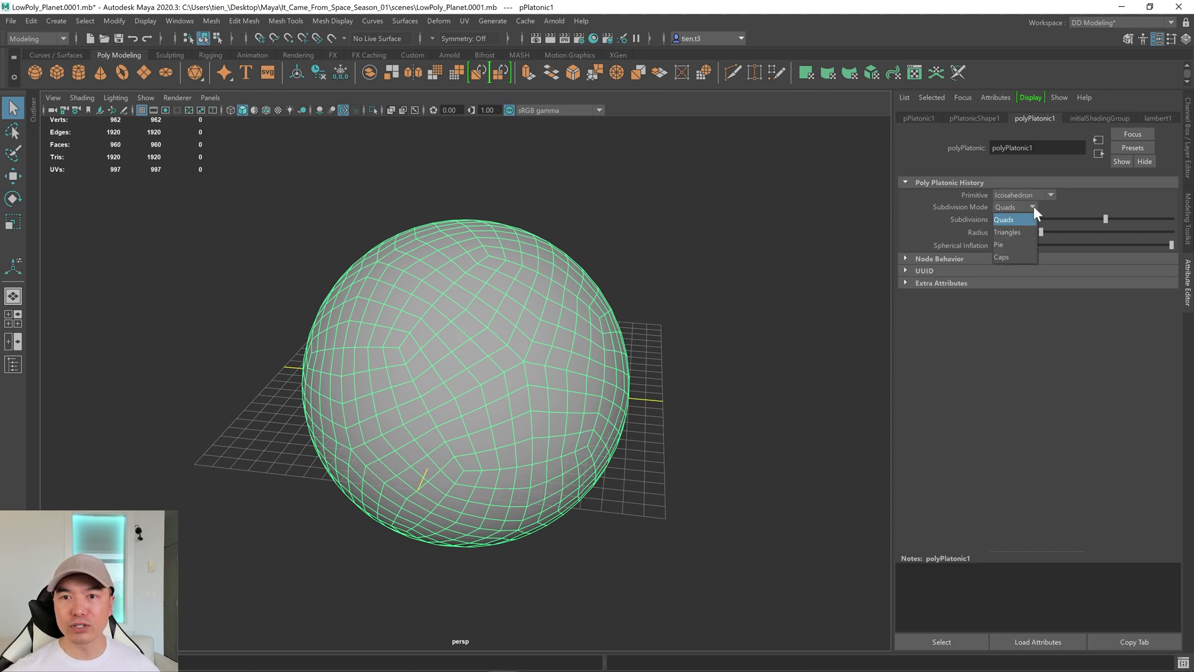
left_click(1007, 232)
left_click(680, 324)
left_click_drag(733, 327, 515, 345, "alt")
left_click(515, 346)
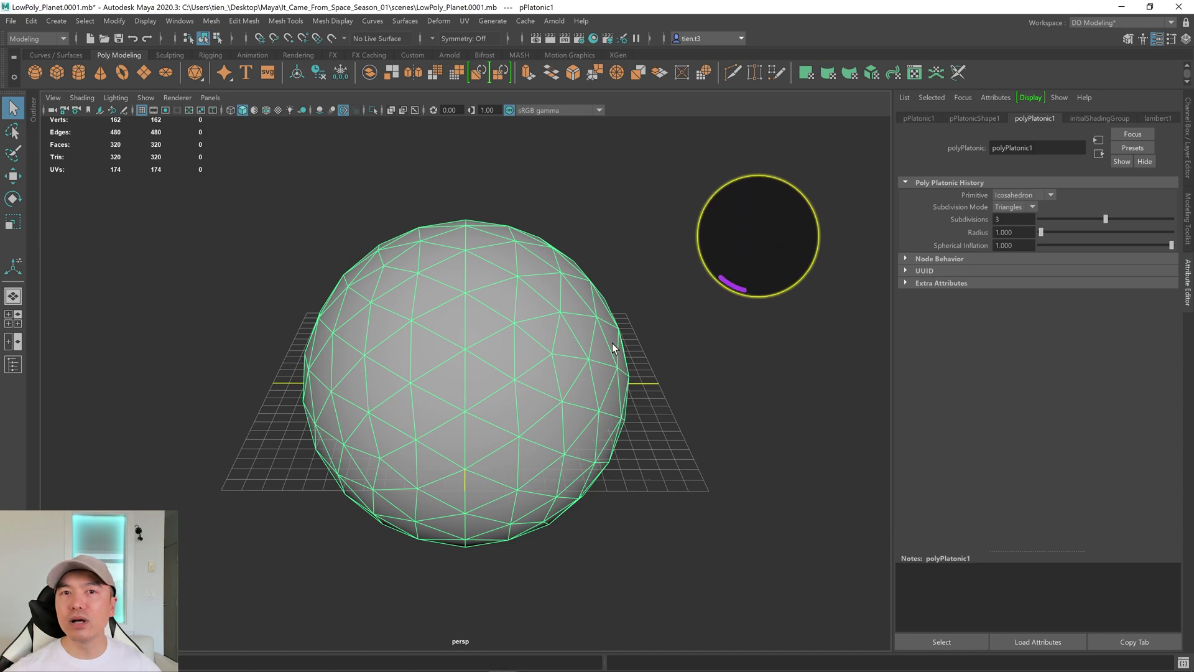
left_click_drag(664, 363, 659, 355, "alt")
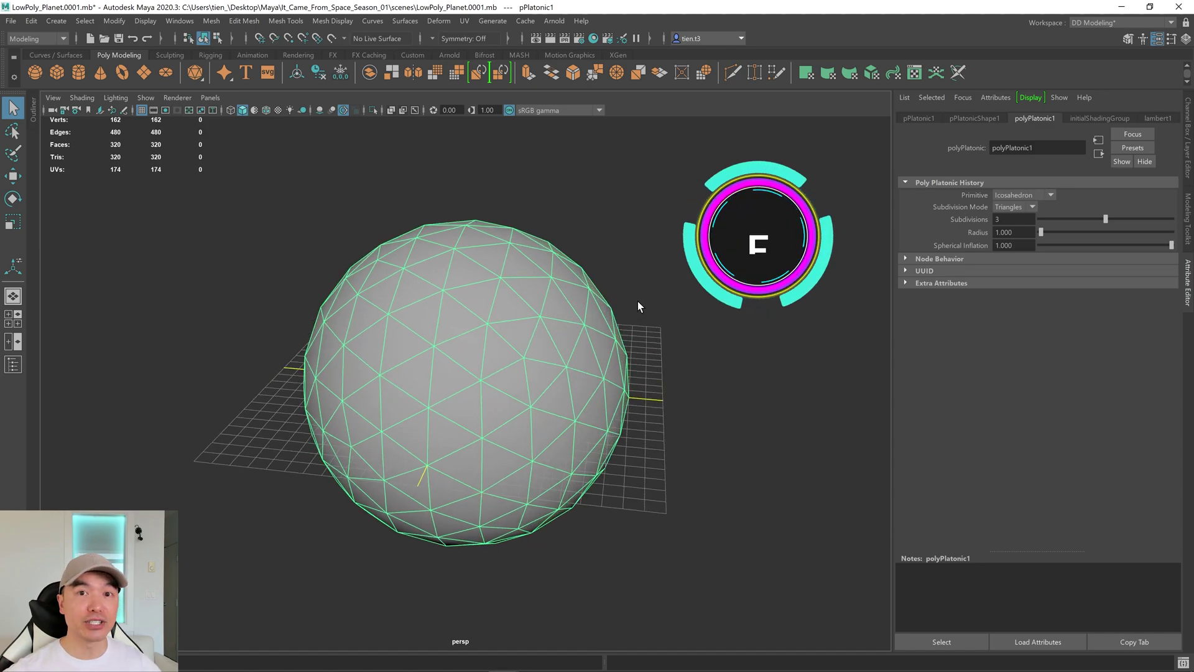
Step: Raise the platonic solid's subdivisions to 6 and inspect the denser triangulation
left_click(1117, 218)
left_click_drag(1135, 219, 1172, 219)
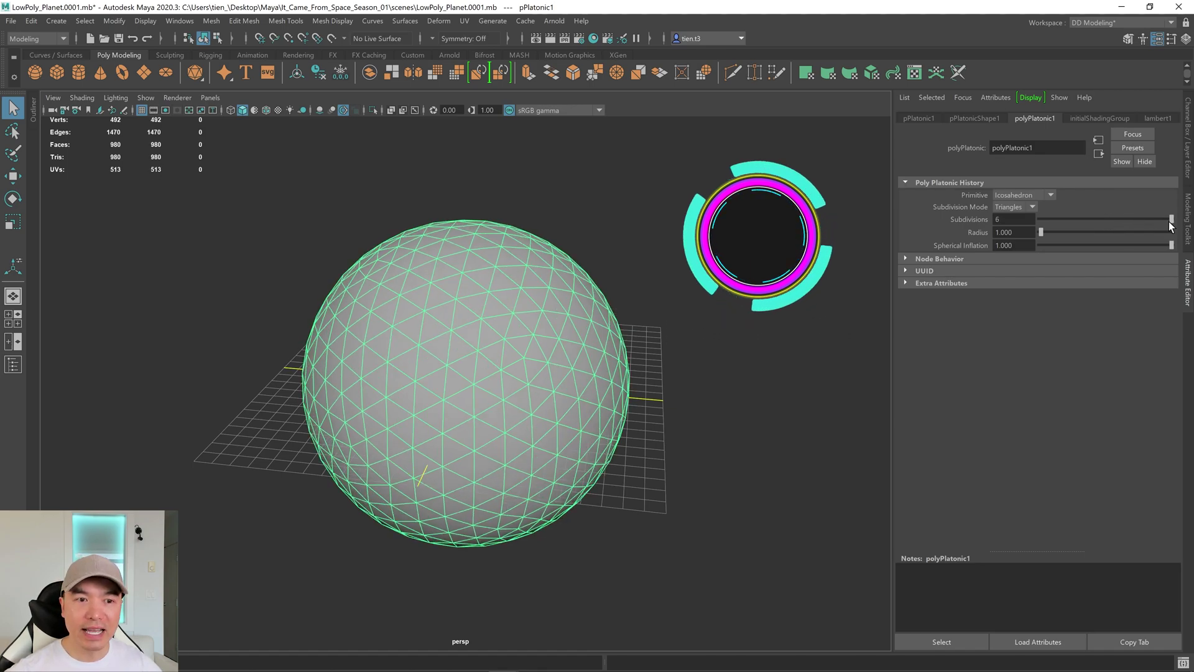
left_click_drag(525, 373, 520, 373, "alt")
right_click_drag(458, 373, 637, 387, "alt")
left_click_drag(637, 387, 675, 398, "alt")
right_click_drag(675, 398, 578, 400, "alt")
left_click_drag(578, 400, 570, 408, "alt")
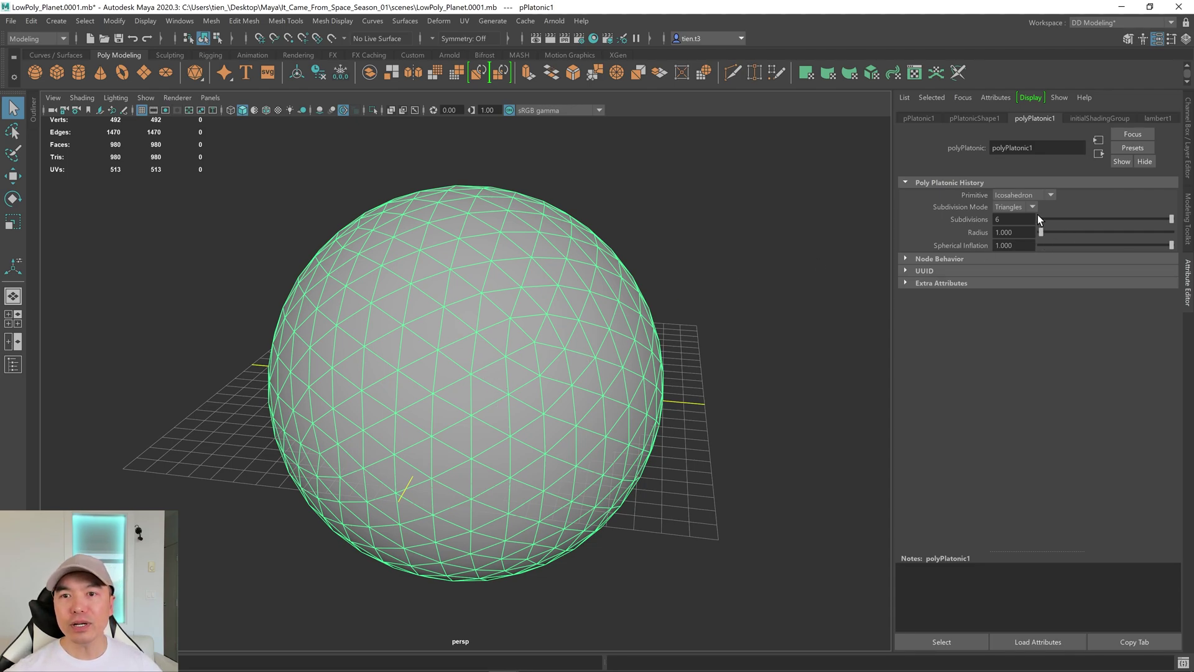
Step: Set the platonic solid's subdivisions to 10 and close its attributes
left_click(1001, 219)
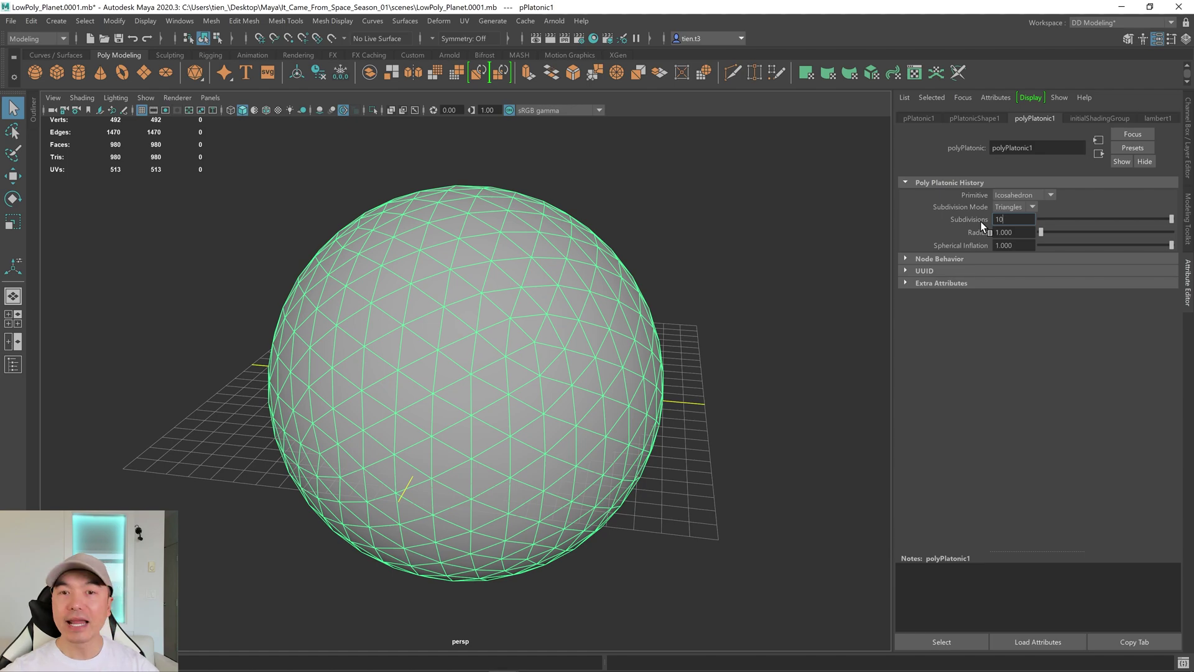
type("10")
key("Return")
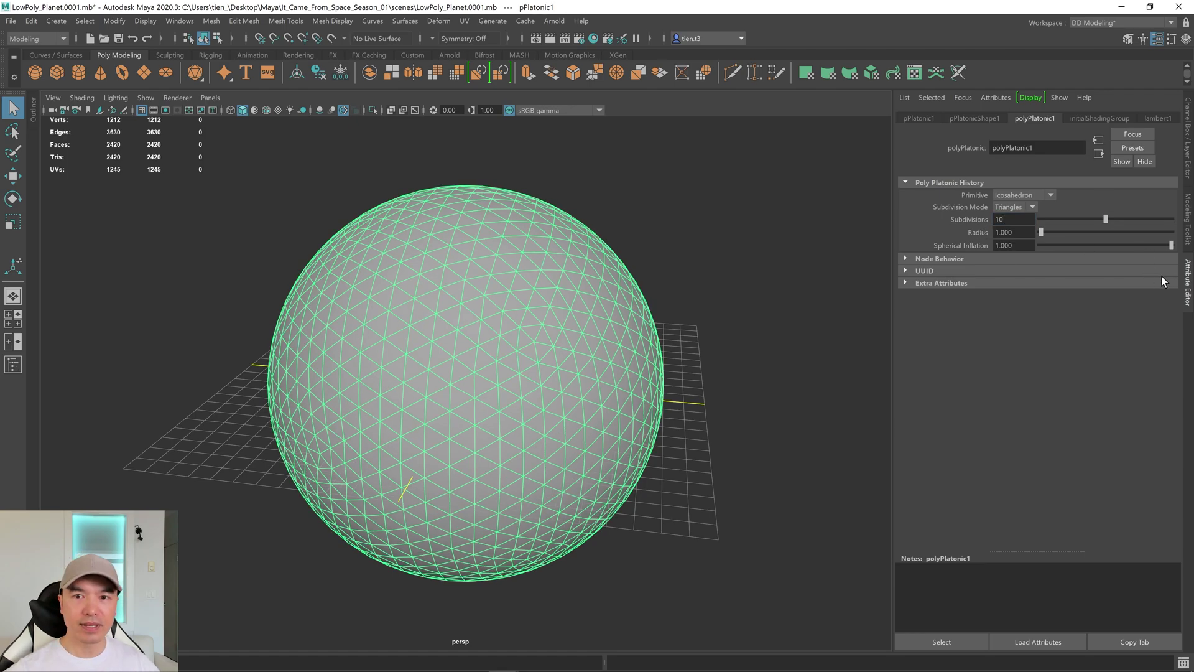
left_click(1187, 287)
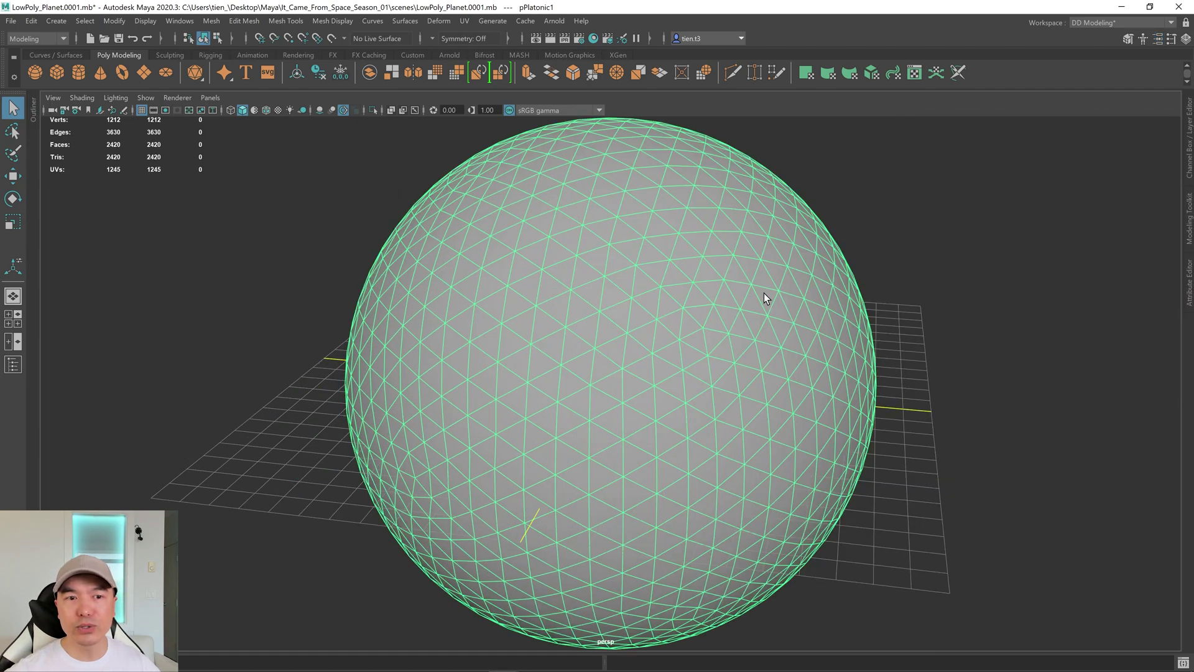
Step: Apply Reduce to the triangulated sphere at 50 percent and inspect the irregular triangles
left_click(213, 19)
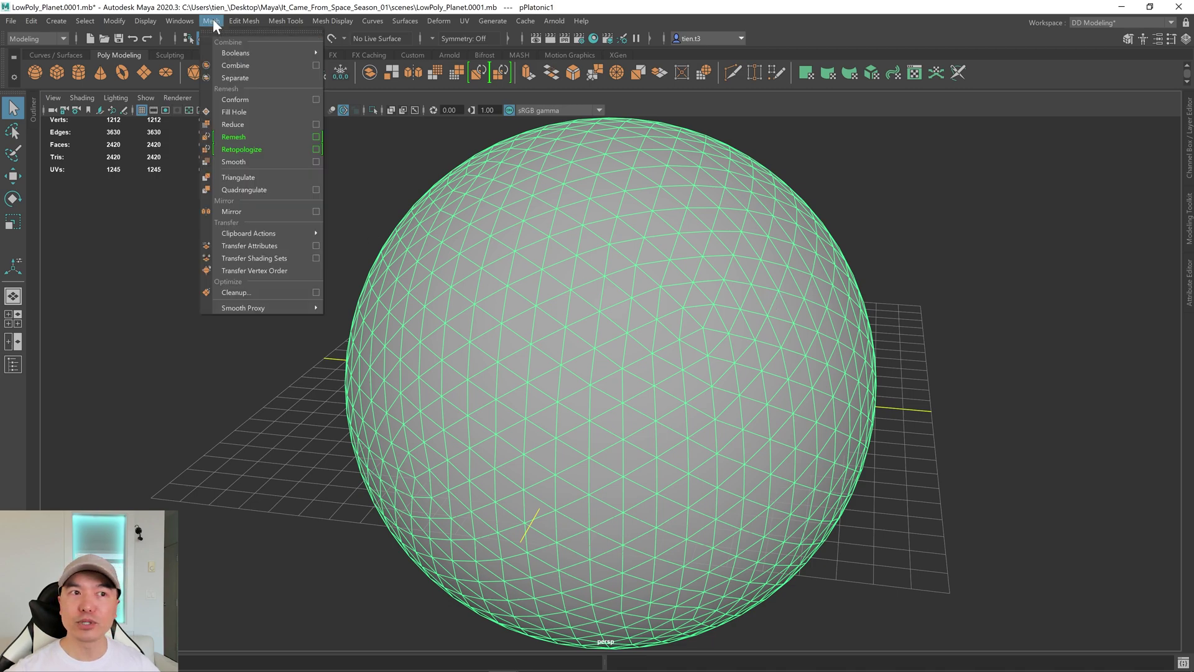
left_click(237, 122)
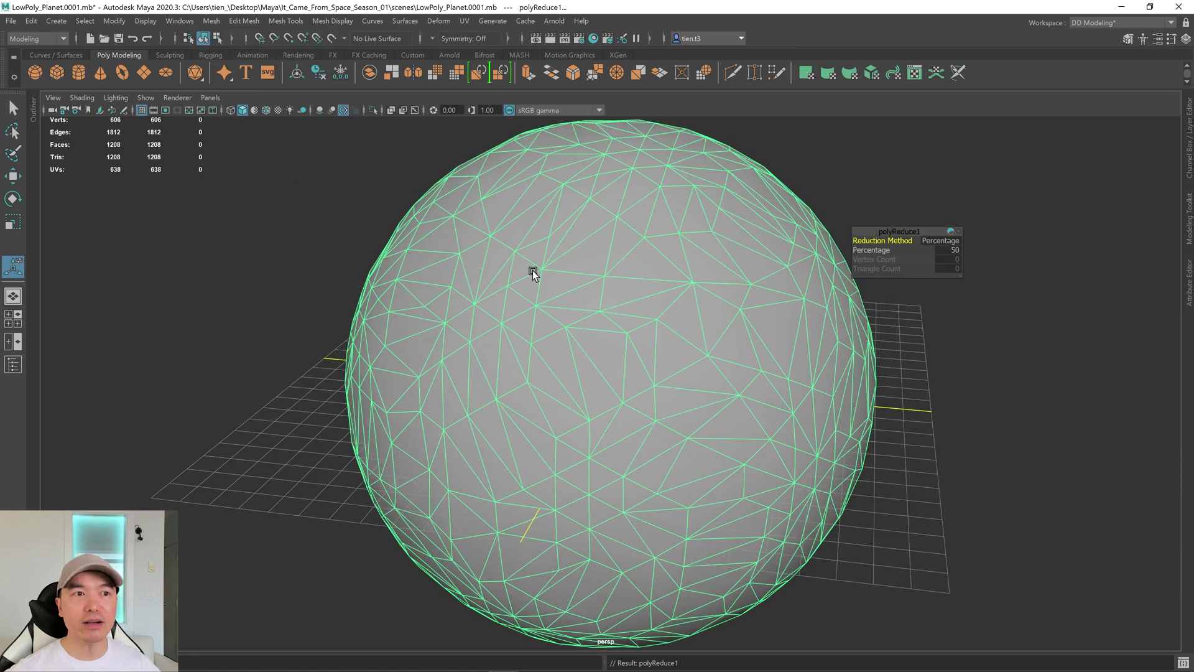
scroll(851, 421, "down", 5)
left_click_drag(661, 405, 685, 408, "alt")
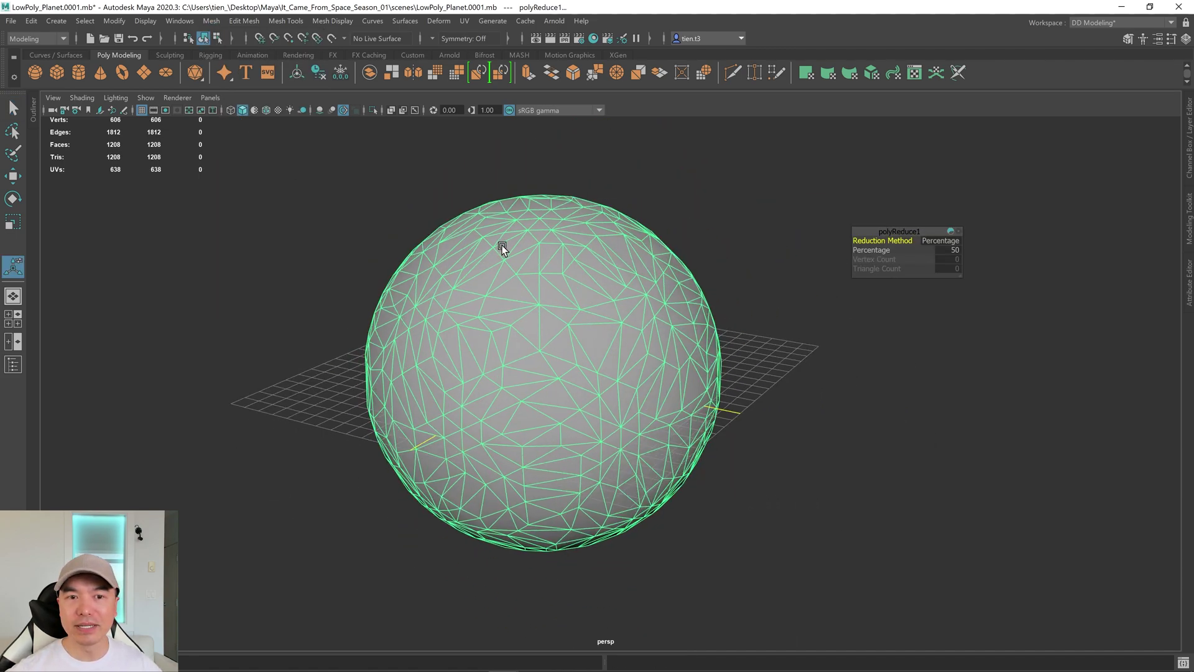
mouse_move(625, 357)
left_mouse_down("alt")
mouse_move(562, 347)
mouse_move(645, 357)
left_mouse_up("alt")
Step: Increase the Reduce percentage to 79.7 and inspect the sphere from other angles
left_click(871, 250)
left_click_drag(877, 249, 968, 245)
left_click_drag(943, 355, 846, 357, "alt")
right_click_drag(701, 365, 663, 358, "alt")
left_click_drag(663, 357, 727, 352, "alt")
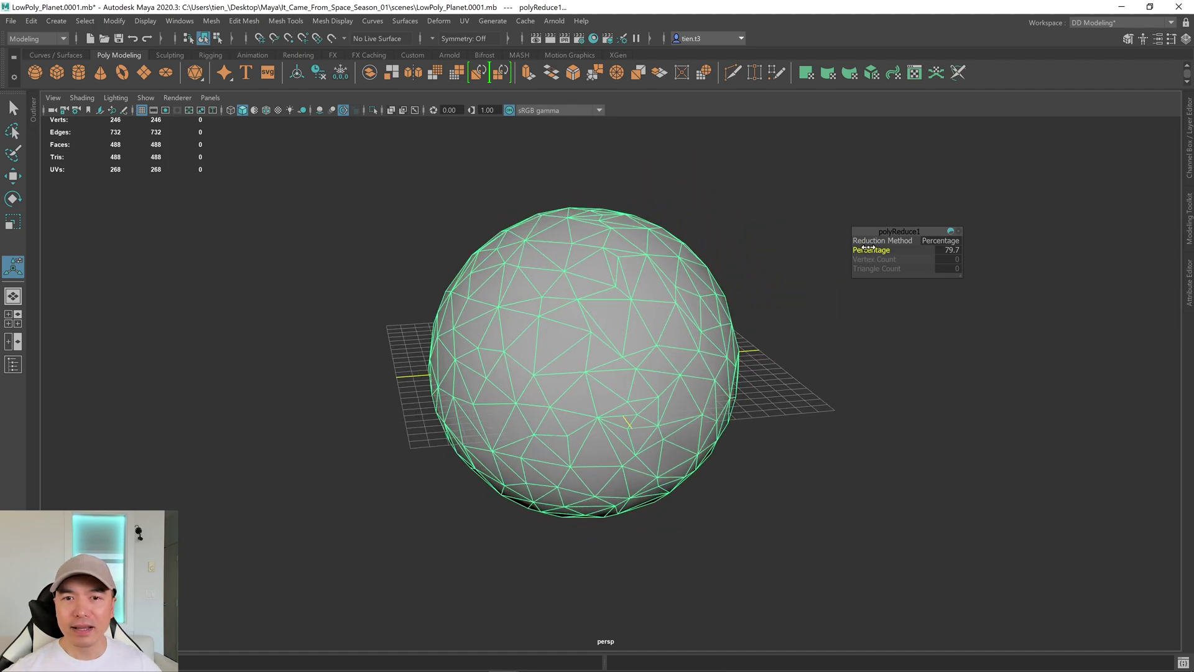
Step: Increase the Reduce percentage further to 93 and inspect the coarser sphere
left_click_drag(869, 250, 883, 249)
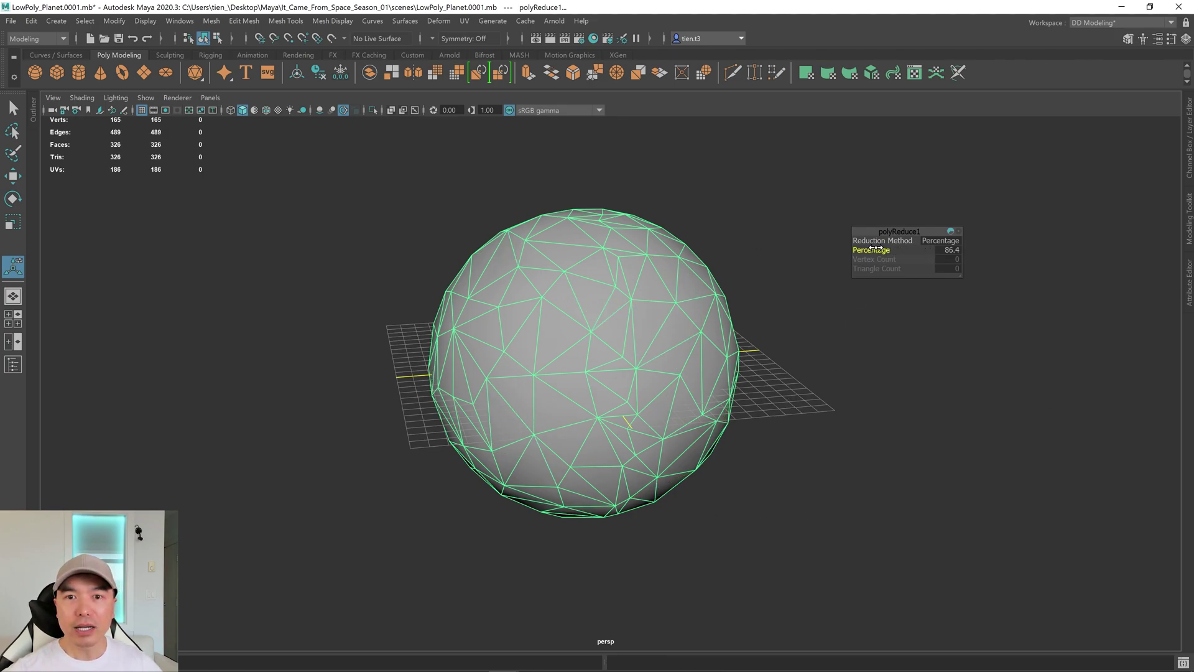
left_click_drag(881, 250, 880, 248)
left_click_drag(829, 307, 715, 400, "alt")
right_click_drag(715, 400, 837, 399, "alt")
left_click_drag(870, 250, 875, 250)
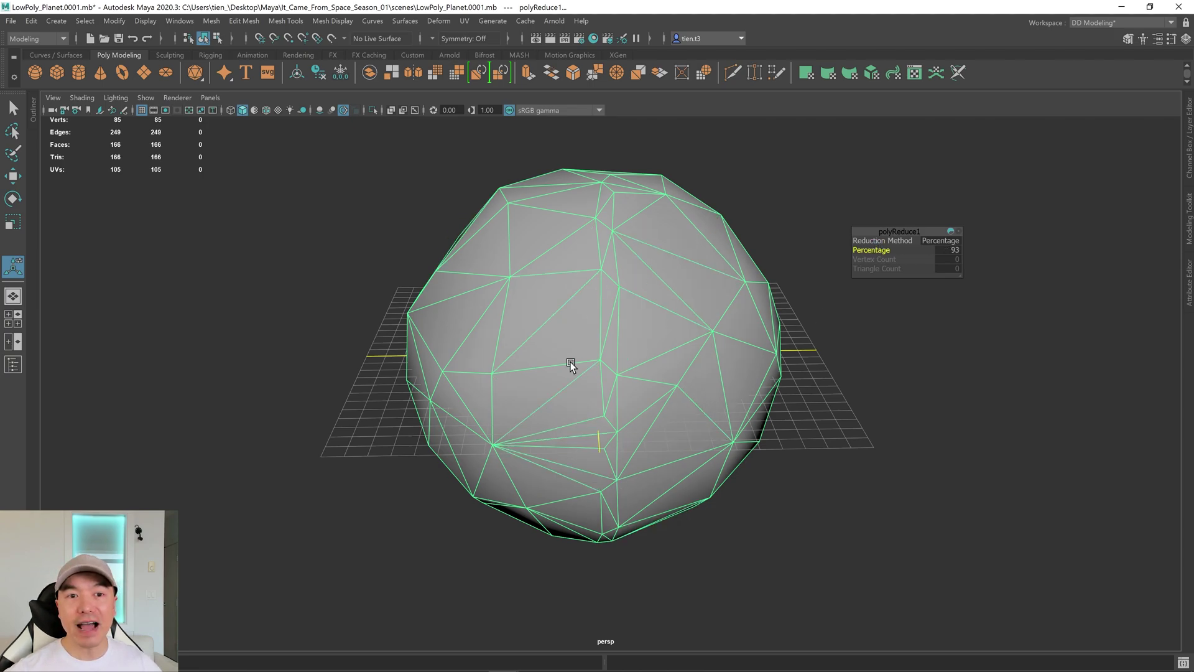
left_click_drag(854, 488, 769, 478, "alt")
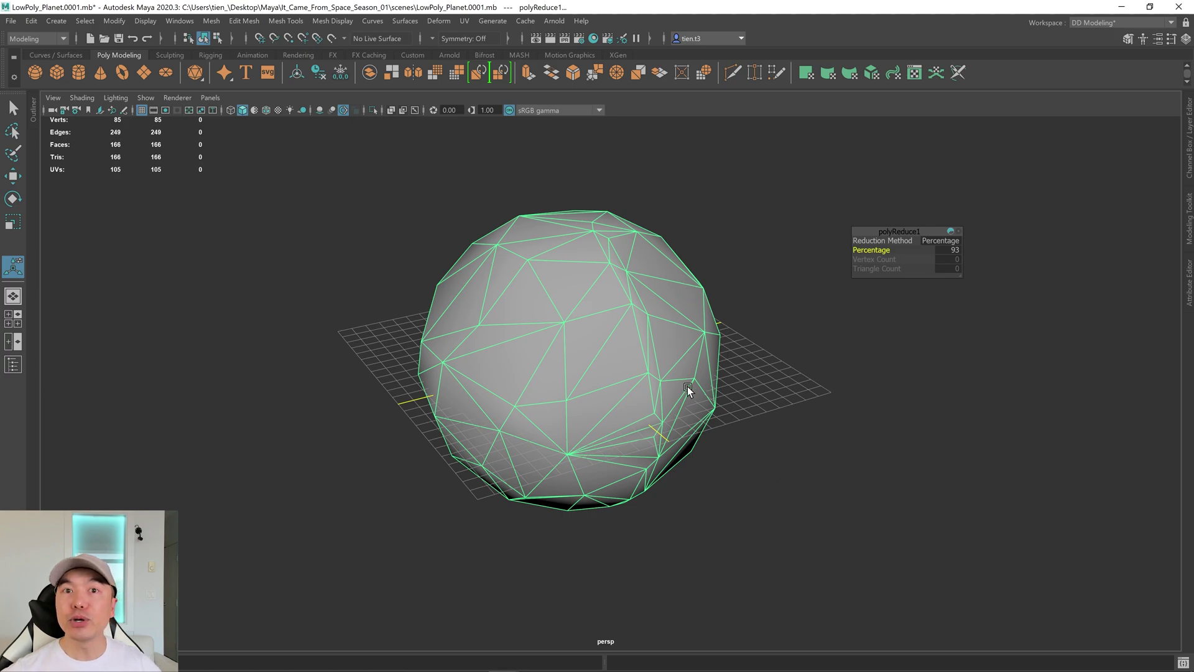
Step: Set the Reduce percentage to 70
left_click(954, 250)
type("70")
key("Return")
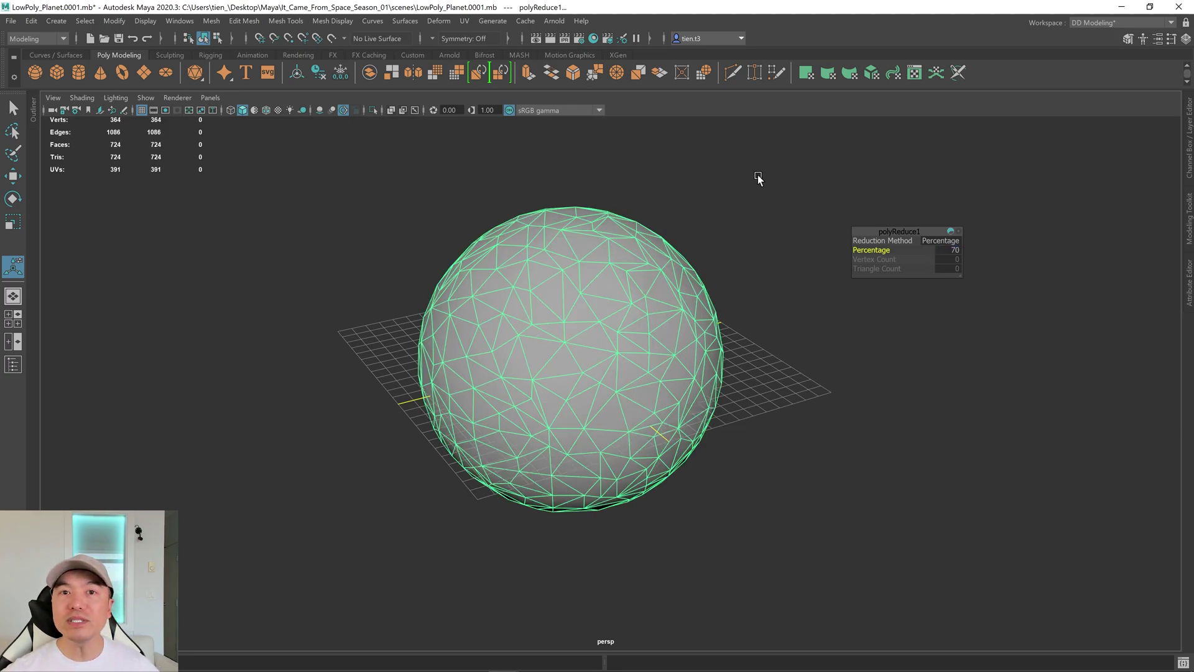
Step: Remesh the reduced sphere with the Remesh options reset to their defaults
left_click(633, 326)
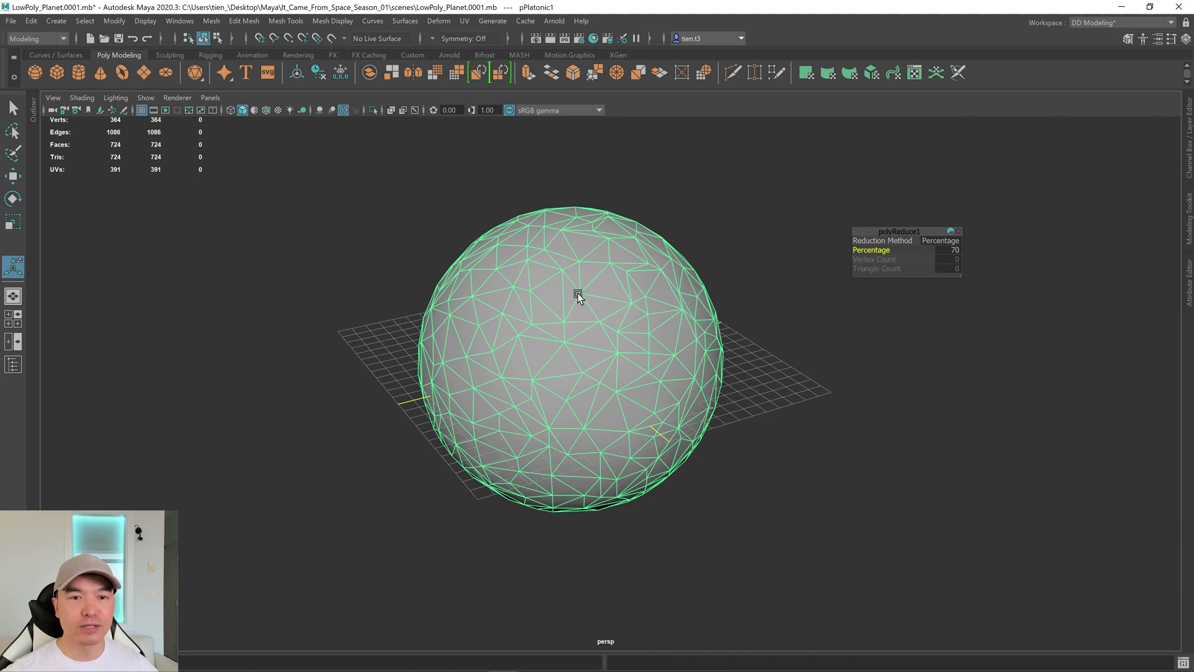
left_click(212, 21)
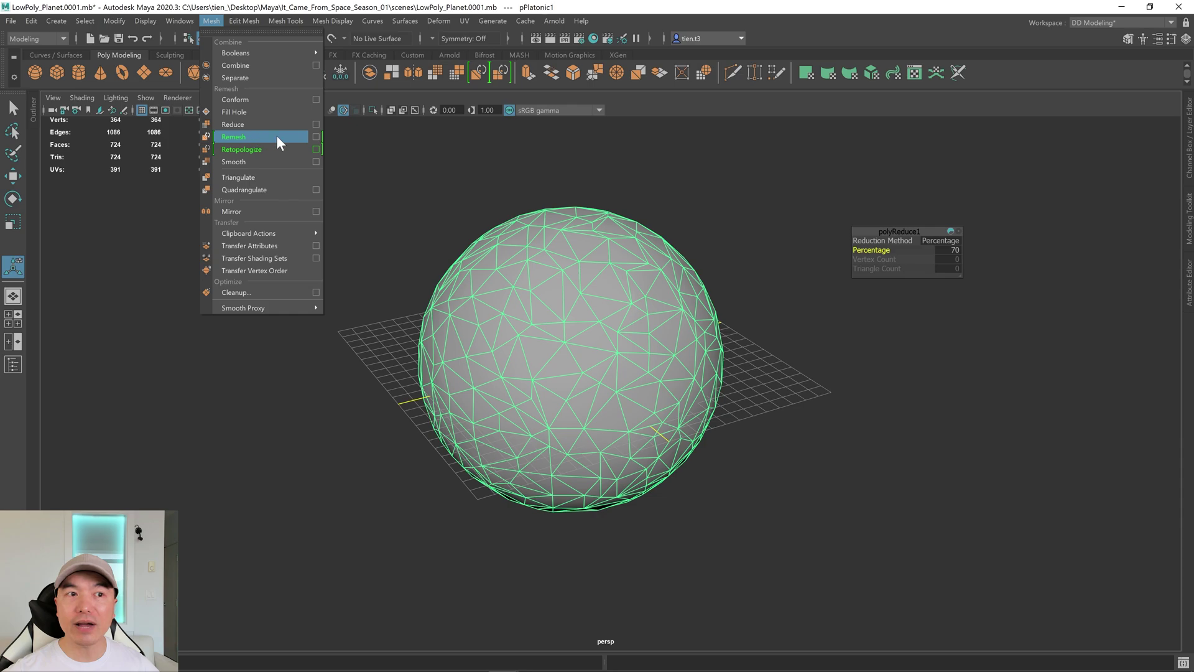
left_click(316, 138)
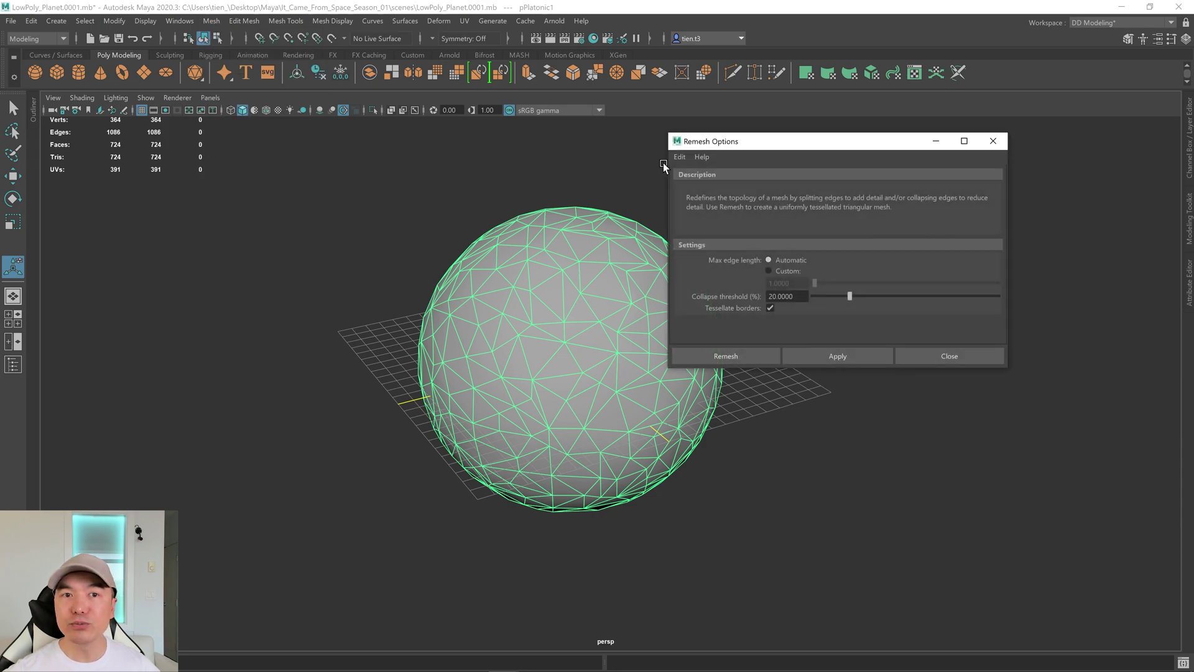
left_click(680, 157)
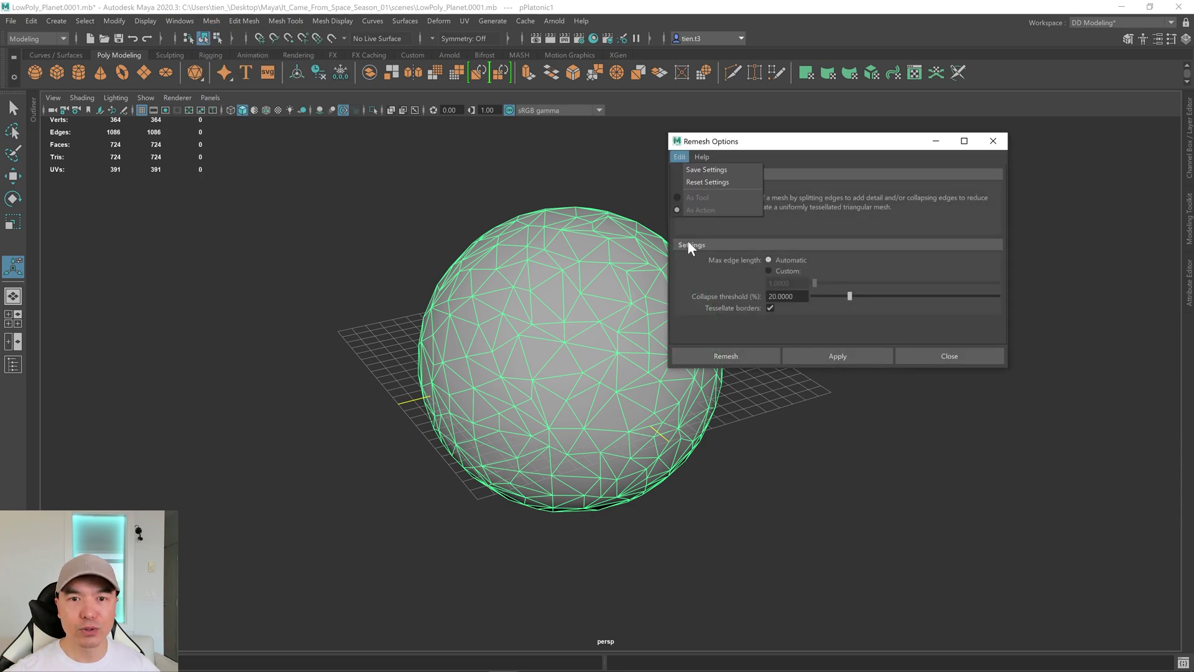
left_click(698, 182)
left_click(738, 354)
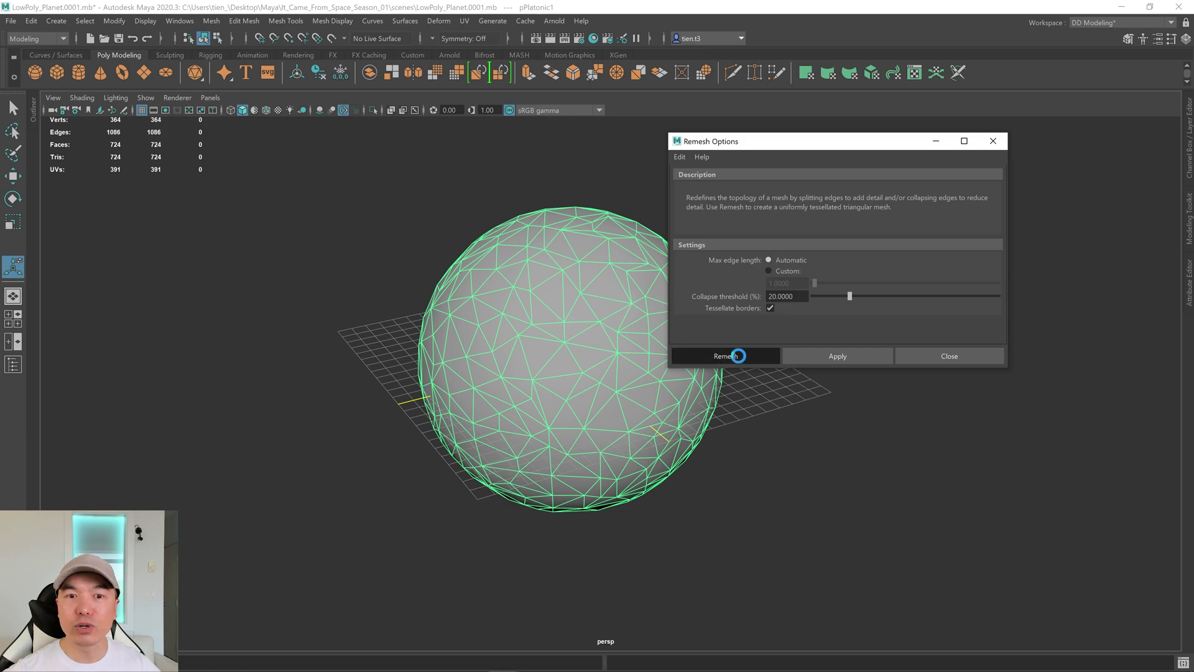
right_click_drag(769, 342, 675, 412, "alt")
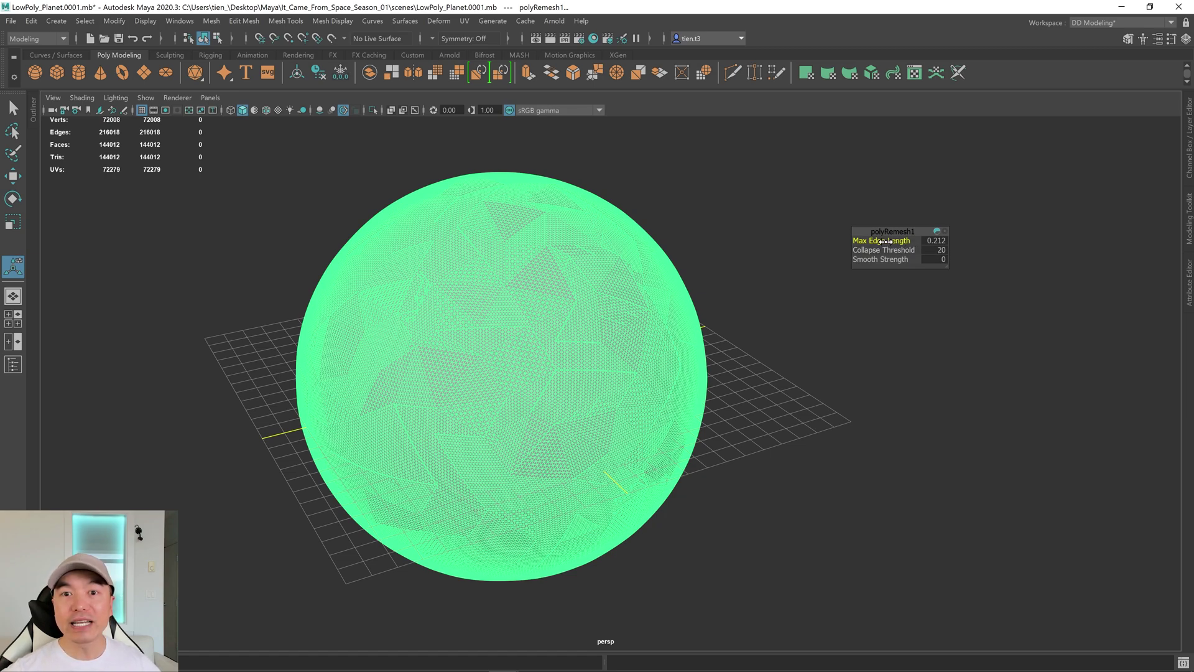
Step: Set the remesh Max Edge Length to 4 and inspect the sphere from other angles
left_click_drag(885, 241, 894, 241)
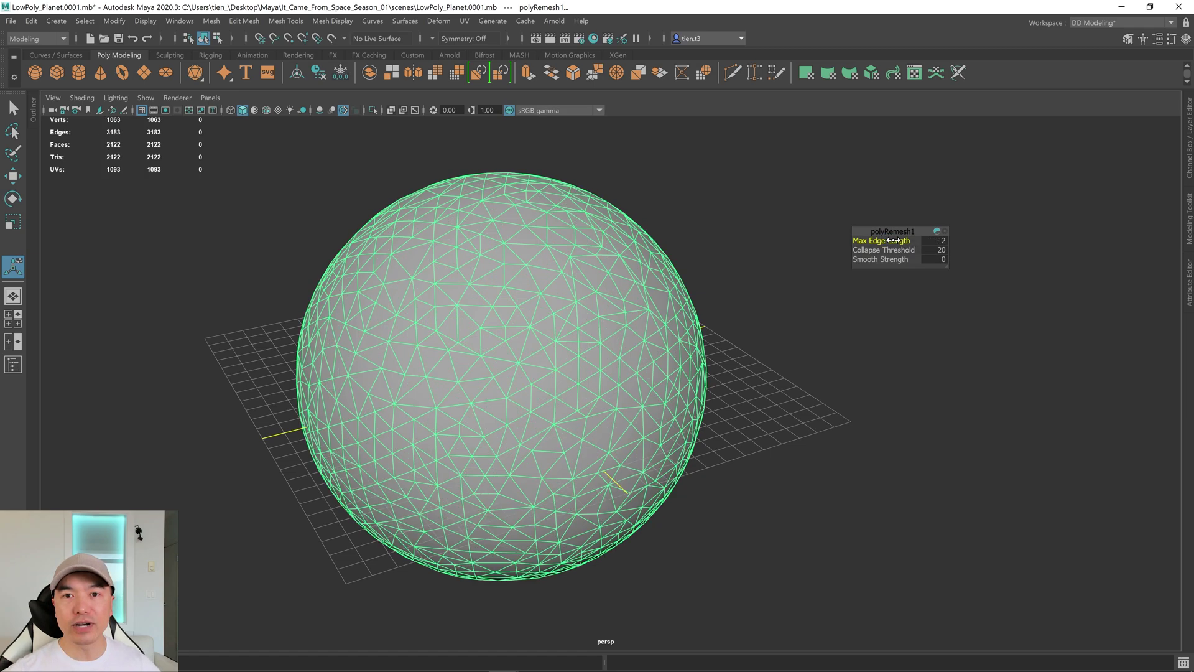
left_click(943, 241)
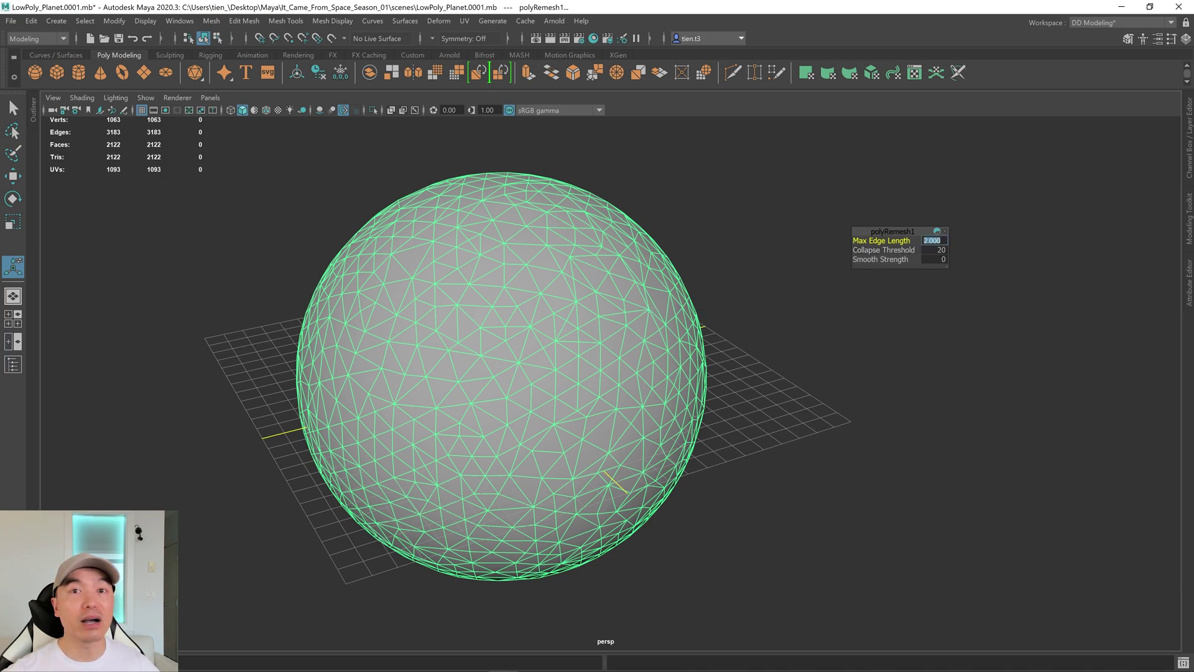
type("4")
key("Return")
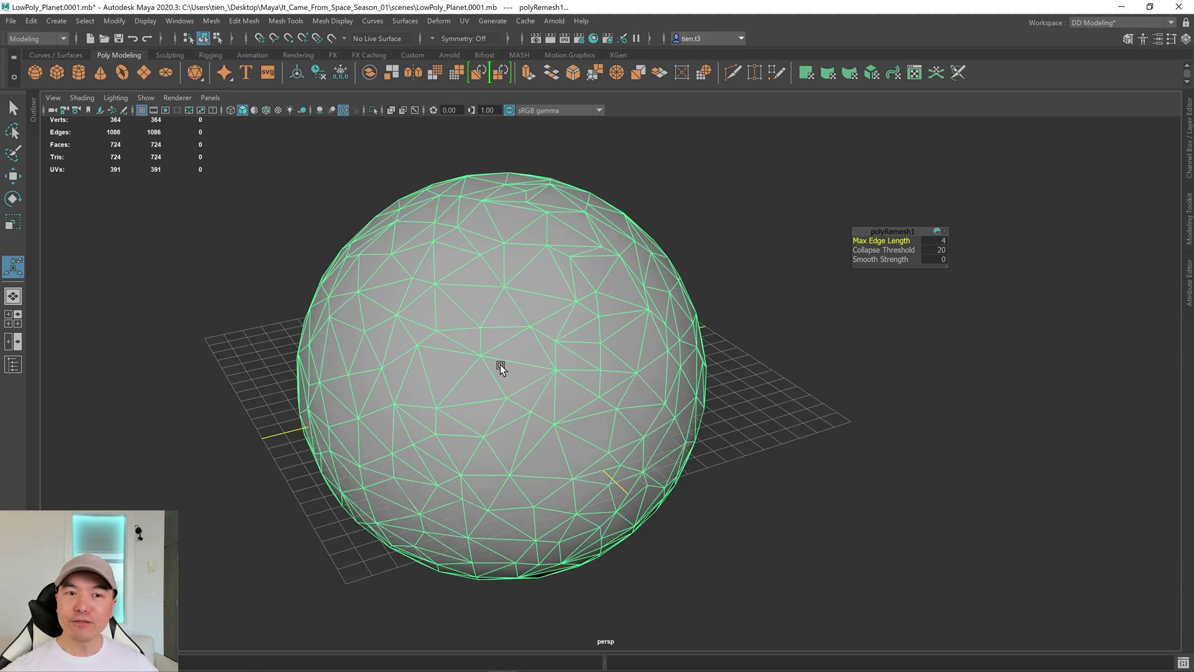
left_click_drag(782, 378, 725, 383, "alt")
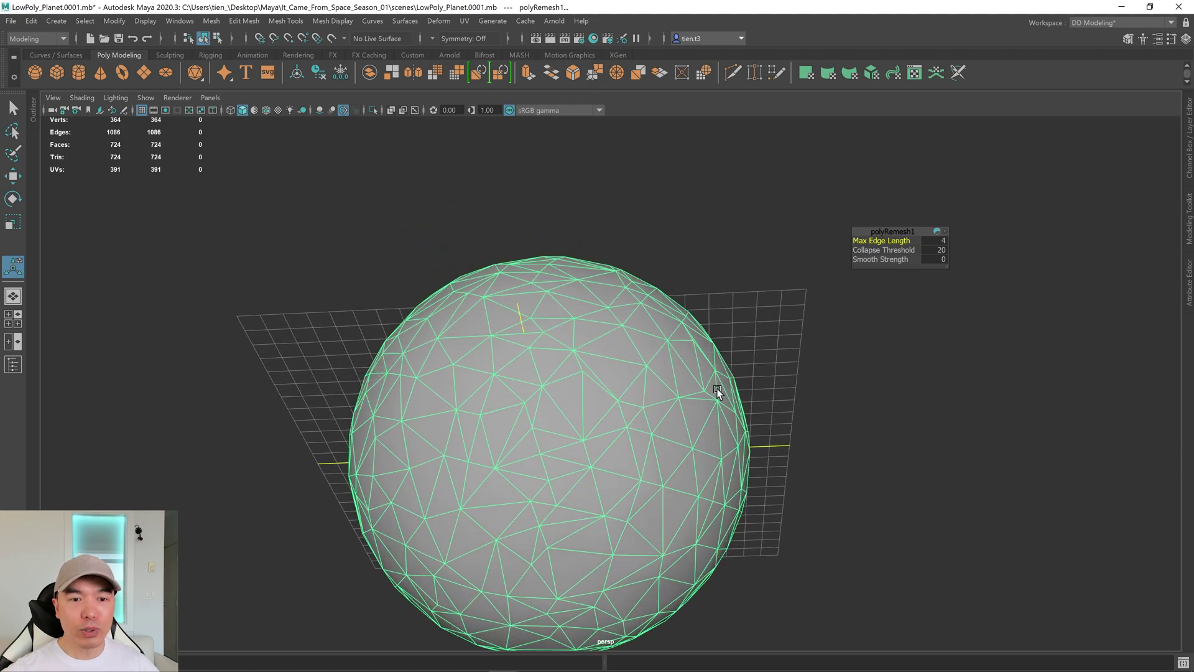
left_click_drag(635, 372, 578, 426, "alt")
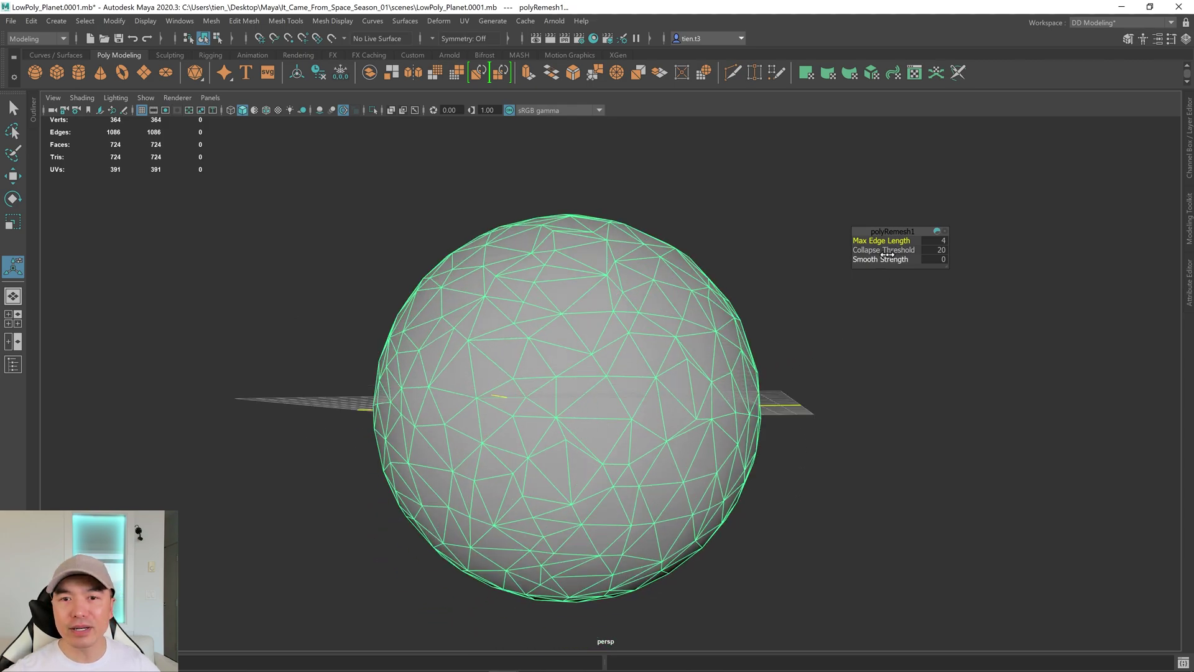
Step: Raise the remesh Collapse Threshold to 28.2 and on to 31.3, inspecting the triangles around the sphere
left_click_drag(895, 249, 910, 250)
left_click_drag(784, 381, 683, 460, "alt")
right_click_drag(682, 460, 733, 493, "alt")
middle_click_drag(733, 492, 730, 456, "alt")
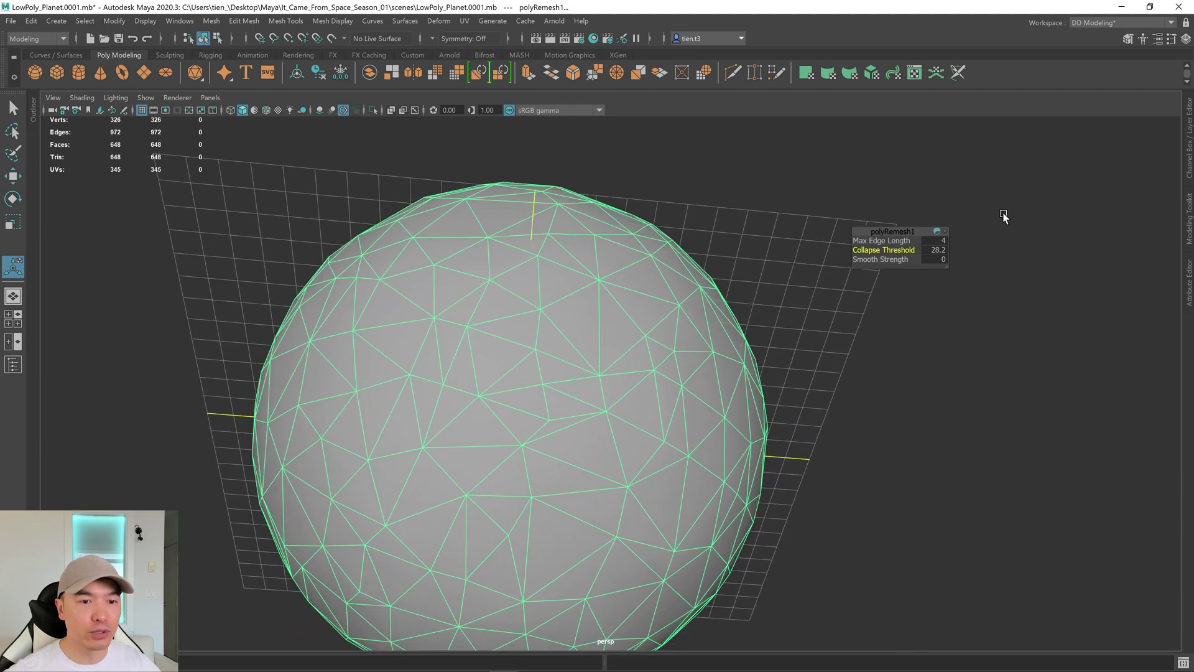
left_click_drag(881, 249, 894, 250)
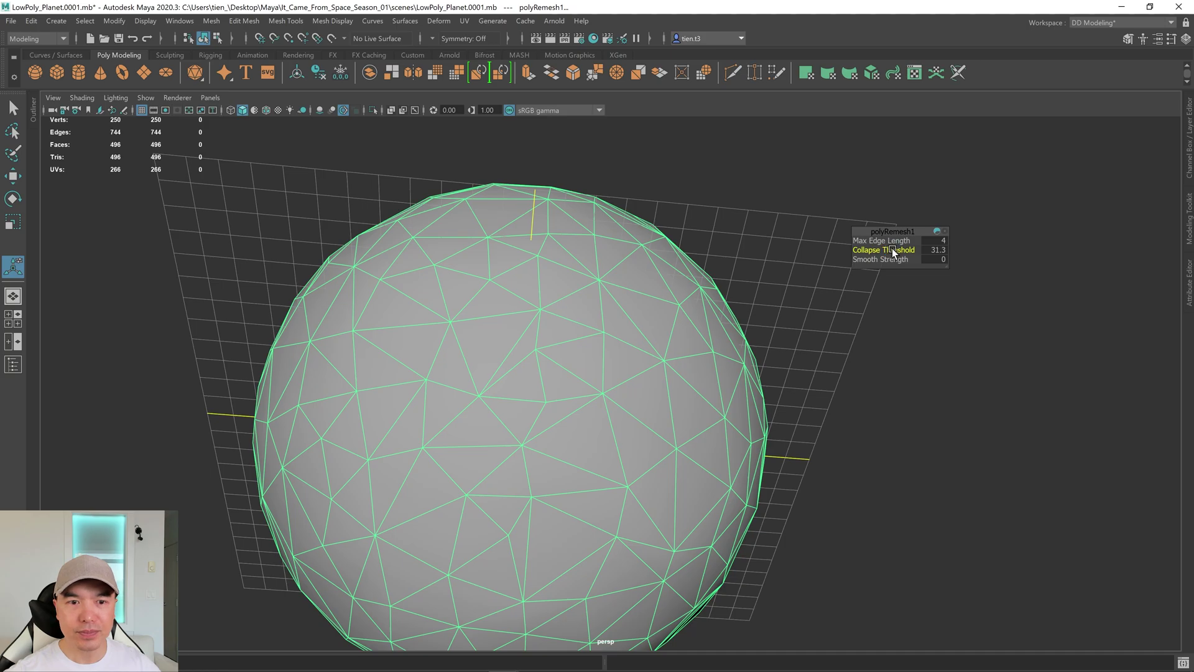
left_click_drag(602, 363, 601, 389, "alt")
right_click_drag(601, 389, 581, 386, "alt")
left_click_drag(581, 386, 689, 410, "alt")
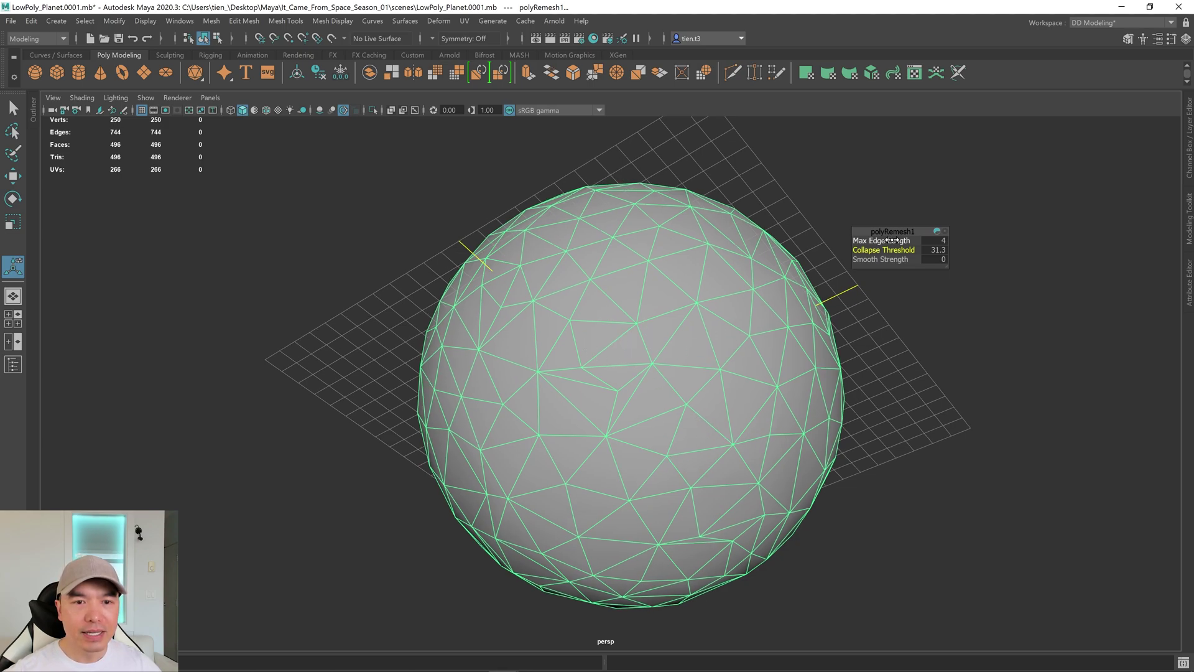
Step: Set the remesh Collapse Threshold to 45 and check the coarser triangles
left_click_drag(894, 248, 927, 244)
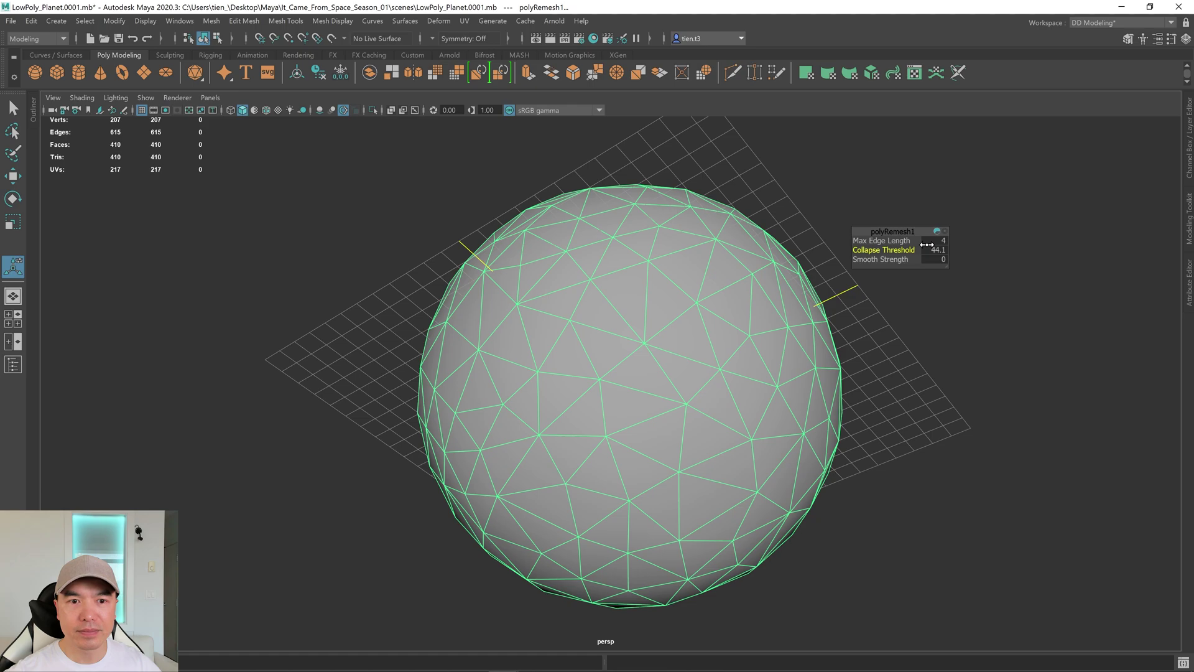
left_click(938, 250)
type("45")
key("Return")
left_click_drag(891, 311, 689, 337, "alt")
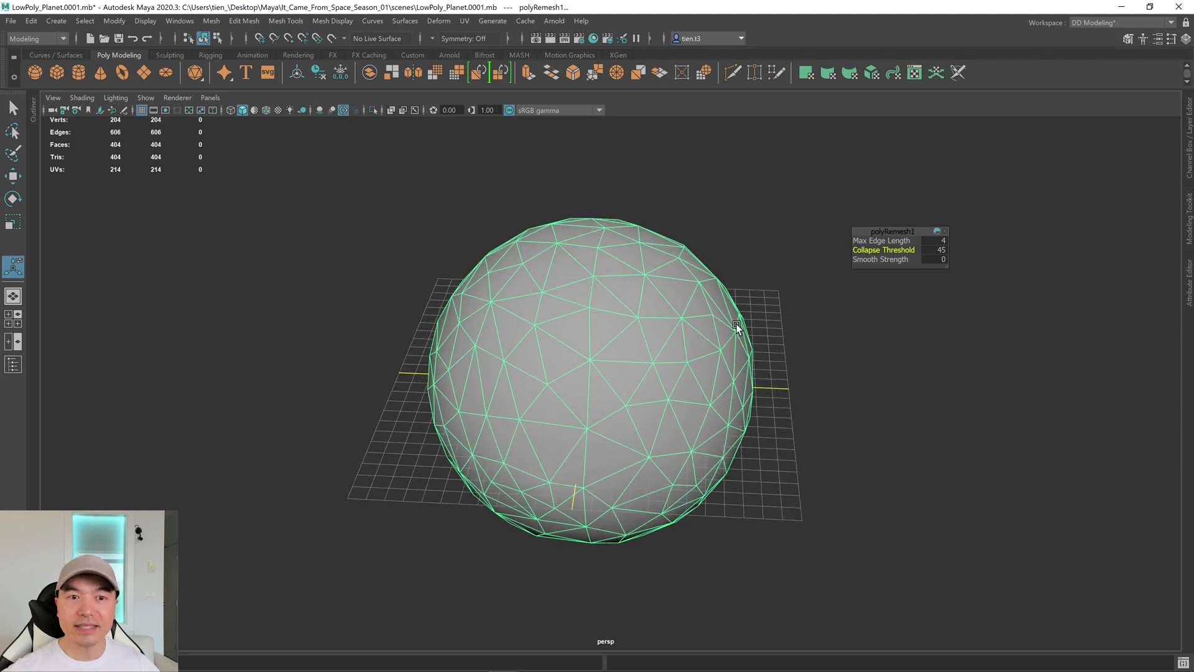
Step: Harden all edges of the sphere and inspect its faceted shading with the mesh deselected
left_click(633, 305)
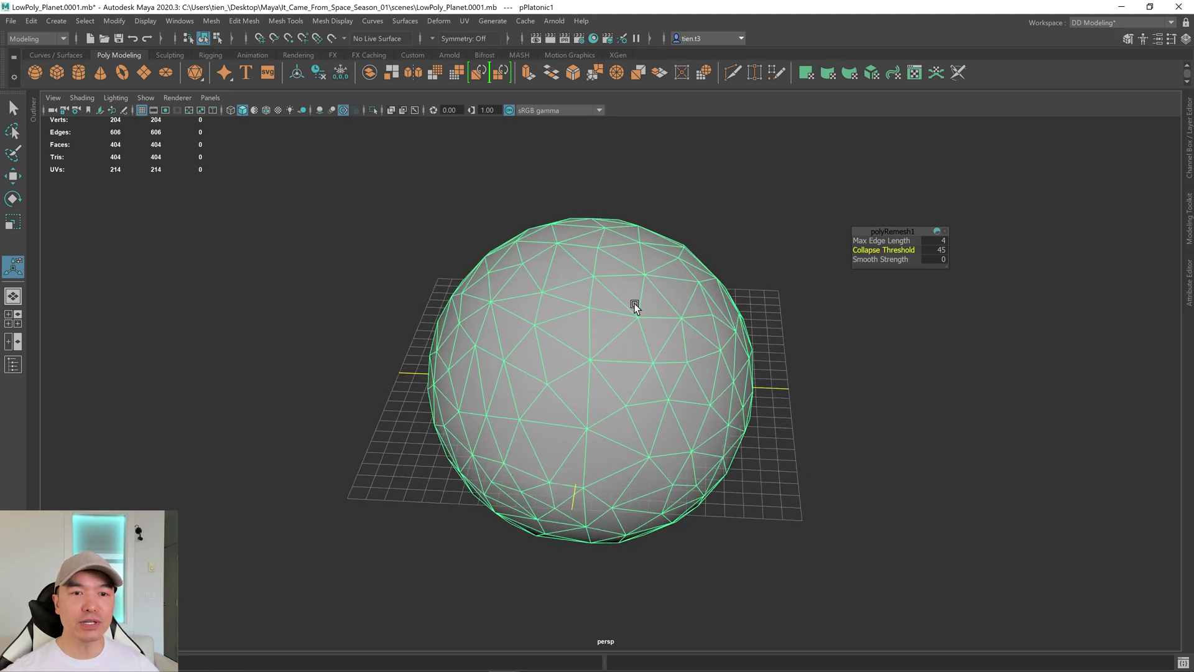
left_click(334, 20)
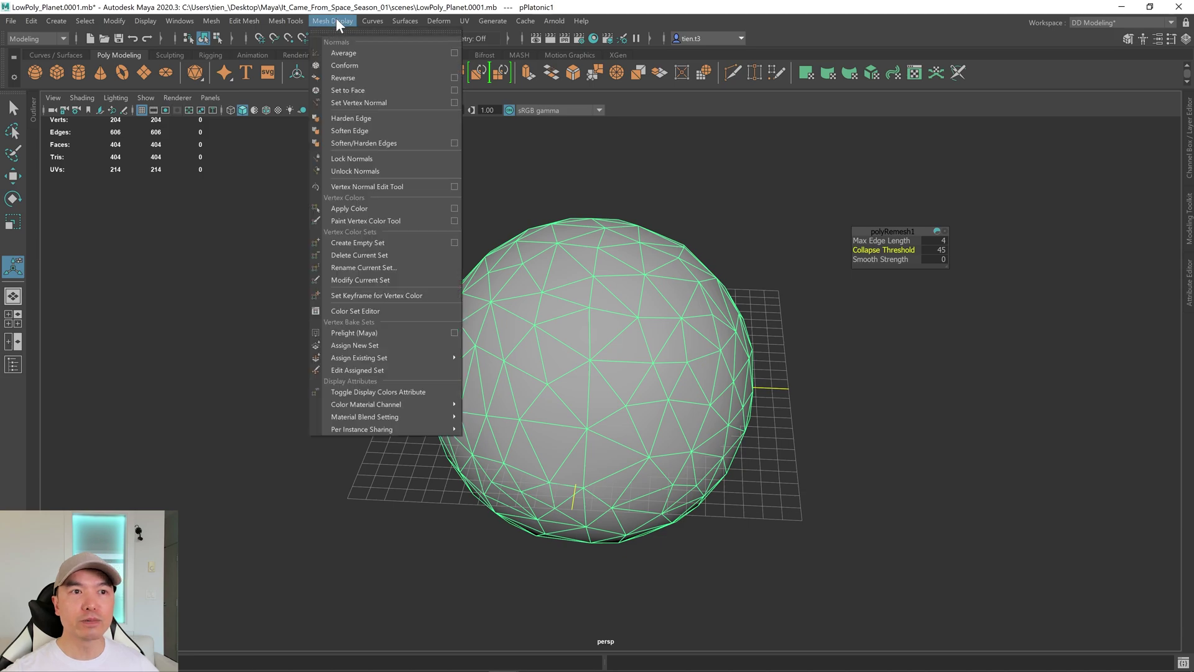
left_click(371, 118)
left_click_drag(730, 401, 731, 405, "alt")
left_click(812, 390)
left_click_drag(816, 387, 803, 366, "alt")
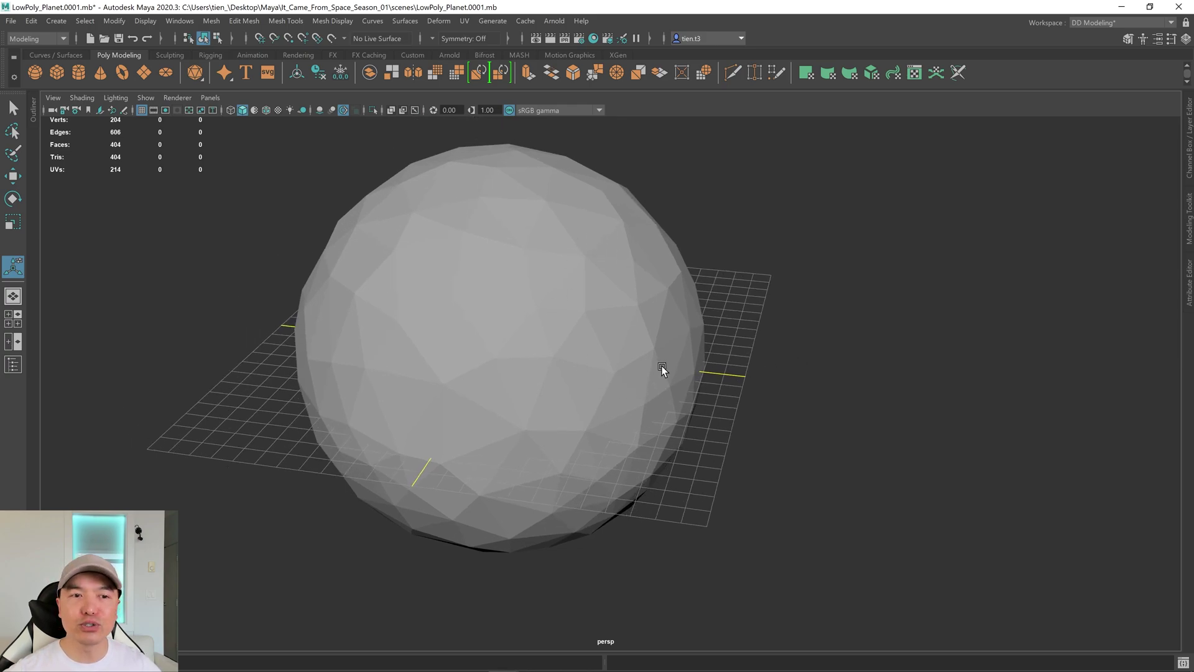
left_click_drag(661, 361, 685, 376, "alt")
key("q")
left_click(645, 281)
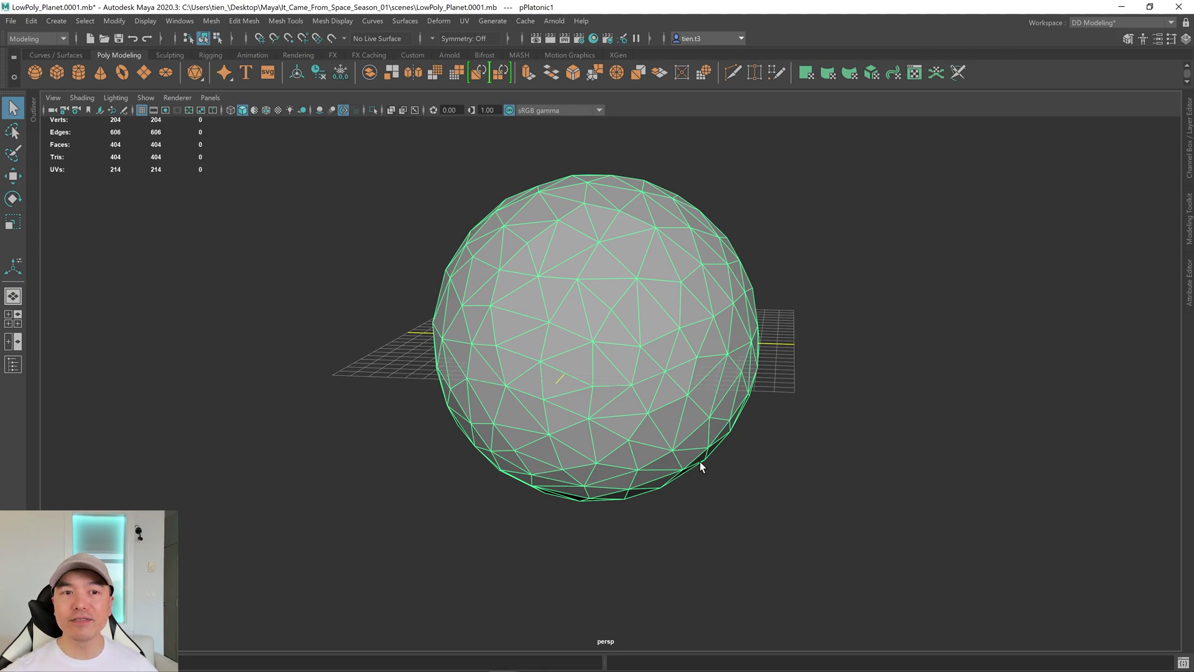
left_click(802, 393)
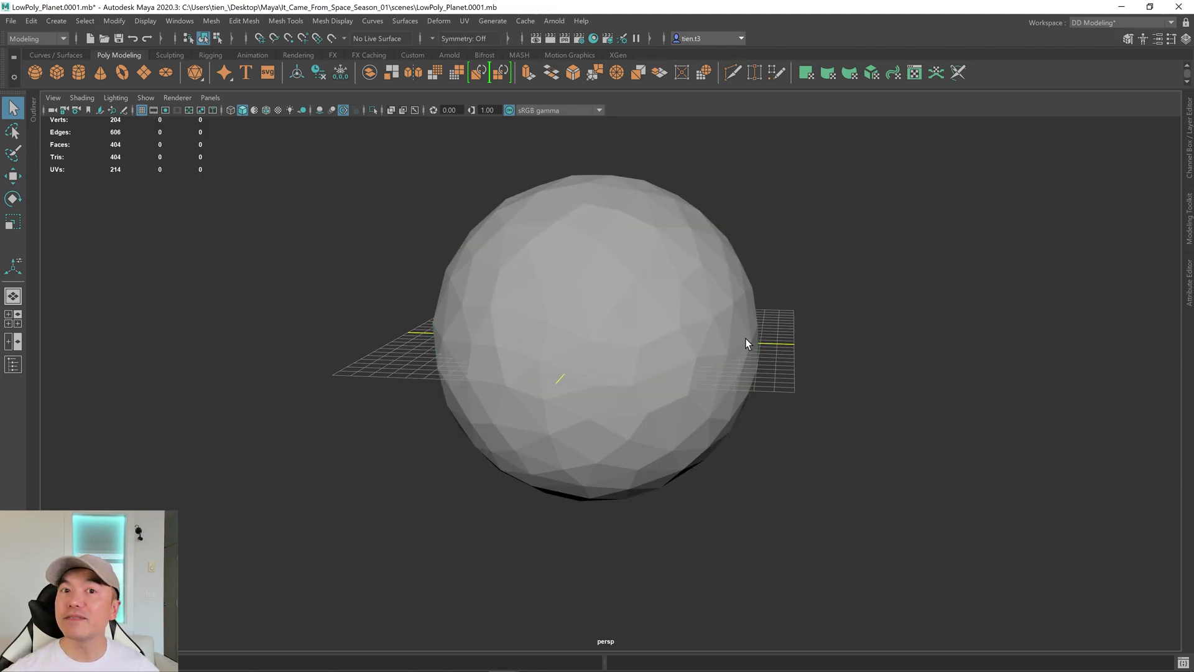
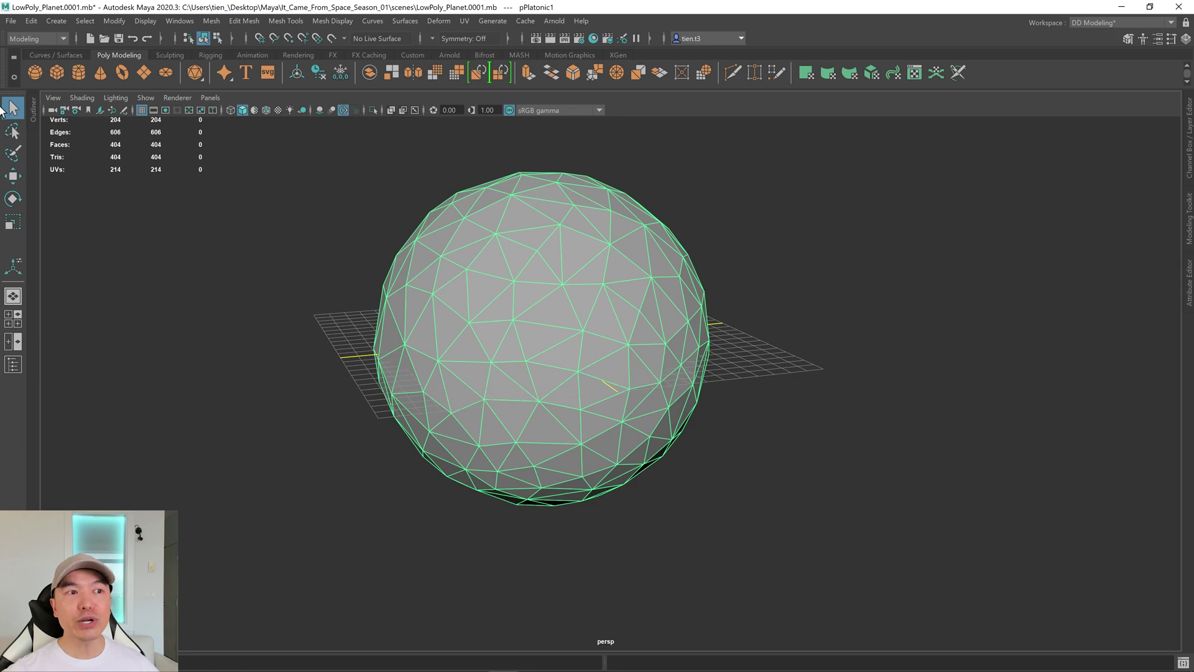
Step: Switch to face selection with the Paint Selection tool and paint a patch of faces on the sphere's front
left_click(11, 157)
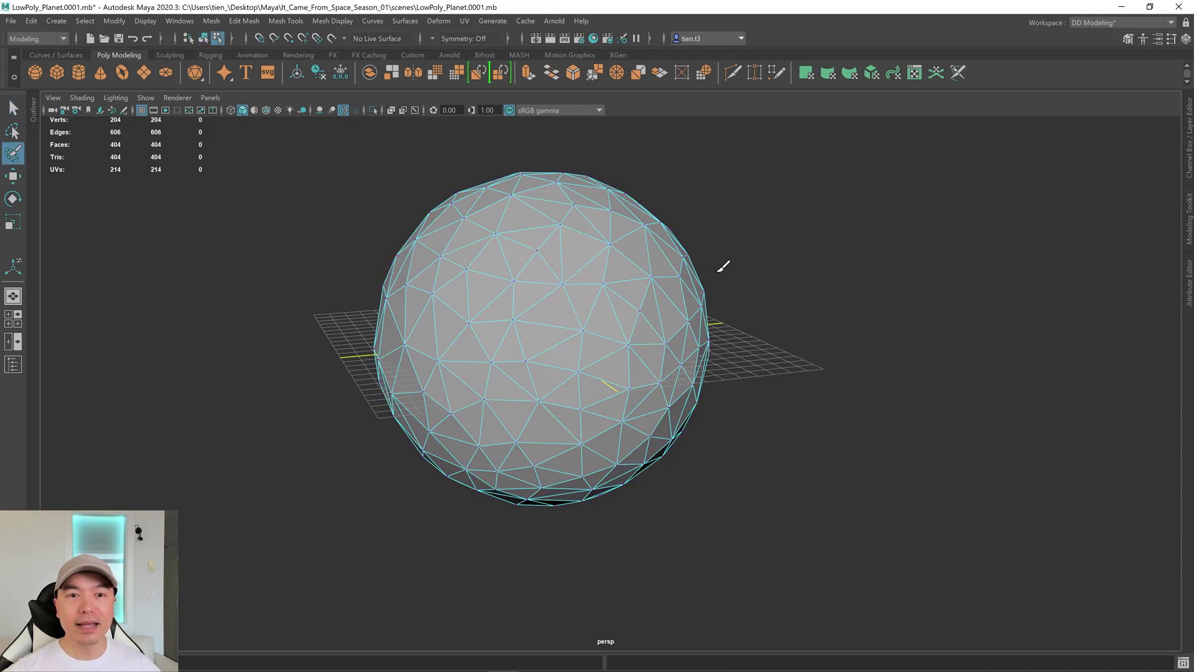
right_click(795, 207)
right_click_drag(795, 242, 795, 242)
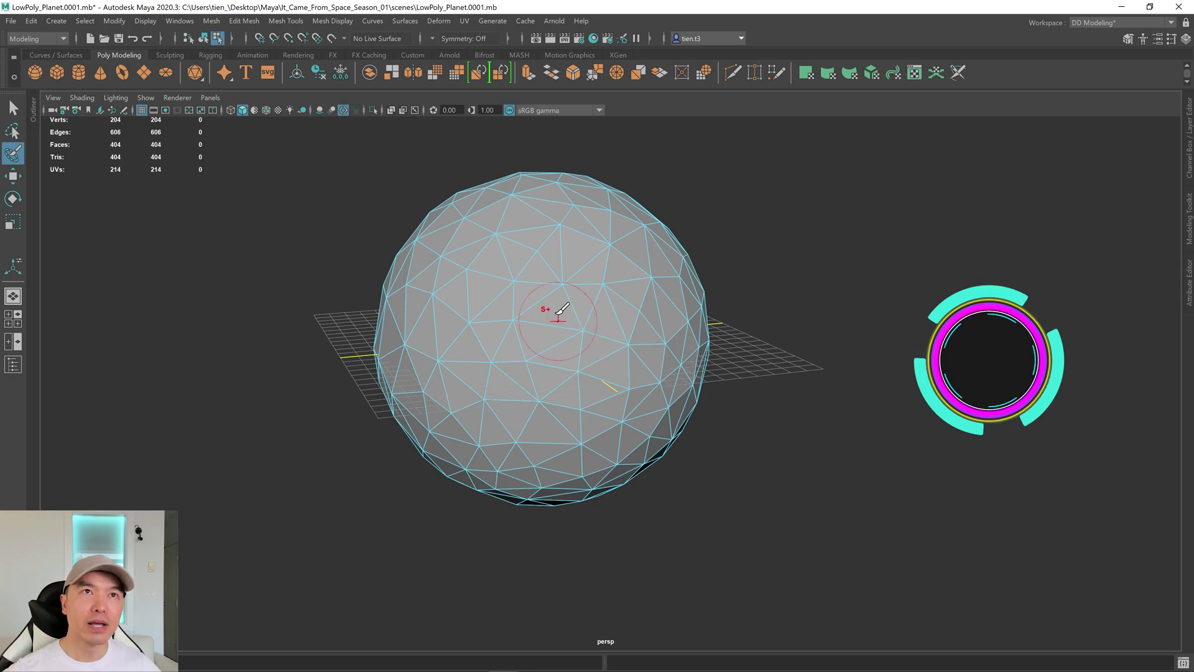
left_click(572, 252)
mouse_move(564, 252)
left_mouse_down()
mouse_move(514, 268)
mouse_move(500, 308)
mouse_move(526, 369)
mouse_move(555, 379)
mouse_move(630, 328)
left_mouse_up()
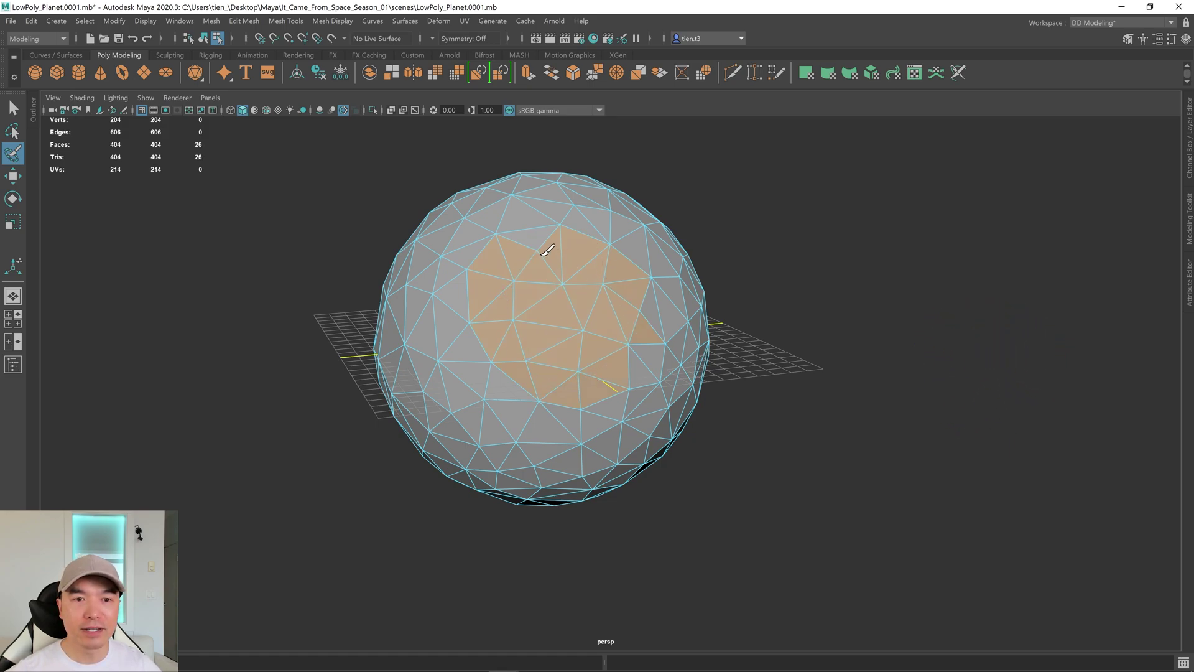
Step: Deselect a few faces along one side of the painted patch with the Paint Selection tool
scroll(616, 328, "up", 2, "shift")
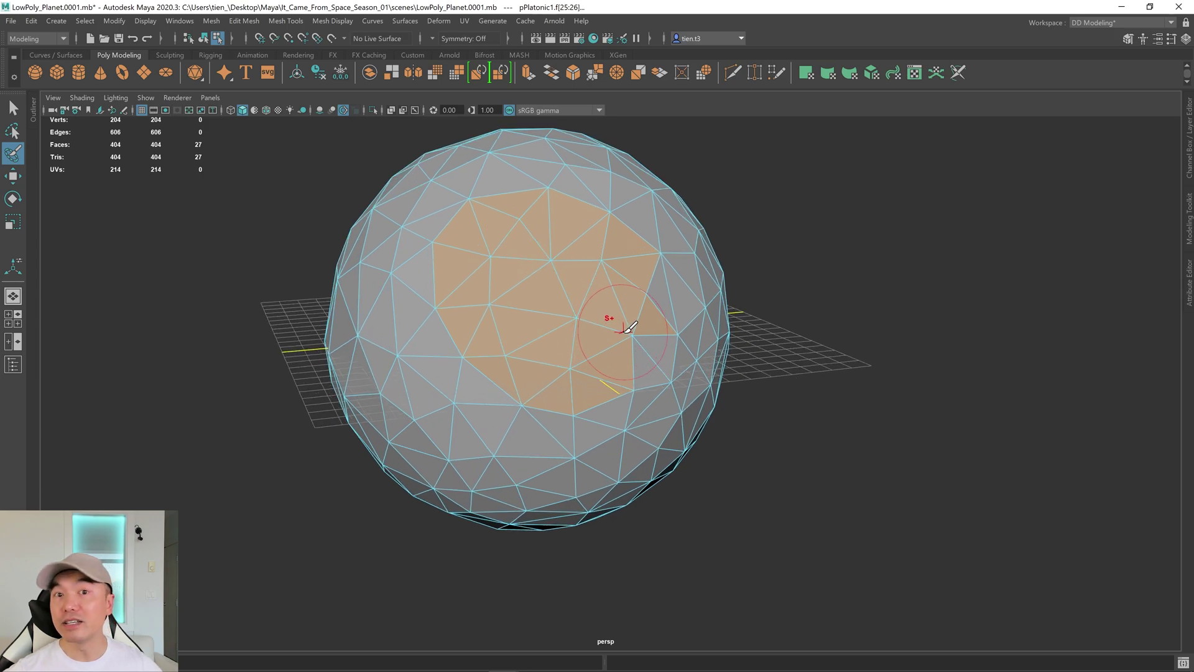
scroll(615, 329, "down", 2)
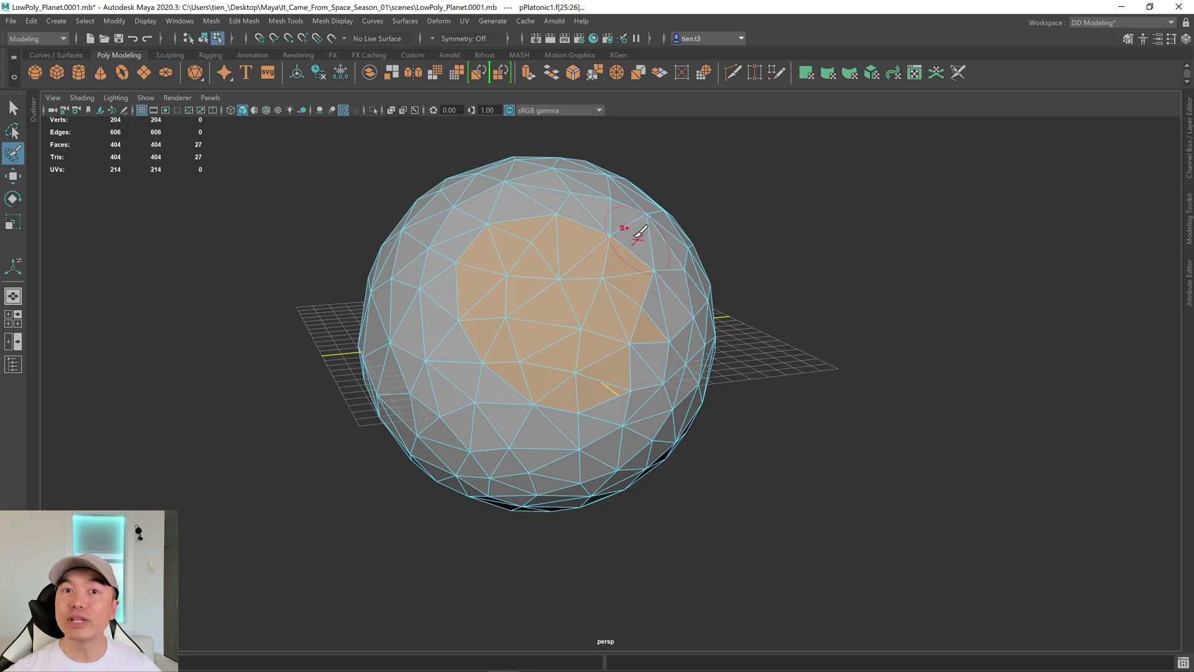
left_click_drag(625, 222, 650, 310, "ctrl")
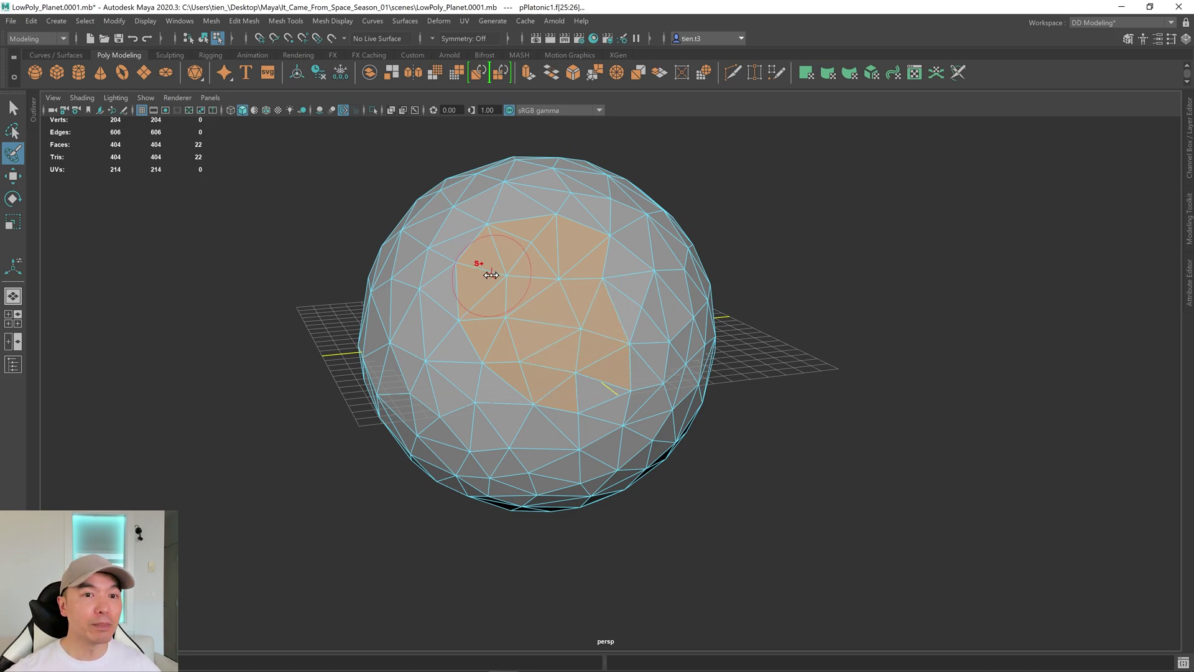
Step: Shrink the Paint Selection brush and extend the selected face patch over the sphere's upper part and down one side
left_click_drag(491, 275, 493, 279)
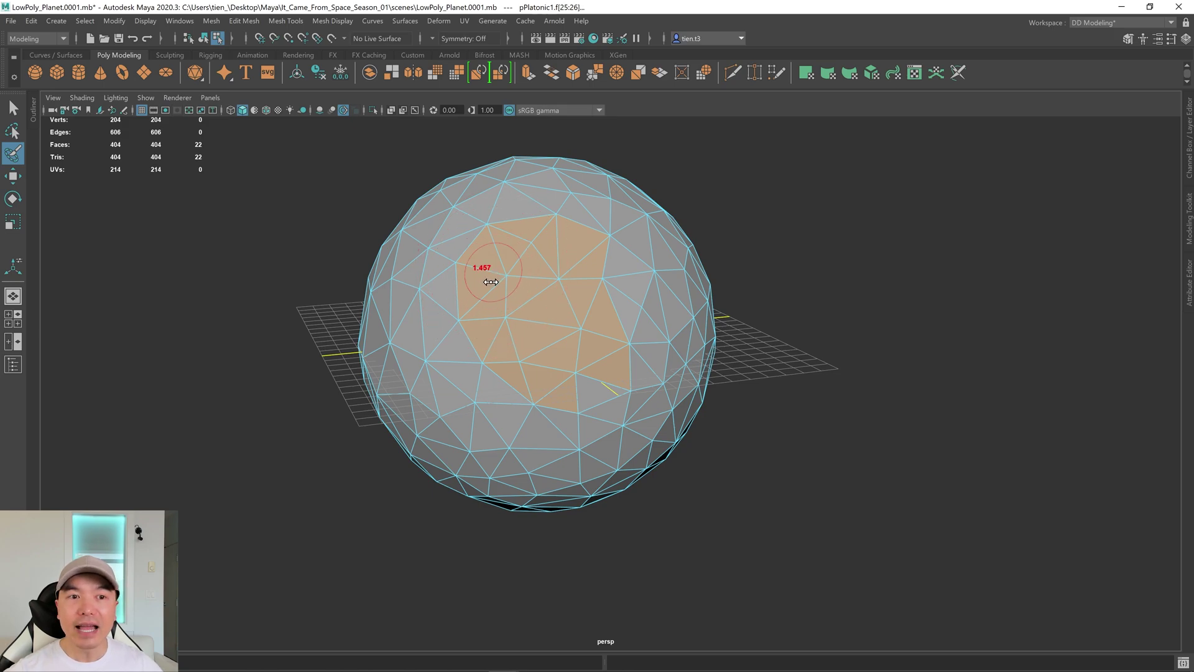
mouse_move(592, 349)
left_mouse_down("alt")
mouse_move(565, 243)
mouse_move(609, 265)
mouse_move(596, 240)
left_mouse_up("alt")
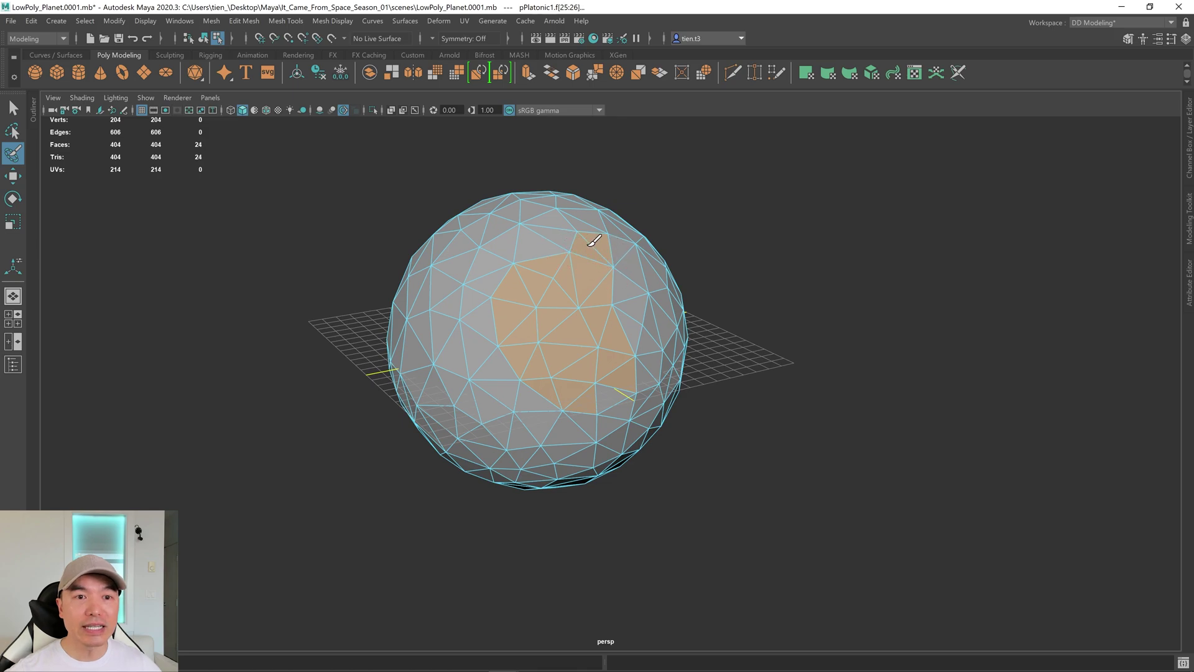
mouse_move(489, 318)
left_mouse_down("alt")
mouse_move(521, 325)
mouse_move(472, 330)
mouse_move(462, 282)
left_mouse_up("alt")
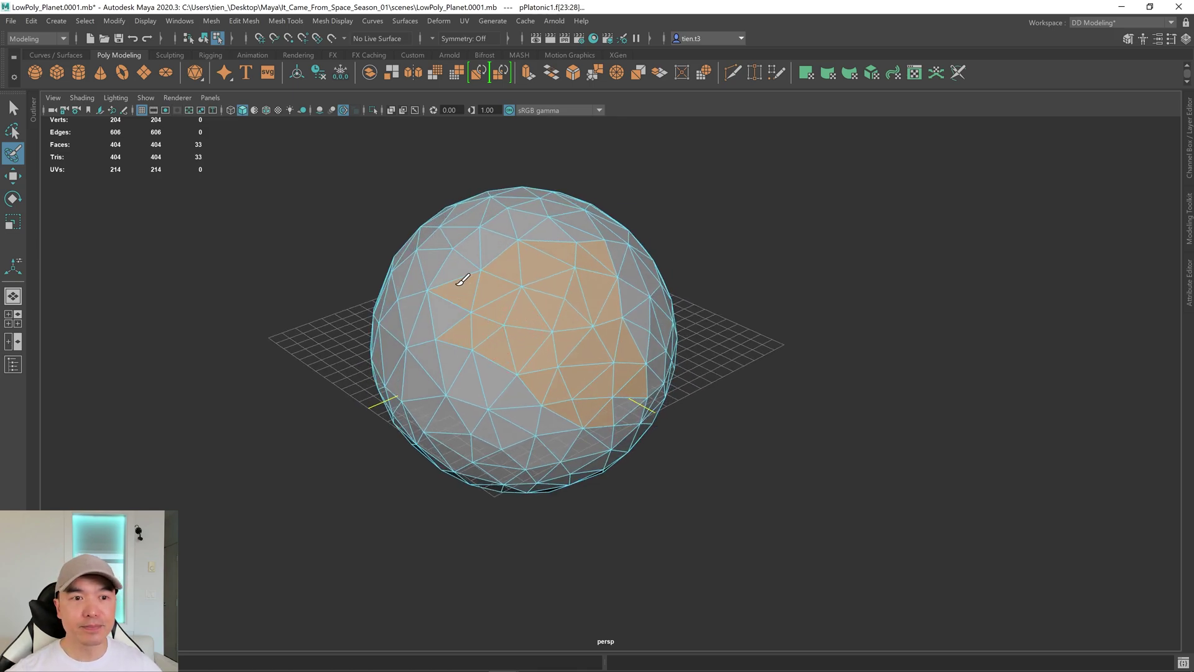
mouse_move(566, 247)
left_mouse_down("alt")
mouse_move(579, 294)
mouse_move(511, 306)
mouse_move(464, 293)
mouse_move(528, 347)
left_mouse_up("alt")
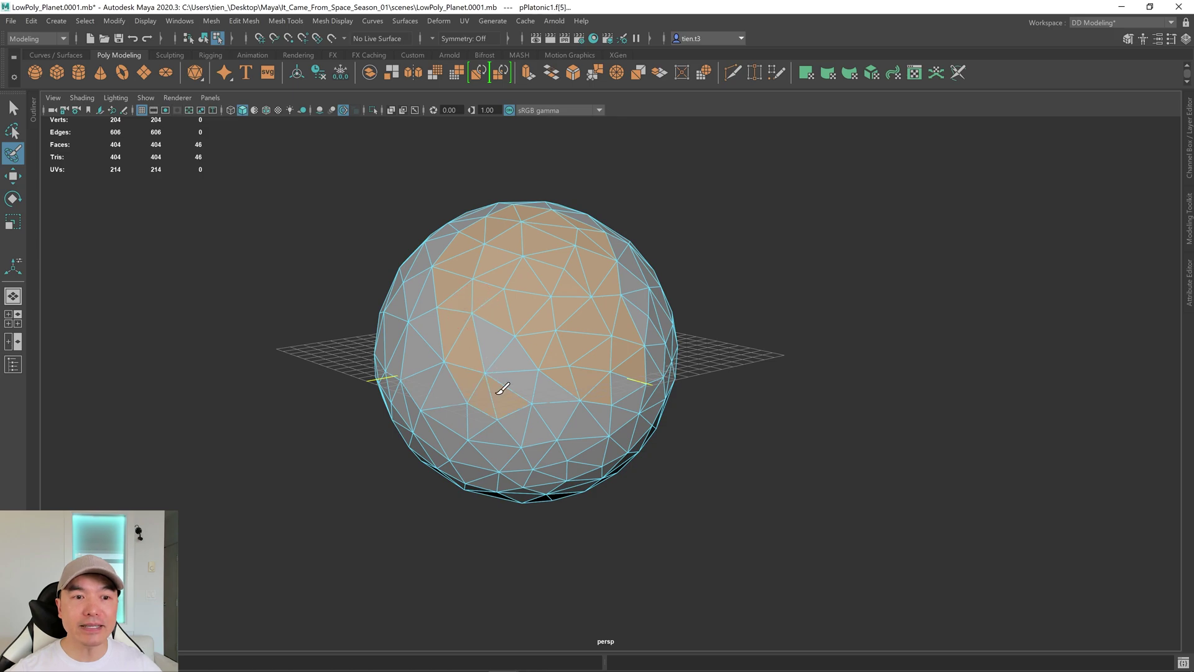
Step: Fill the gaps in the painted patch, widen its border, and paint further continent-like face patches around the sphere
left_click_drag(530, 420, 461, 320)
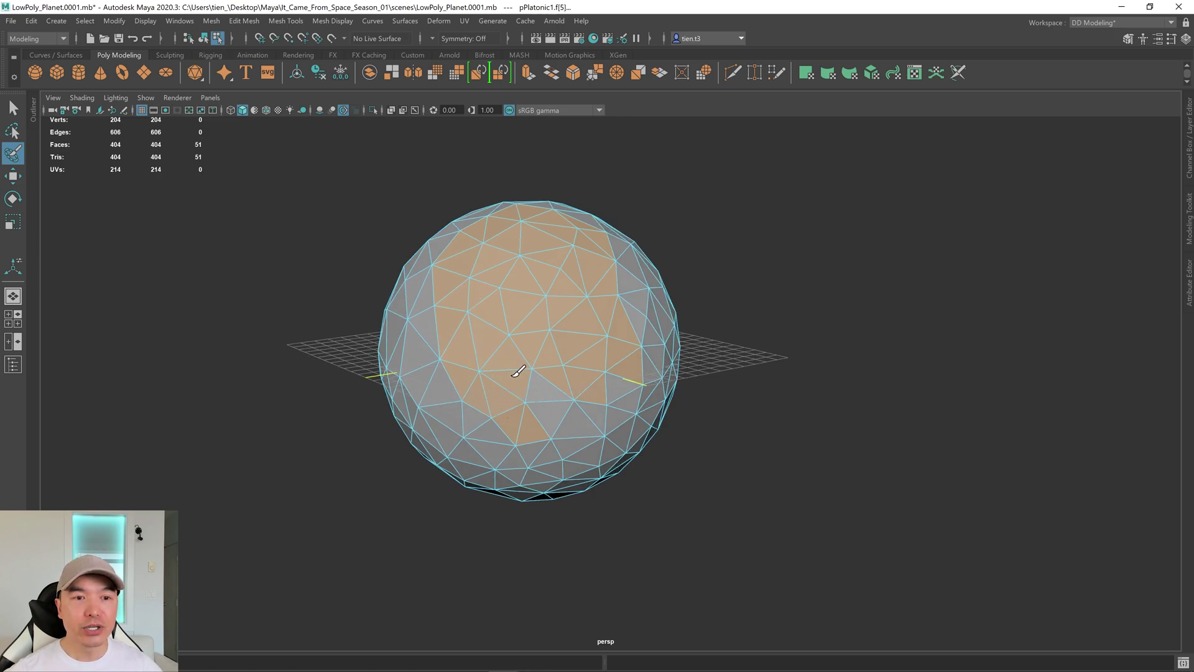
mouse_move(567, 423)
left_mouse_down("alt")
mouse_move(538, 410)
mouse_move(592, 412)
mouse_move(554, 396)
left_mouse_up("alt")
left_click_drag(554, 397, 511, 375)
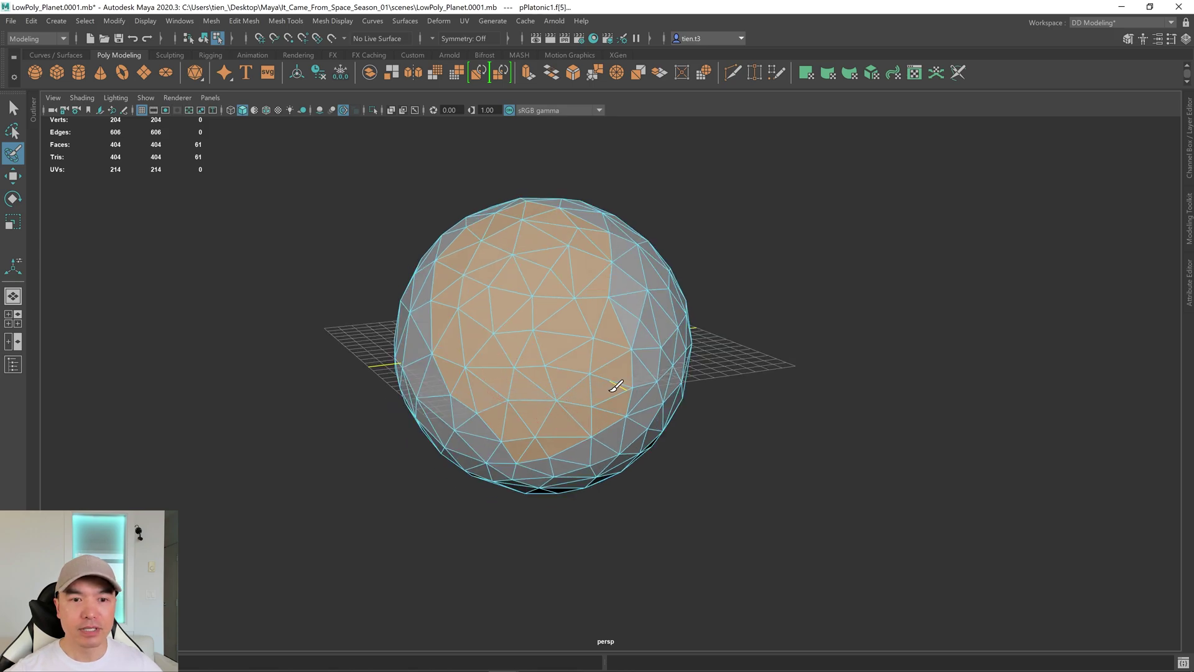
mouse_move(603, 392)
left_mouse_down("alt")
mouse_move(578, 400)
mouse_move(616, 390)
left_mouse_up("alt")
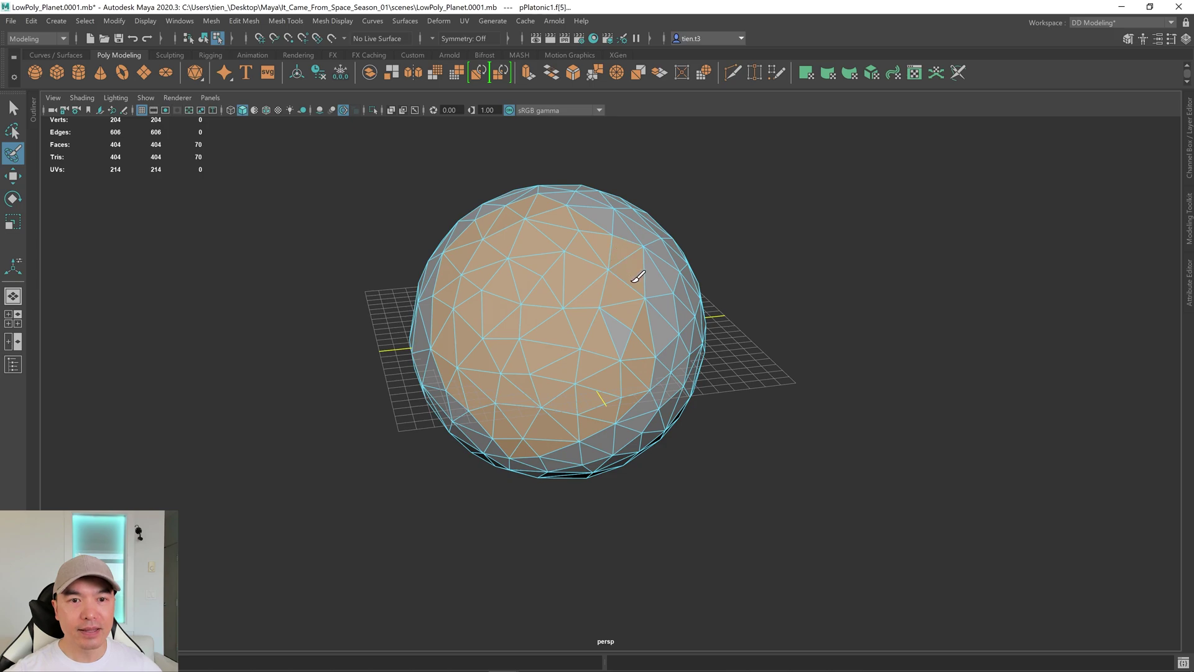
mouse_move(623, 339)
left_mouse_down("alt")
mouse_move(592, 365)
mouse_move(633, 227)
mouse_move(680, 373)
mouse_move(628, 348)
mouse_move(573, 374)
mouse_move(640, 325)
mouse_move(672, 333)
mouse_move(670, 283)
mouse_move(628, 279)
mouse_move(752, 320)
mouse_move(565, 328)
mouse_move(578, 299)
mouse_move(647, 274)
mouse_move(720, 309)
mouse_move(649, 310)
mouse_move(653, 346)
left_mouse_up("alt")
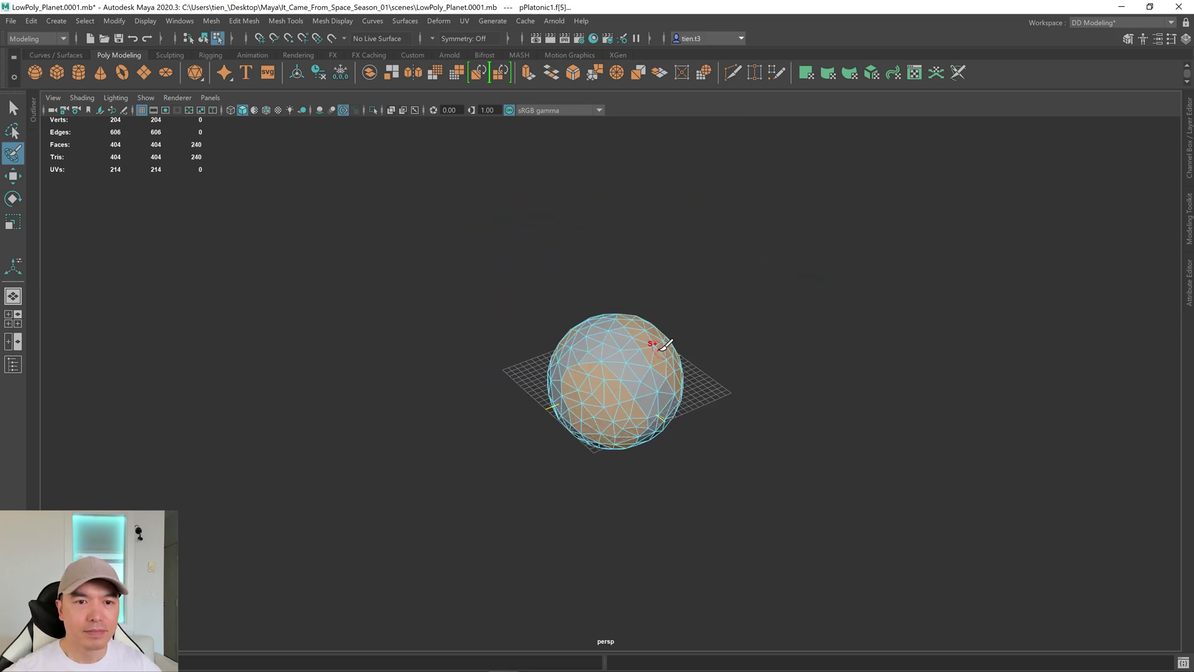
Step: Switch to the Select tool and examine the painted face patches from all around the sphere
scroll(603, 315, "up", 4)
left_click(602, 315)
key("q")
scroll(590, 382, "down", 3)
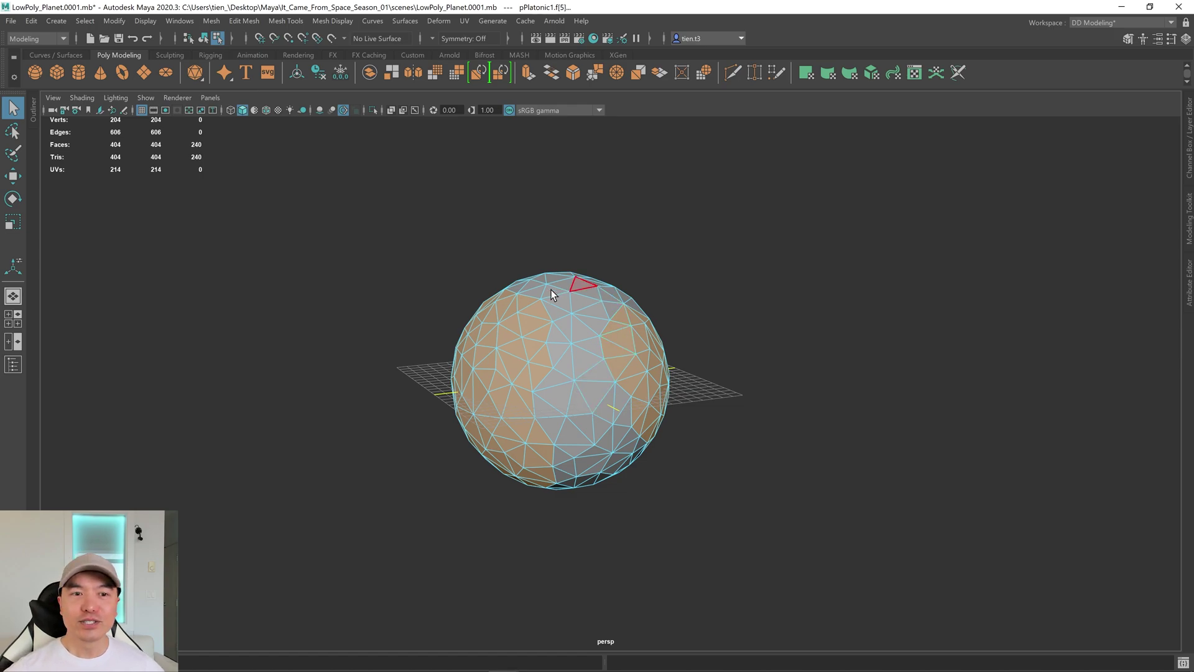
left_click_drag(770, 385, 734, 360, "alt")
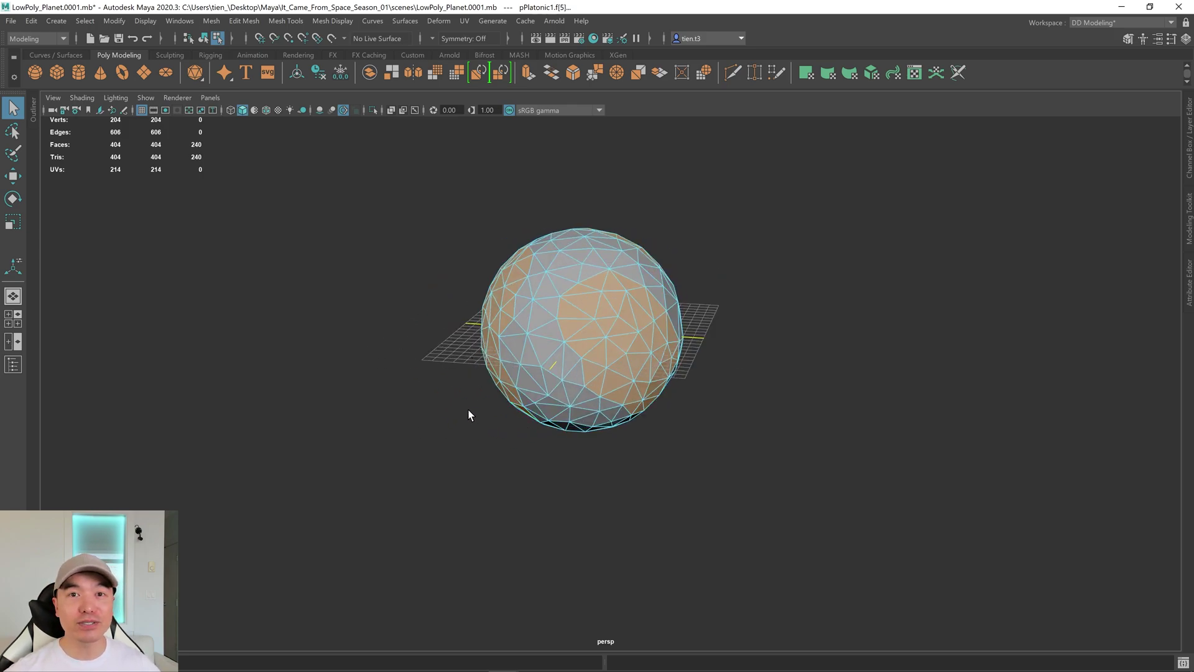
left_click_drag(705, 344, 687, 347, "alt")
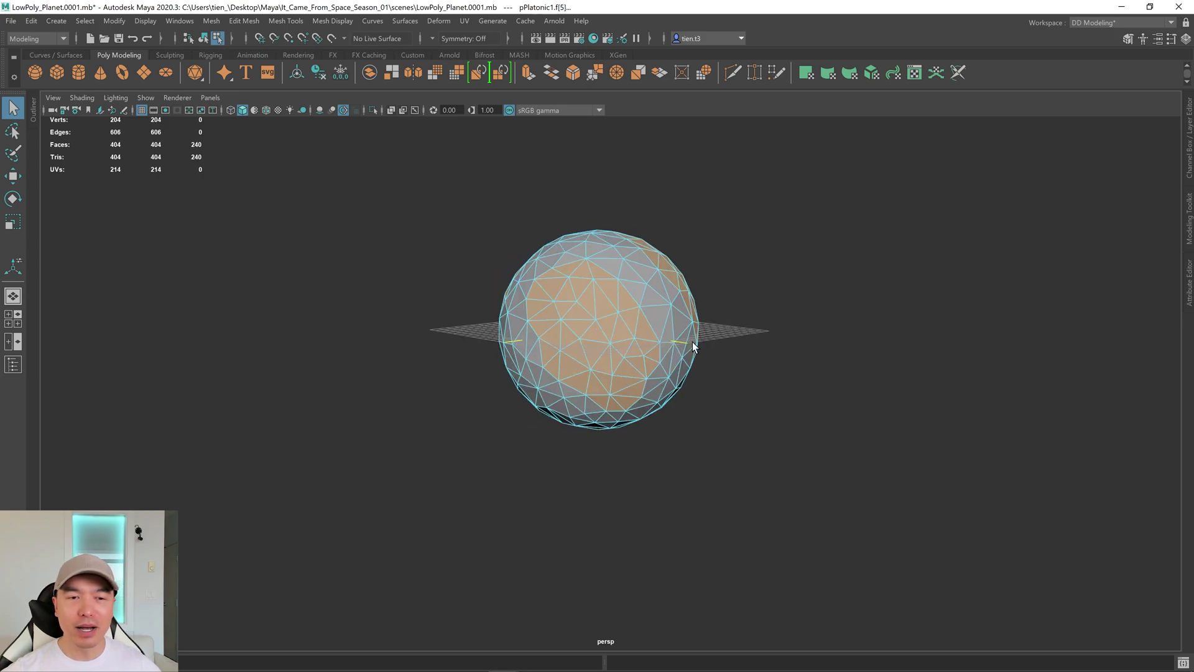
left_click_drag(872, 383, 804, 378, "alt")
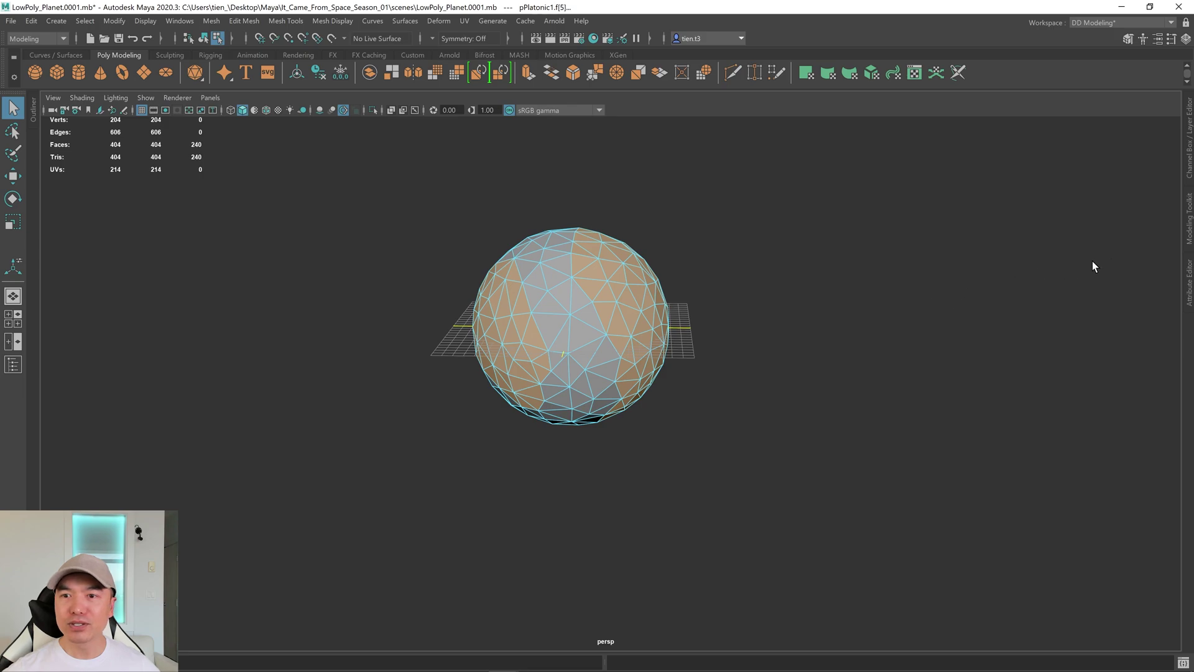
Step: Extrude the selected continent faces outward with a Thickness of 0.75
left_click(1189, 221)
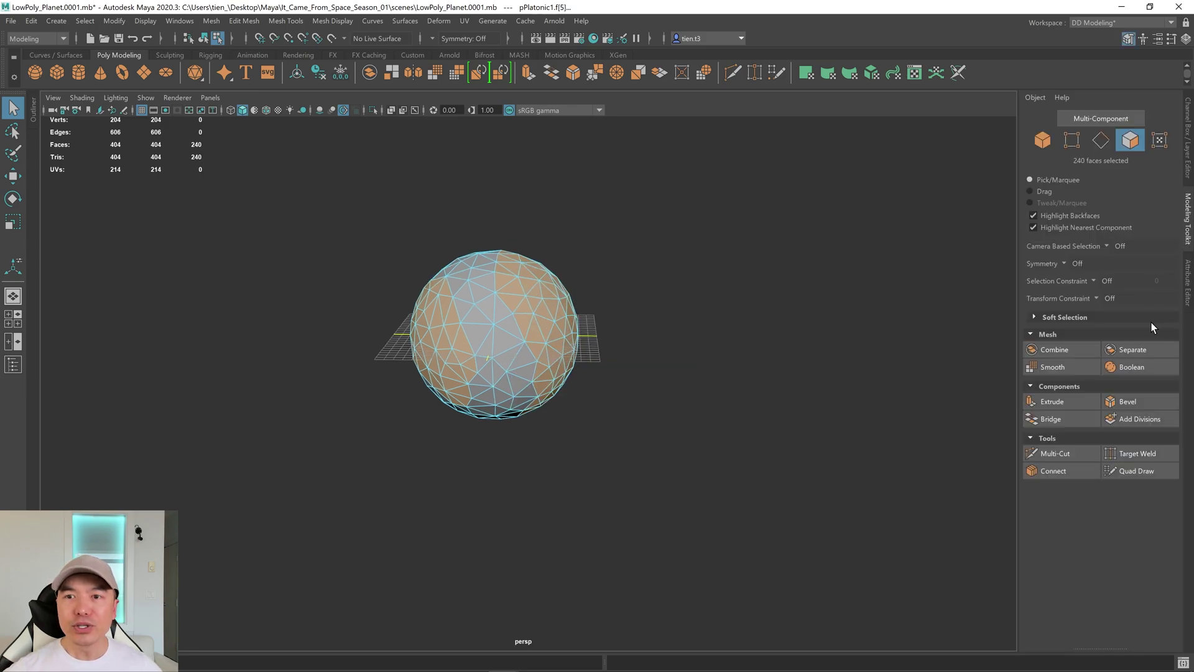
left_click(1188, 218)
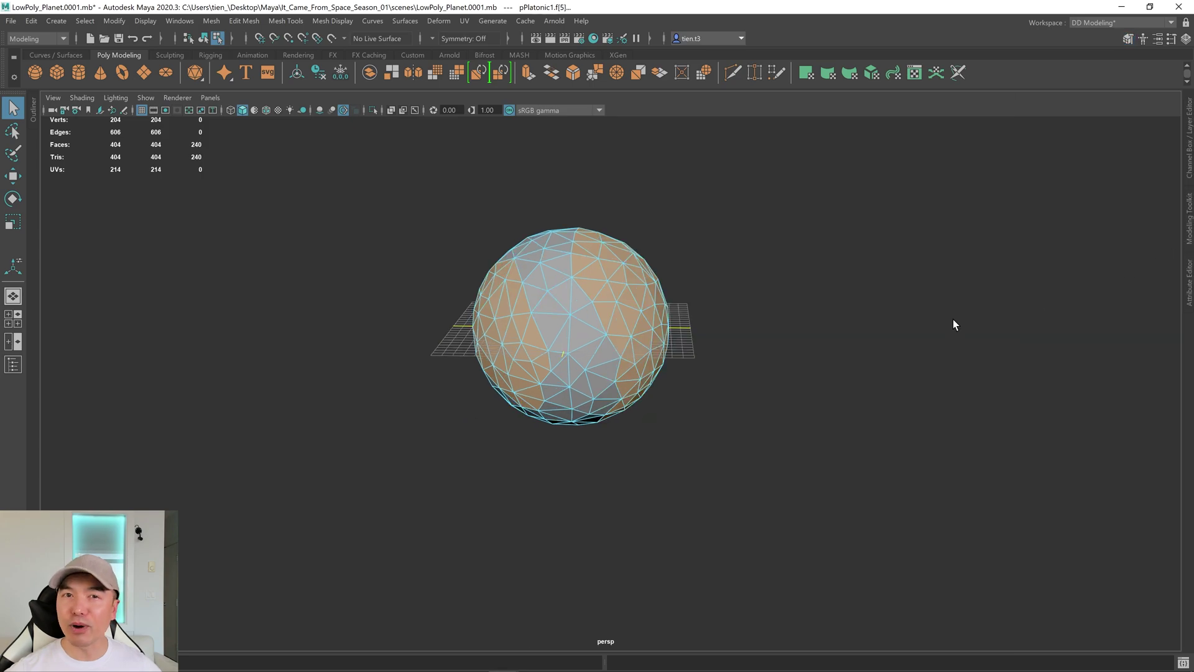
right_click(814, 265, "shift")
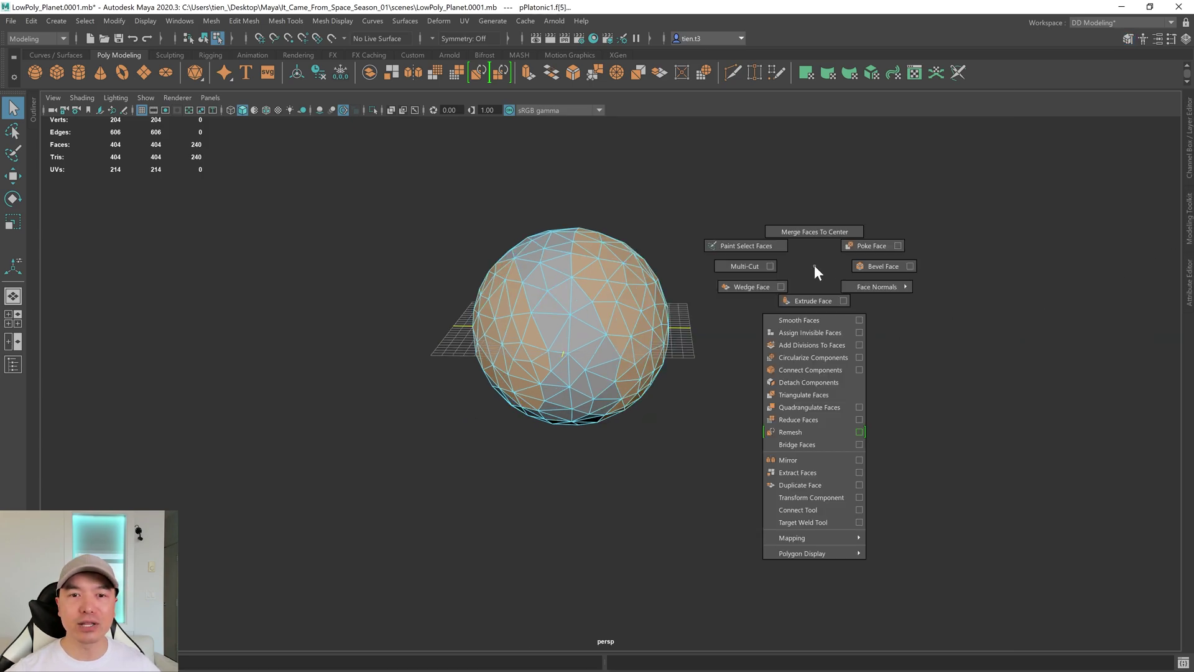
right_click_drag(805, 297, 805, 299, "shift")
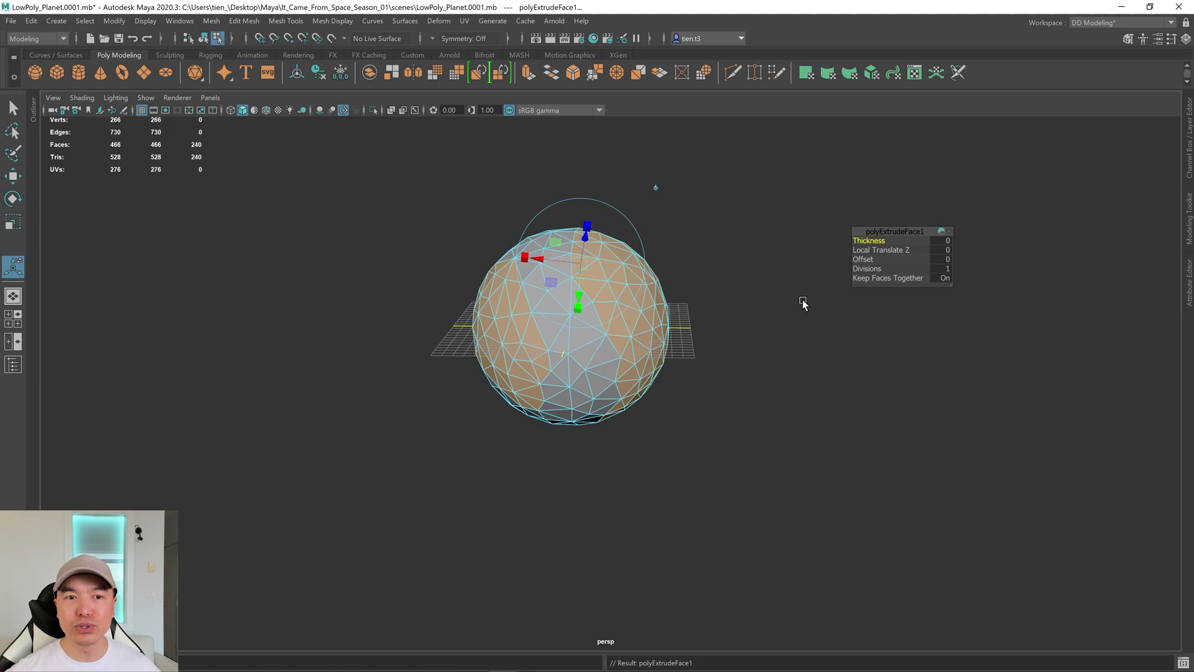
scroll(577, 303, "up", 3)
left_click_drag(873, 247, 883, 239)
left_click_drag(791, 258, 752, 260, "alt")
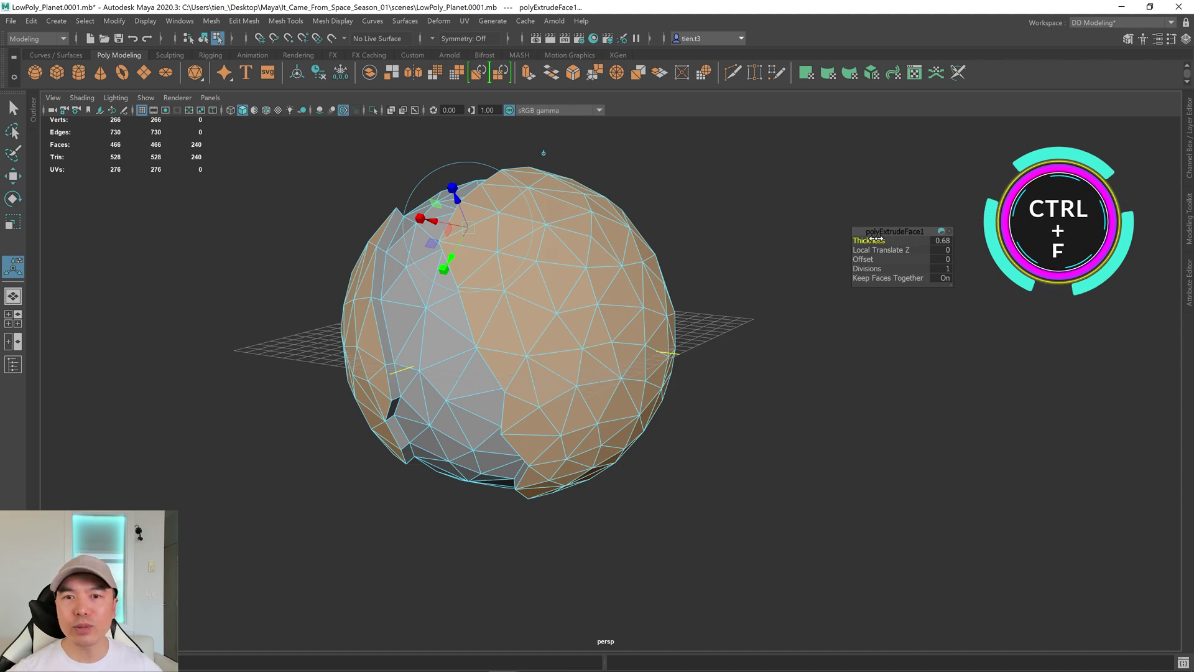
left_click_drag(870, 240, 824, 237)
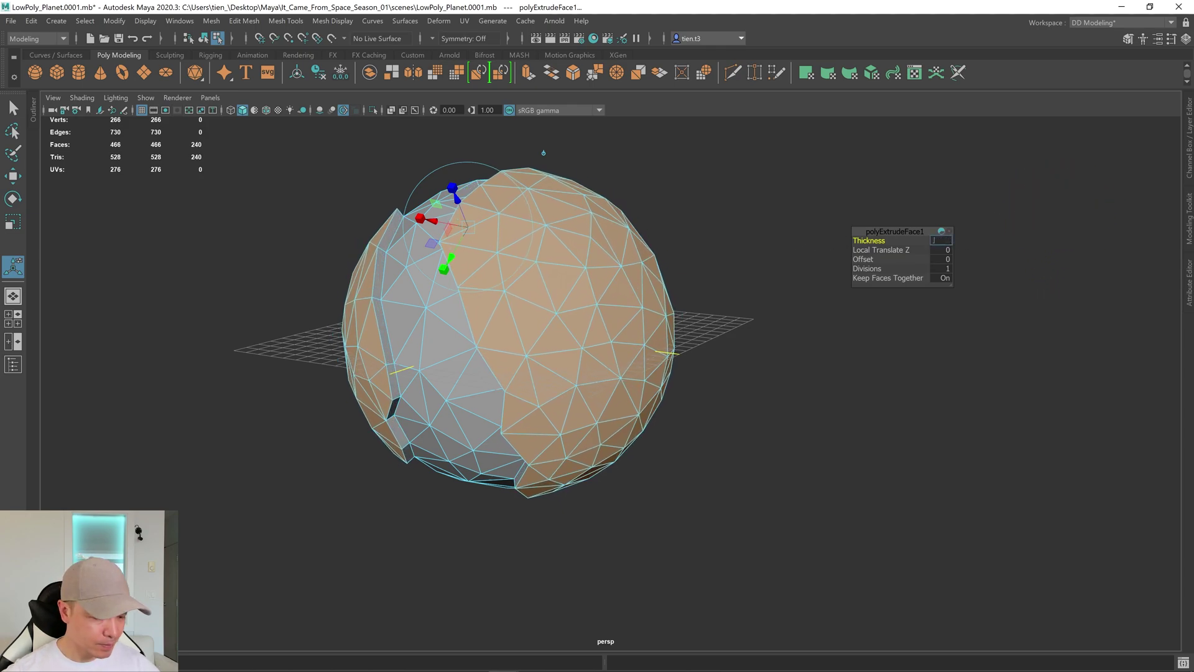
type(".75")
key("Return")
Step: Set the extrusion's Offset to 0.3 and inspect the tapered borders of the raised patches
left_click_drag(731, 339, 647, 342, "alt")
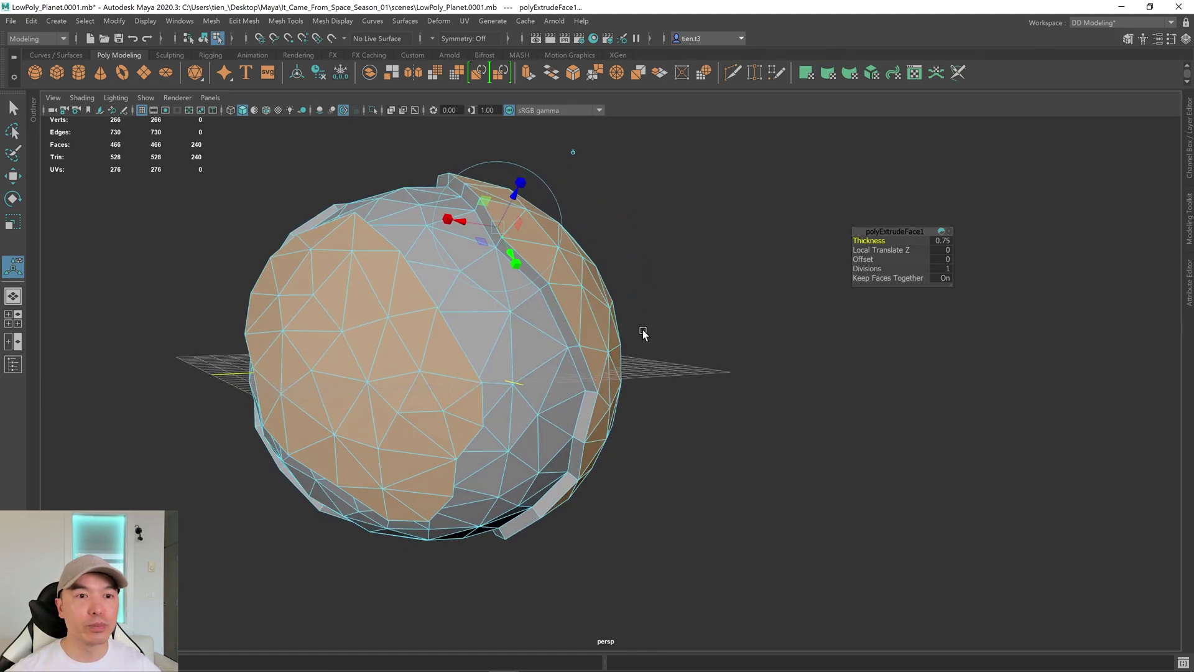
left_click_drag(643, 329, 702, 328, "alt")
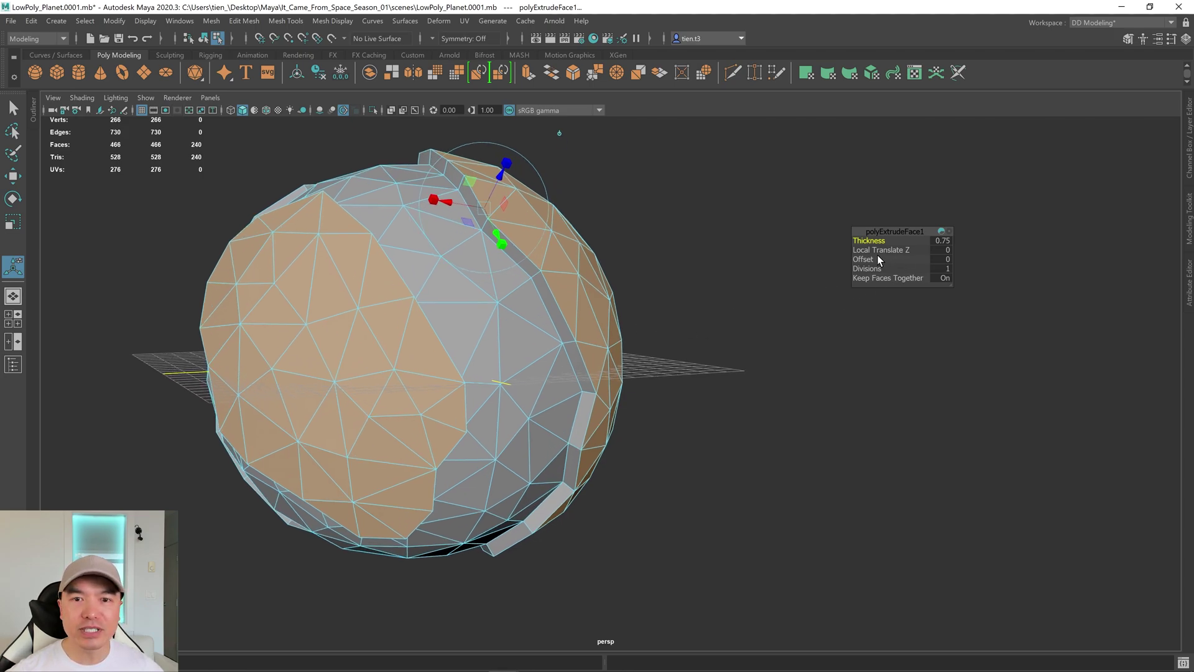
left_click_drag(863, 258, 874, 257)
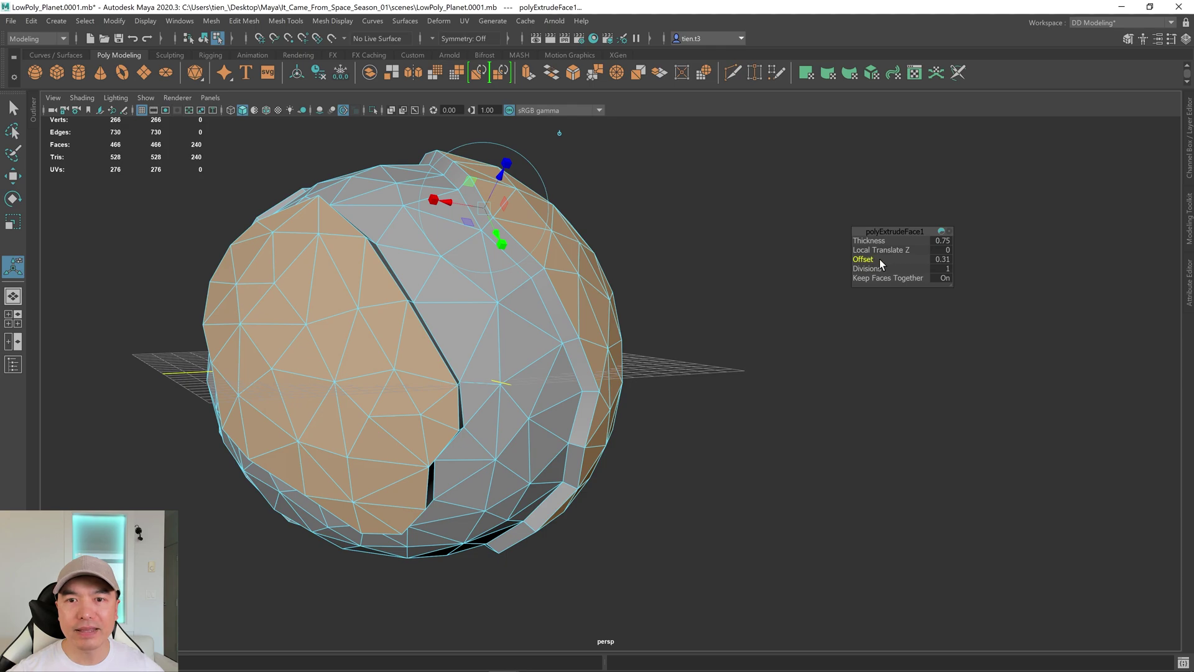
left_click(939, 259)
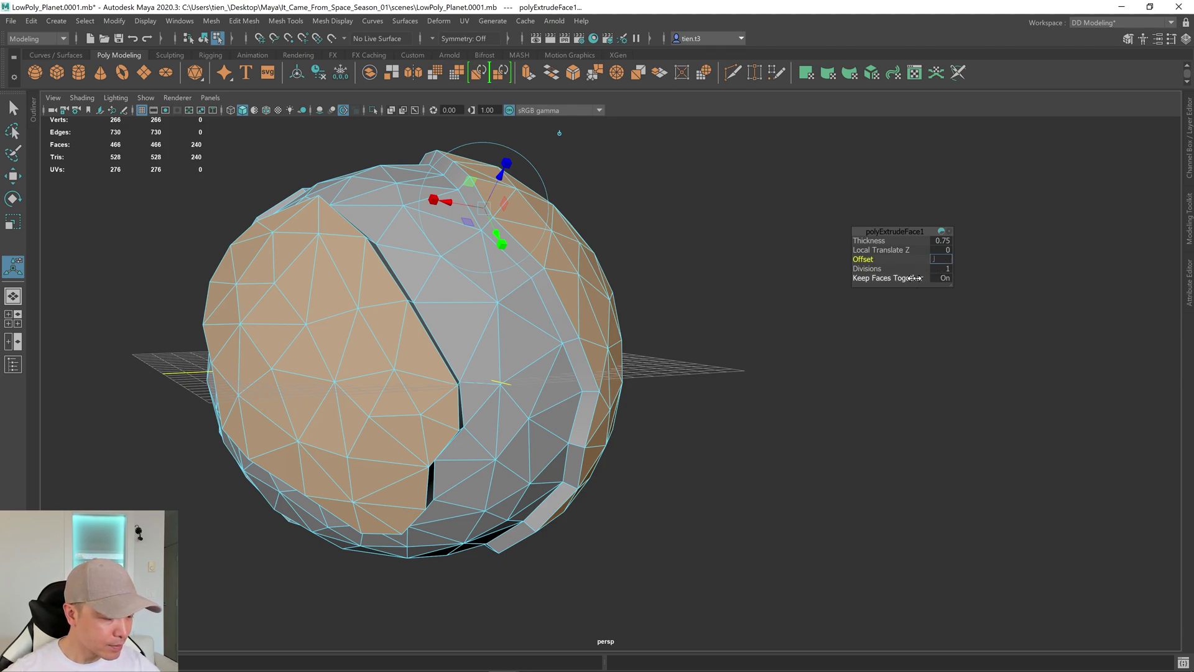
type(".3")
key("Return")
left_click_drag(813, 327, 792, 360, "alt")
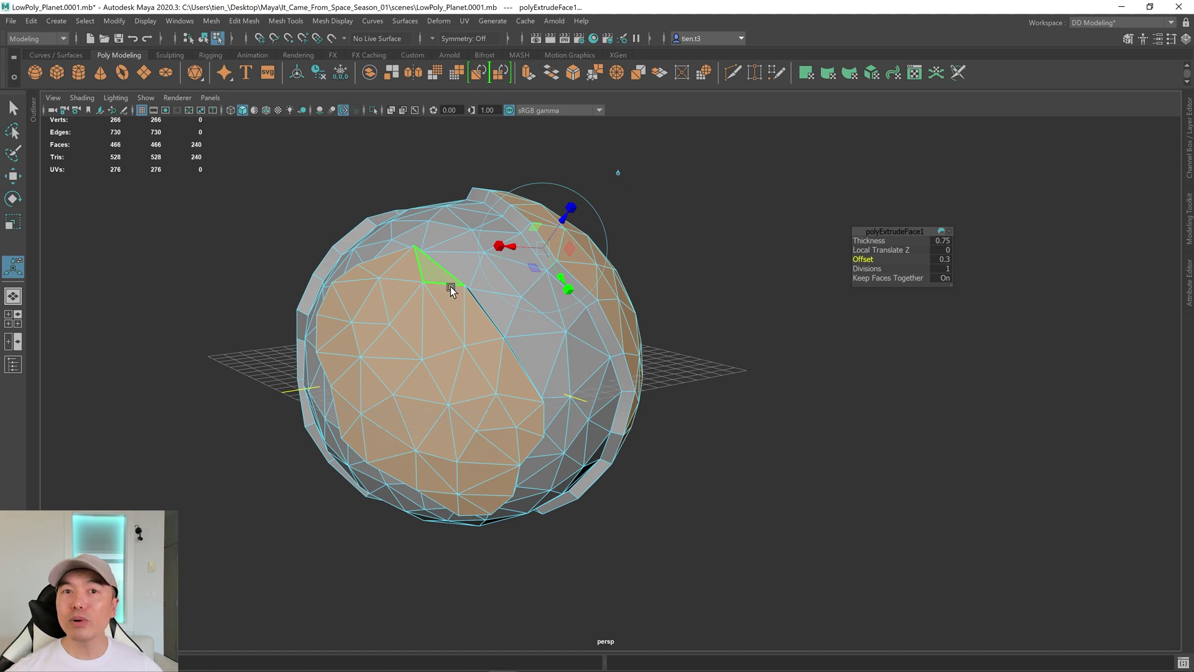
left_click_drag(725, 373, 688, 379, "alt")
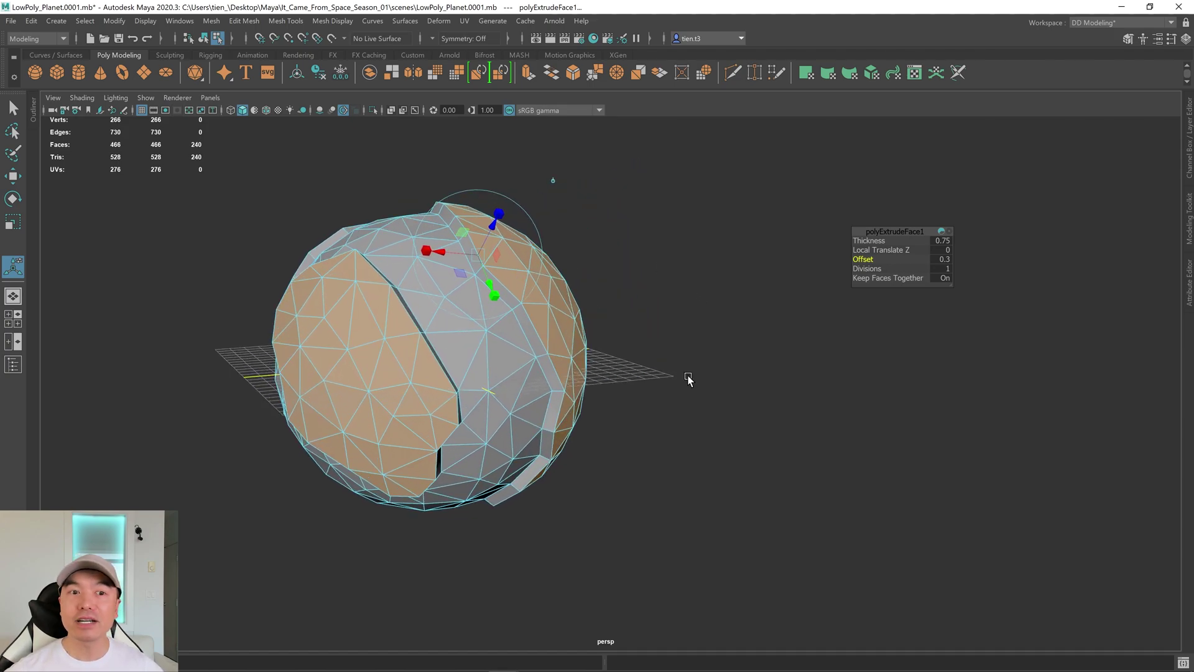
Step: Assign a new Lambert material to the selected extruded faces
right_click(711, 288)
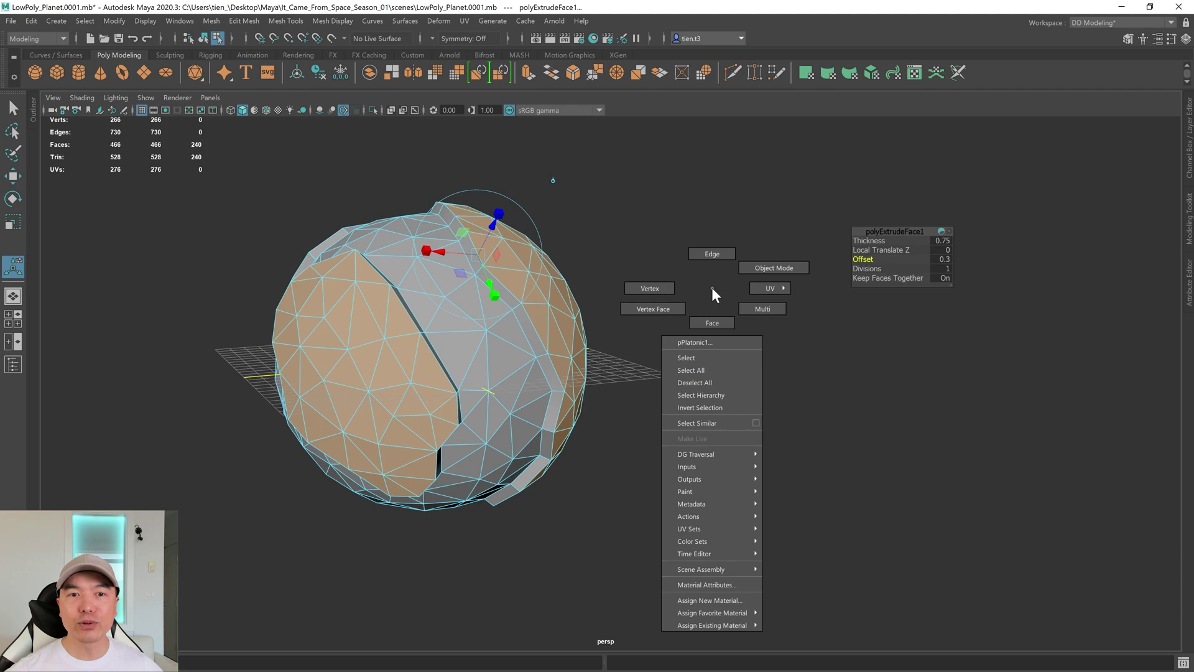
left_click(711, 599)
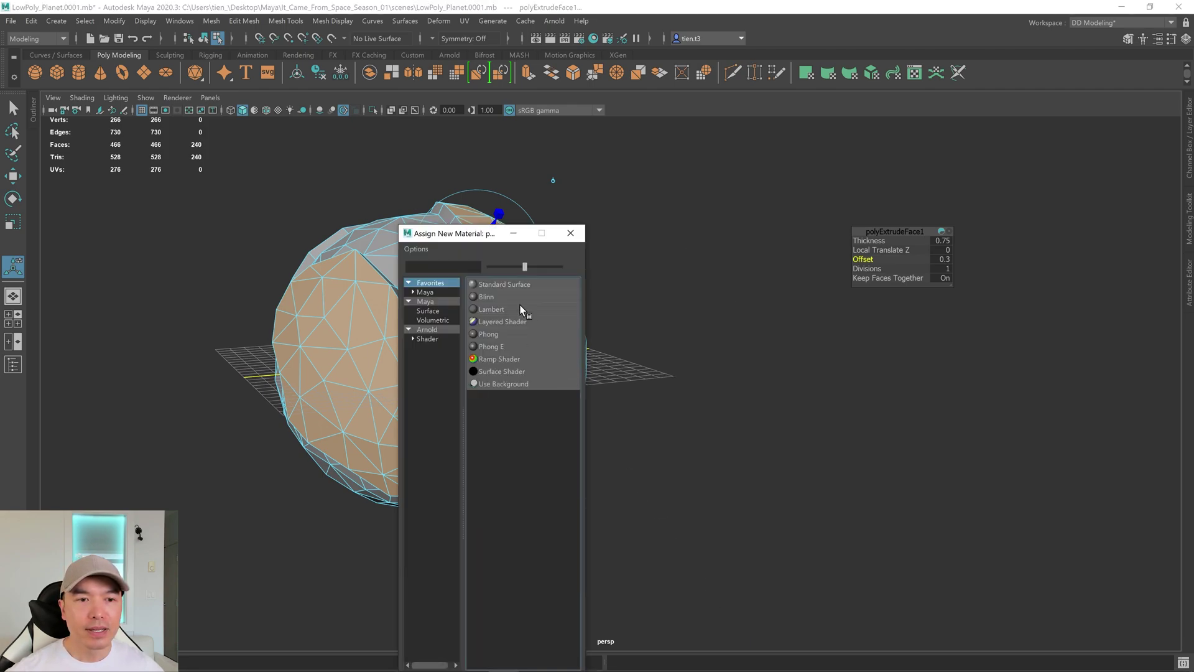
left_click(497, 307)
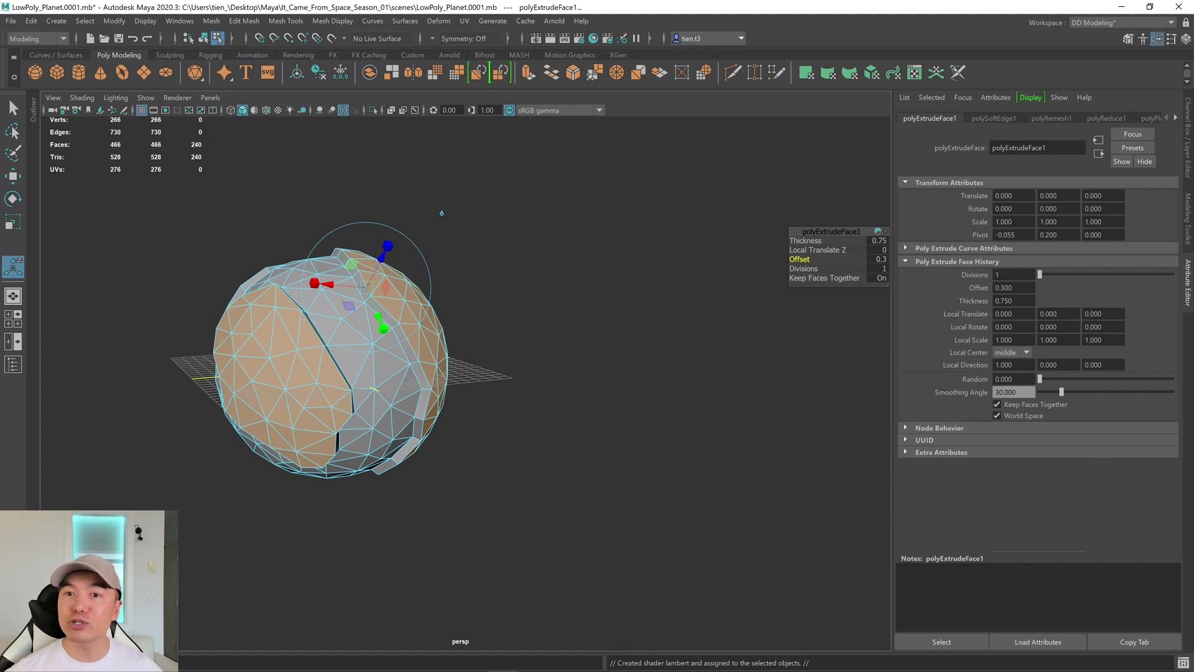
Step: Open the new Lambert's material attributes, set its colour to bright green, and deselect the faces to check it
right_click(600, 260)
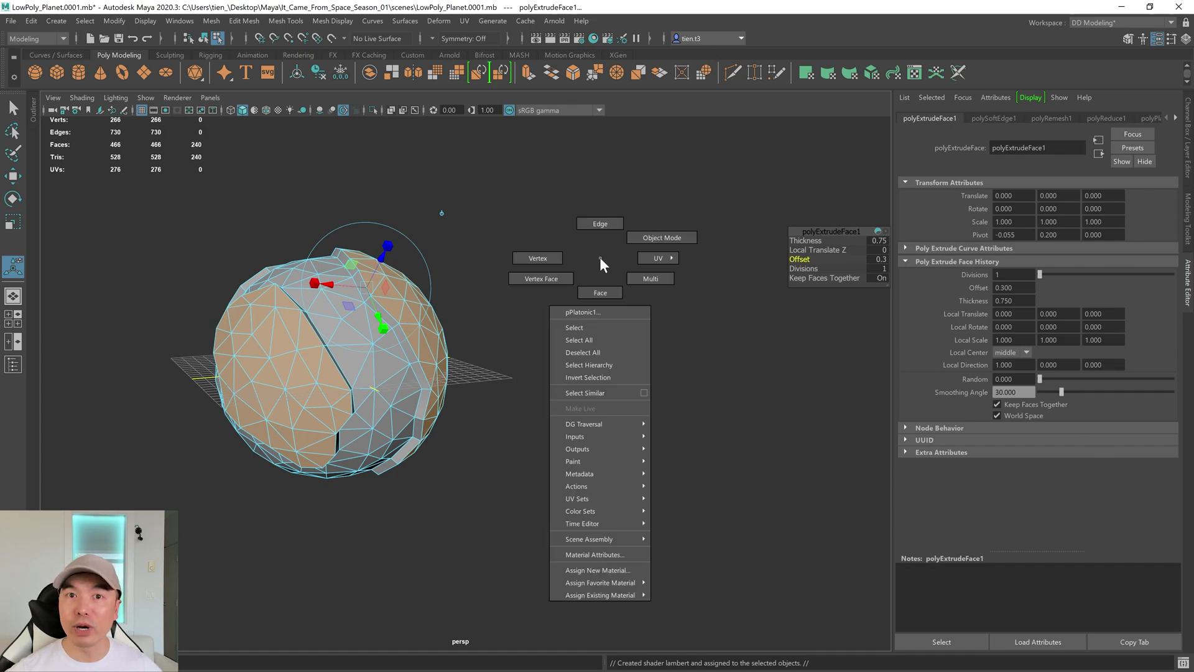
left_click(610, 554)
left_click_drag(356, 302, 445, 299, "alt")
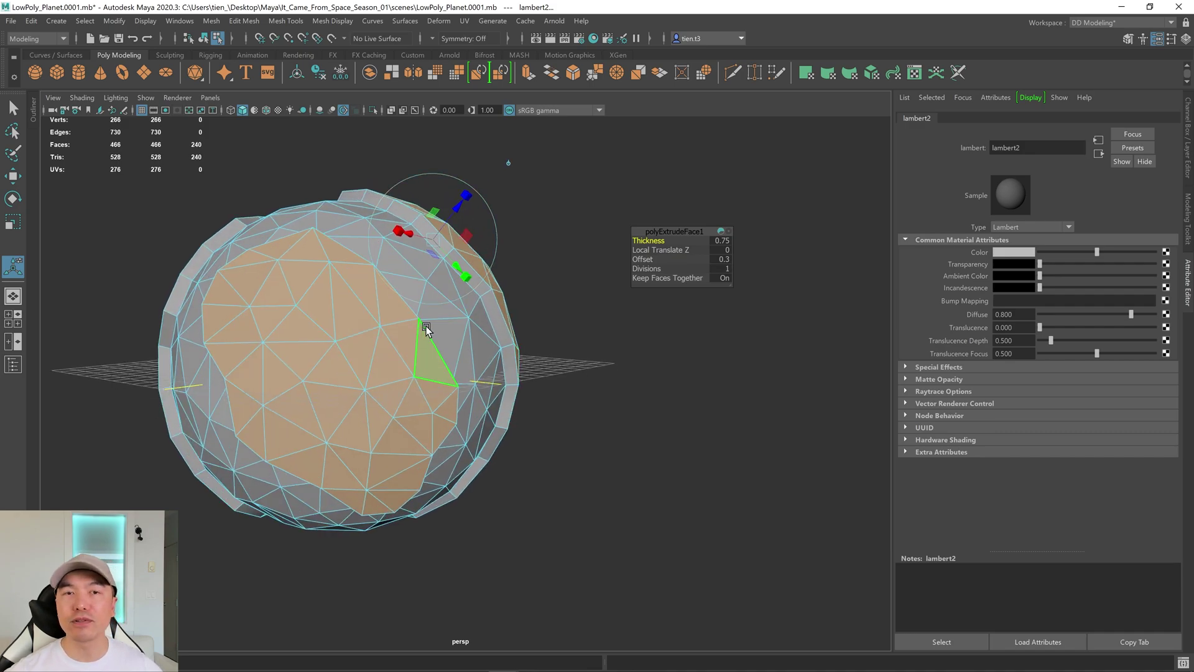
left_click(1025, 253)
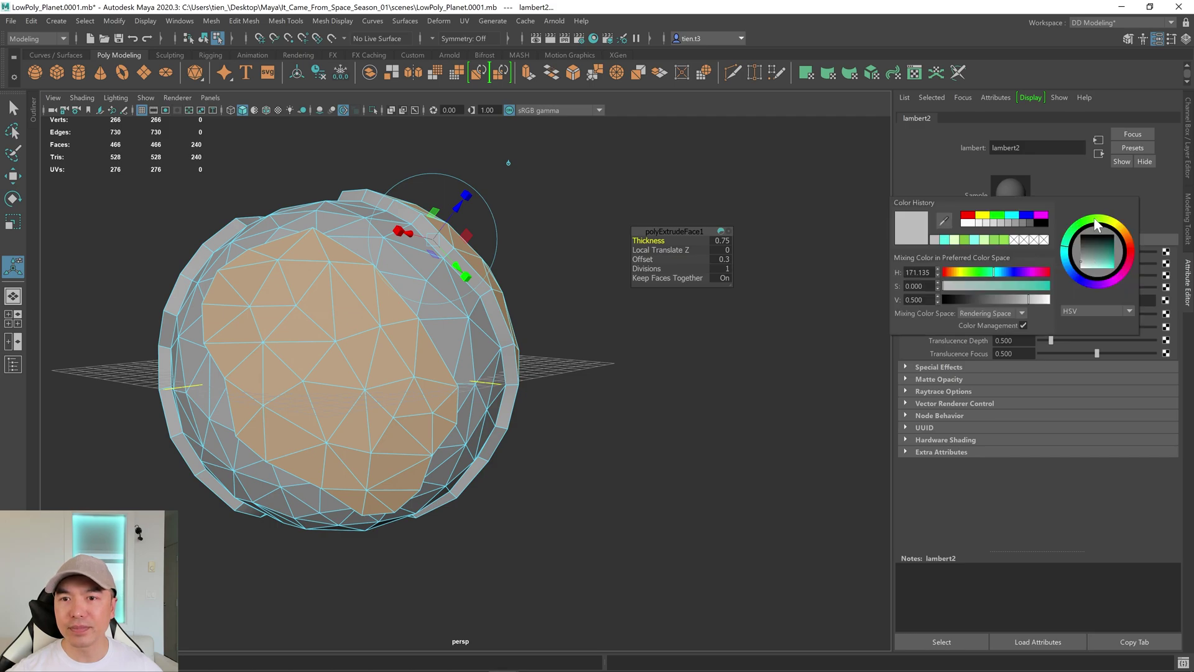
left_click_drag(1109, 266, 1112, 265)
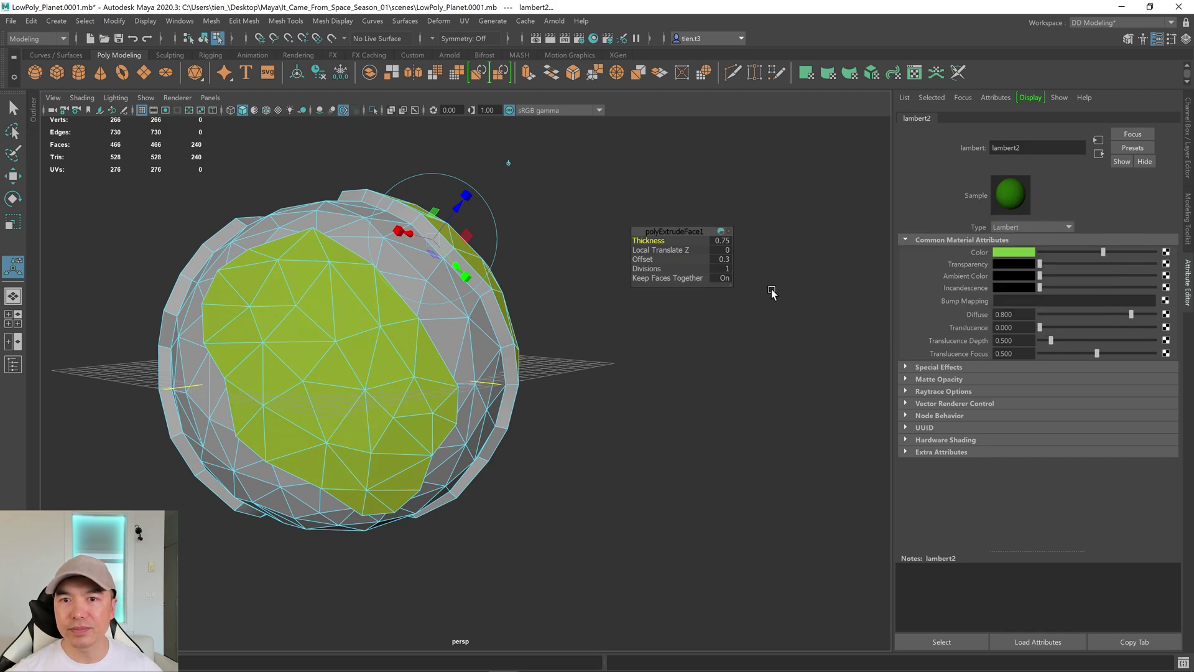
left_click(638, 403)
left_click_drag(652, 401, 488, 314, "alt")
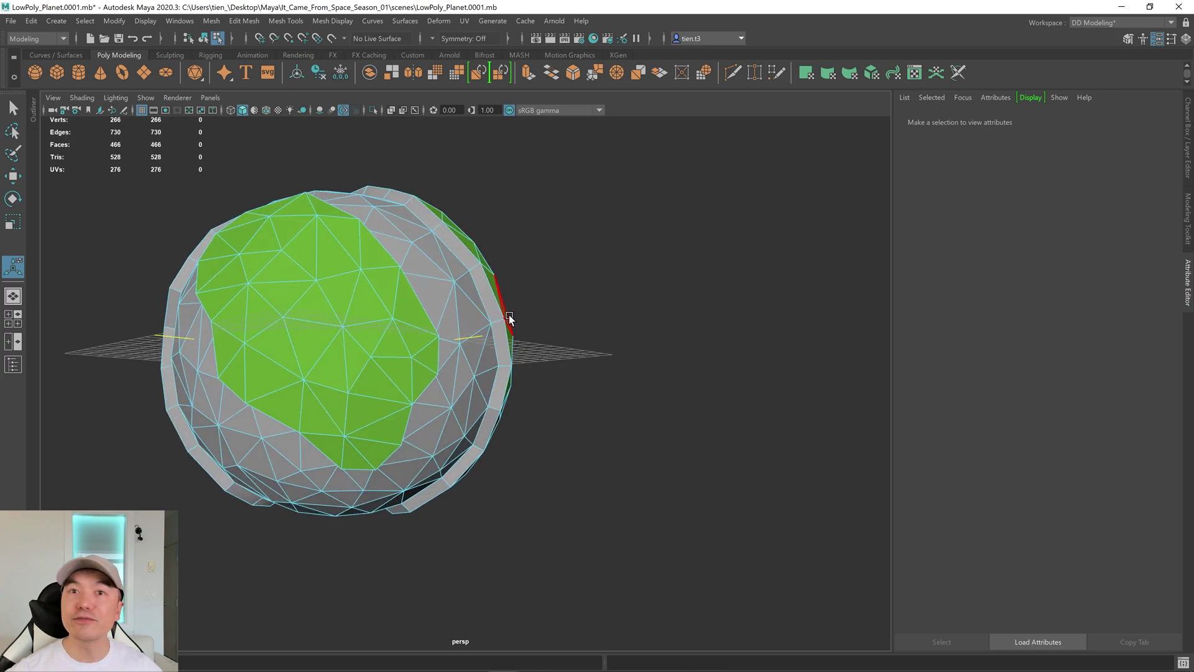
Step: Select the loops of side faces running around the raised borders of the green continents
key("q")
left_click(459, 247)
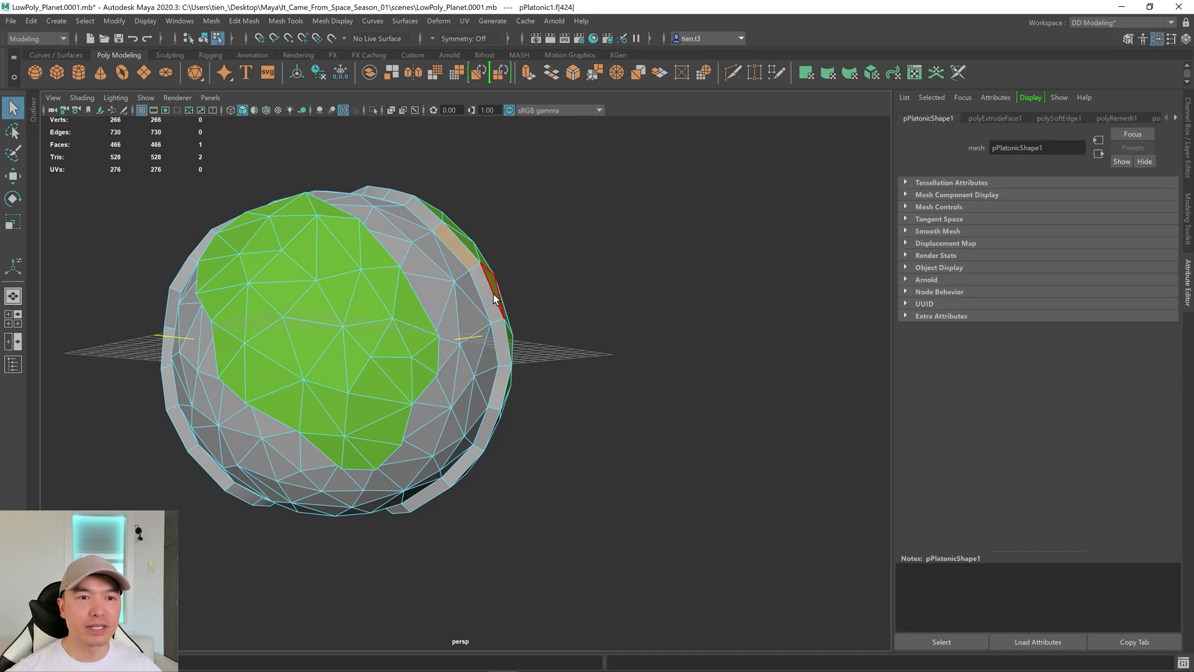
double_click(485, 294, "shift")
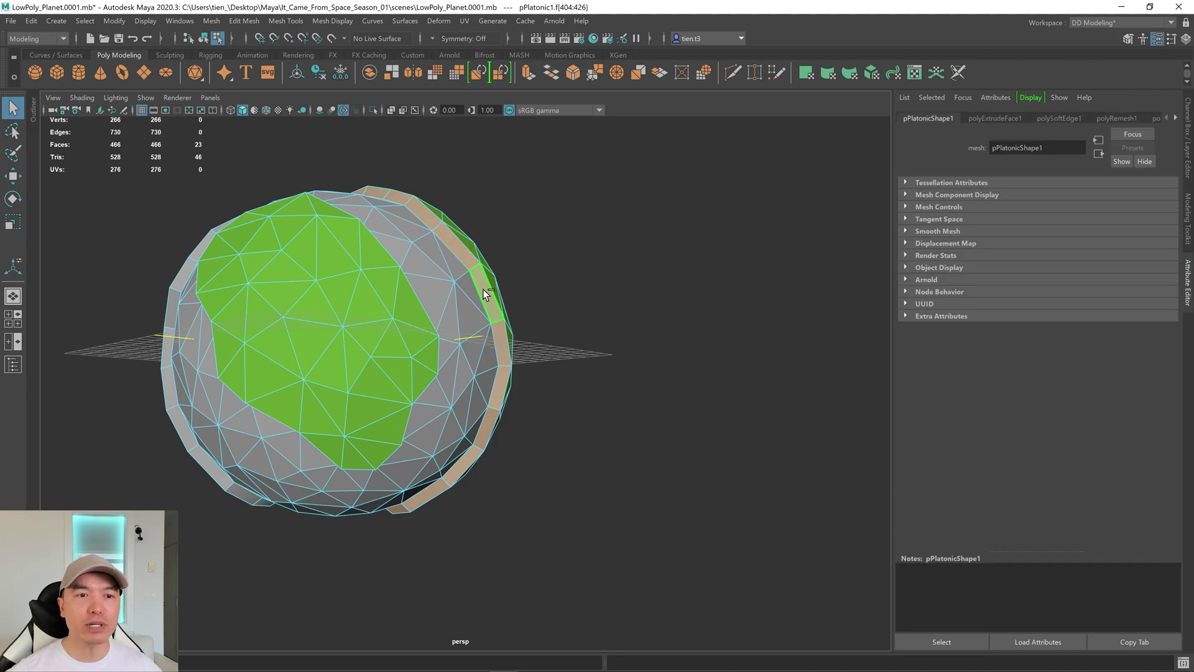
left_click_drag(602, 503, 622, 460, "alt")
scroll(687, 432, "up", 5)
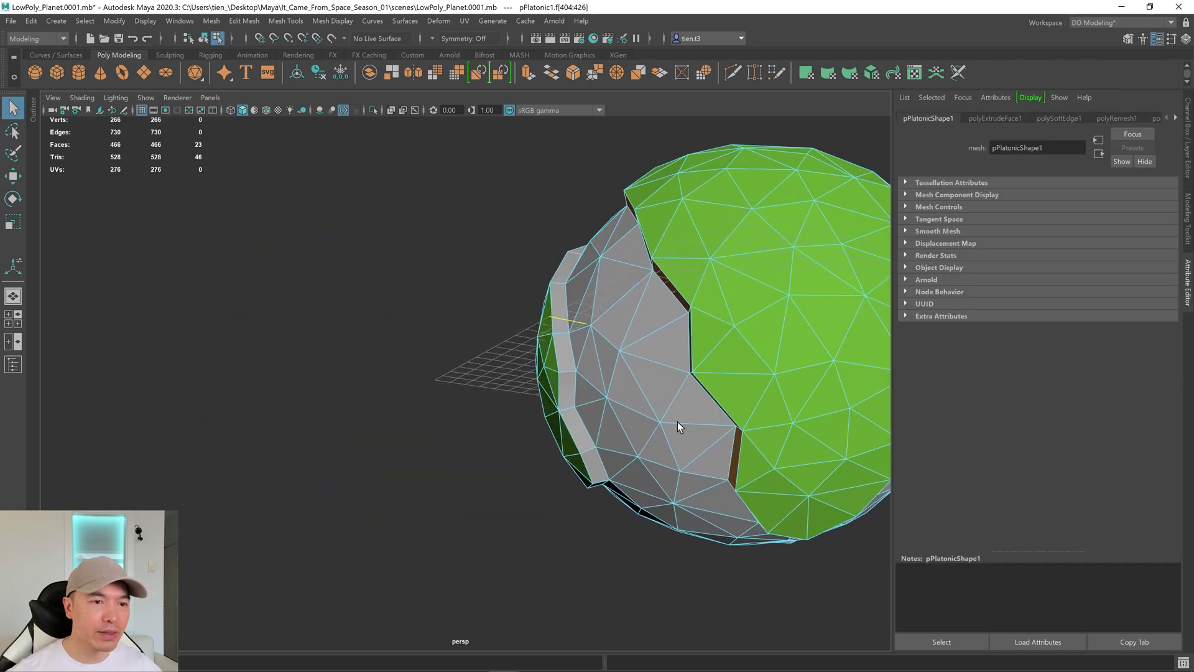
double_click(569, 388, "shift")
mouse_move(570, 388)
left_mouse_down("alt")
mouse_move(584, 323)
mouse_move(668, 401)
mouse_move(719, 394)
mouse_move(471, 454)
mouse_move(568, 389)
left_mouse_up("alt")
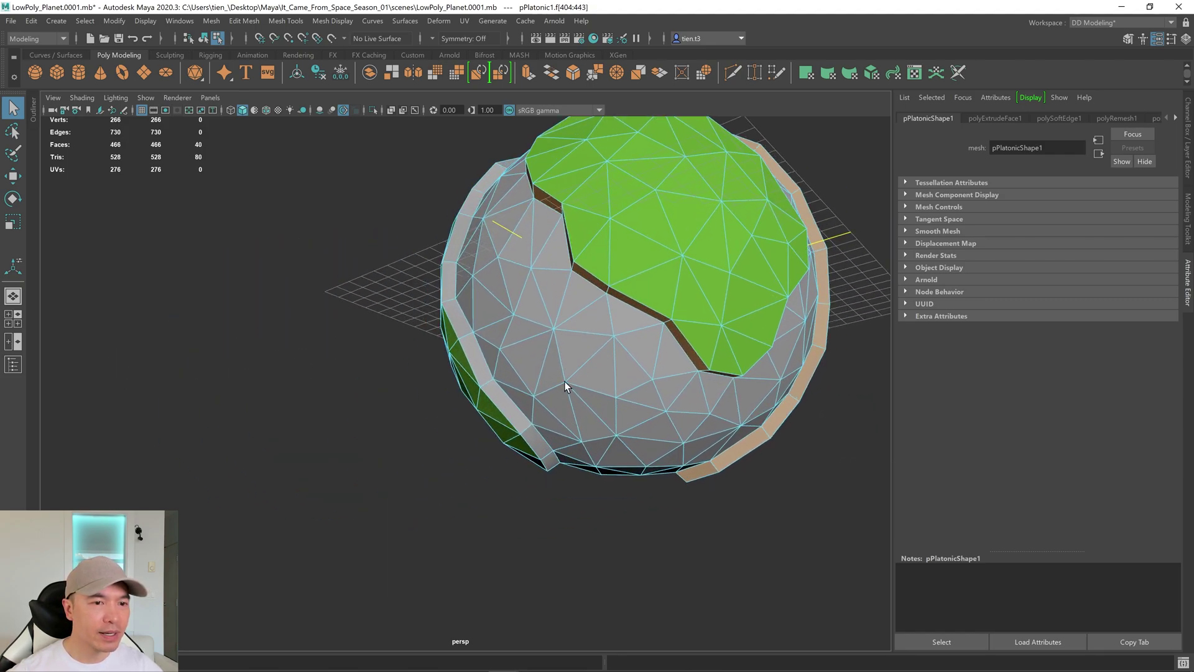
double_click(538, 445, "shift")
left_click_drag(539, 445, 639, 433, "alt")
left_click_drag(620, 458, 589, 413, "alt")
Step: Assign a new Lambert material to the selected border faces and set its colour to light green with saturation 0.598 and value 1.000
right_click_drag(619, 232, 610, 540)
left_click(494, 306)
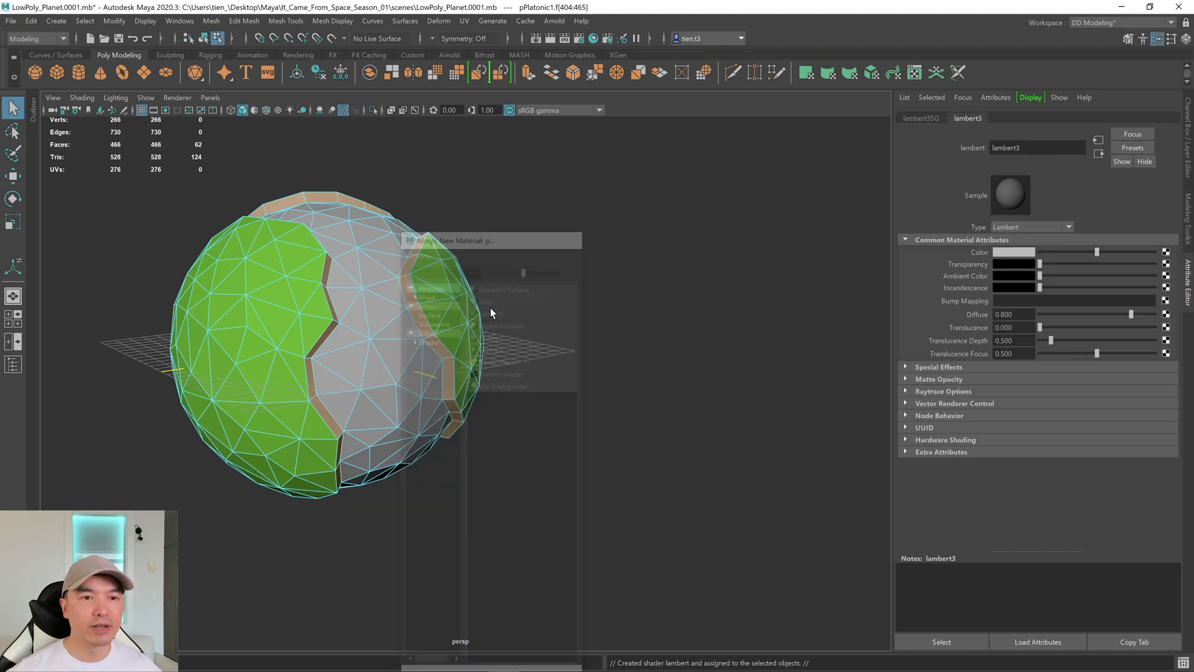
left_click(1017, 252)
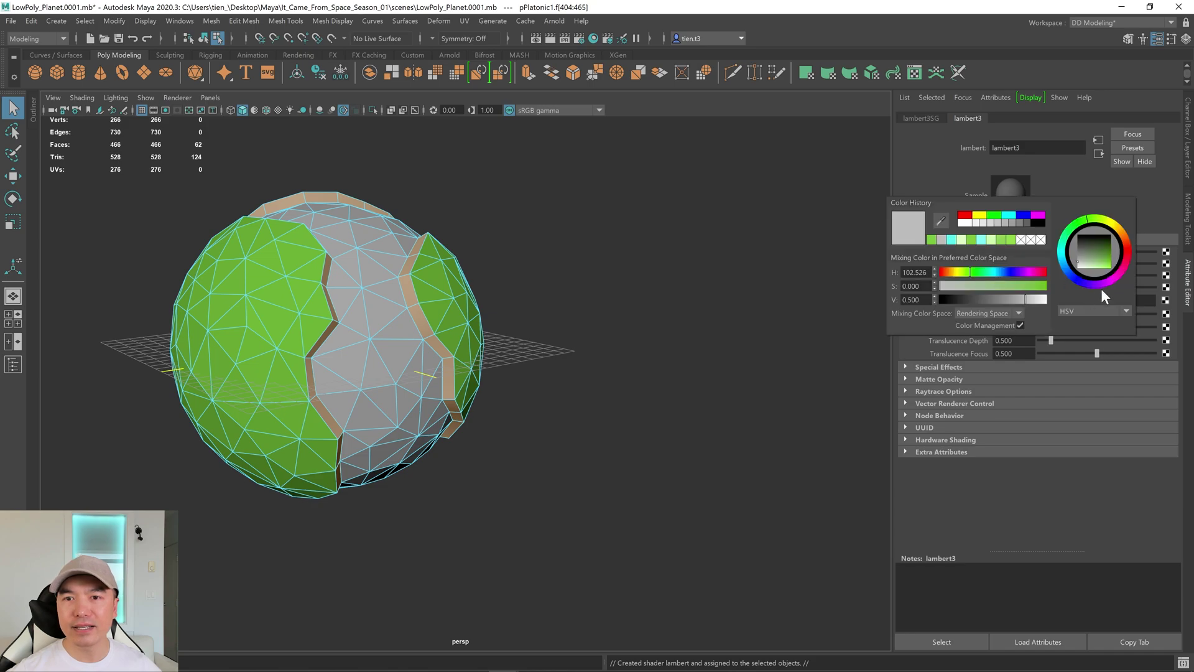
left_click_drag(1099, 278, 1100, 279)
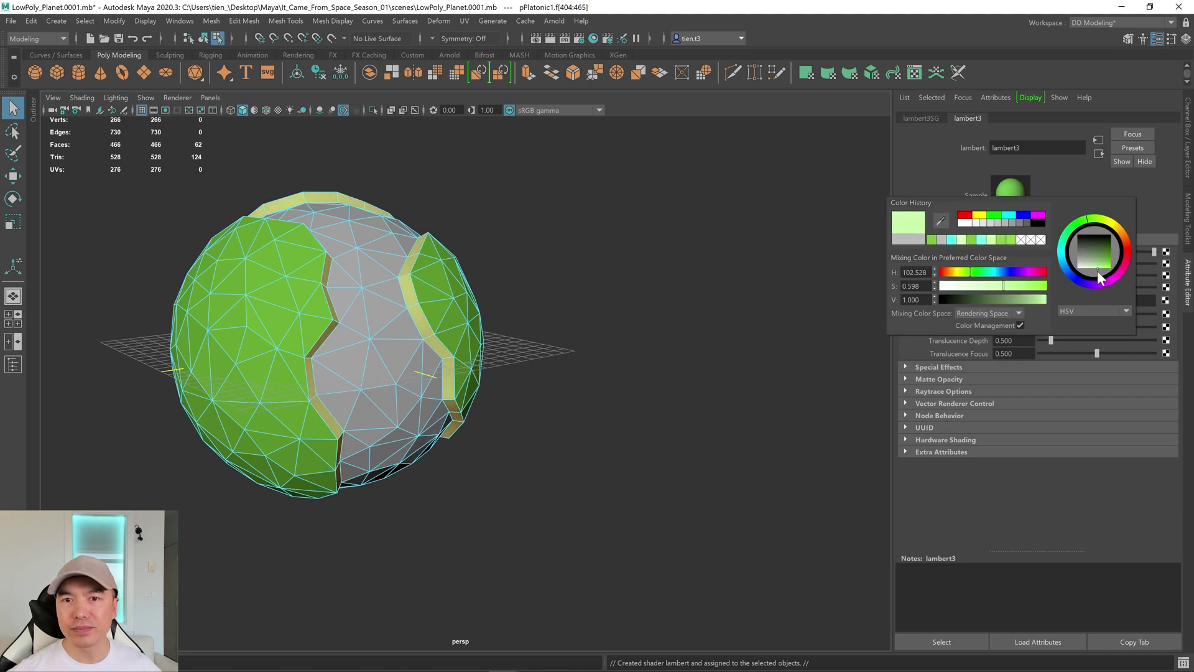
left_click(591, 338)
left_click_drag(591, 338, 579, 411, "alt")
scroll(660, 364, "up", 2)
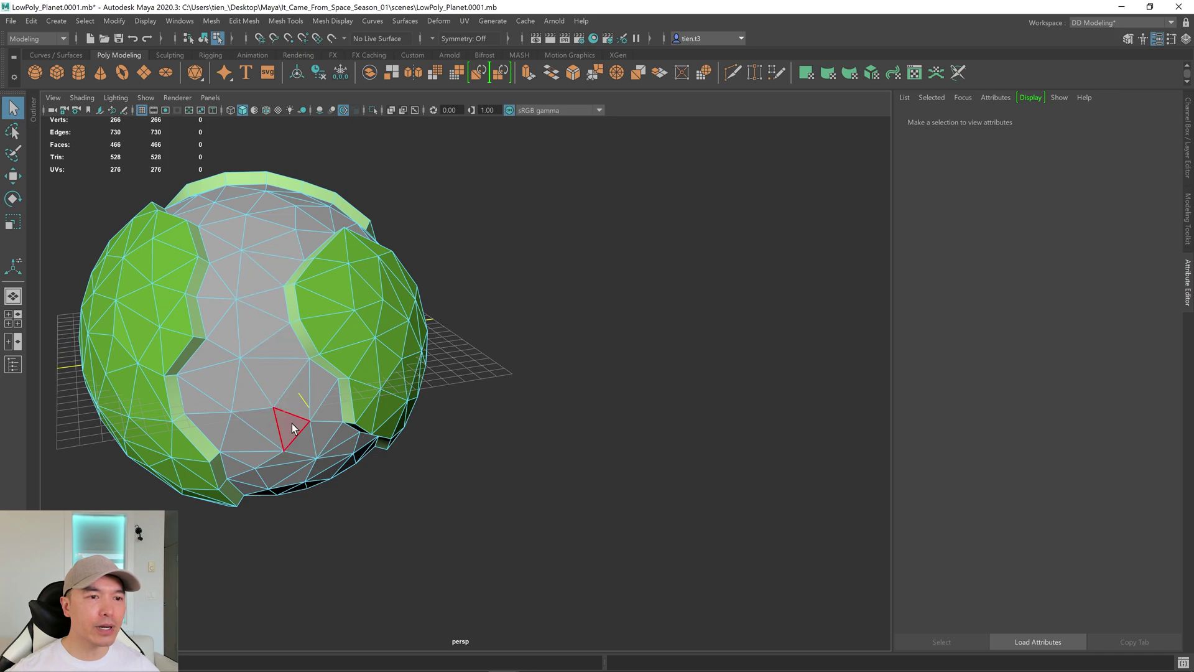
left_click_drag(279, 443, 305, 357, "alt")
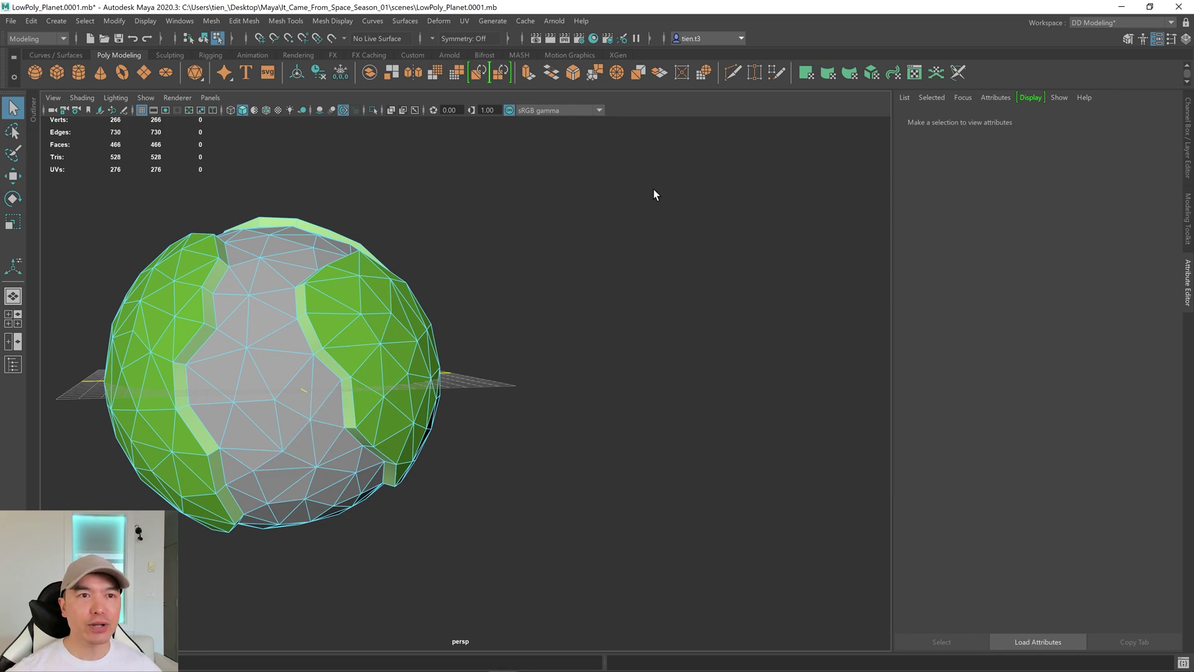
Step: Open the Hypershade and select all the faces that still use the lambert1 material
left_click(594, 38)
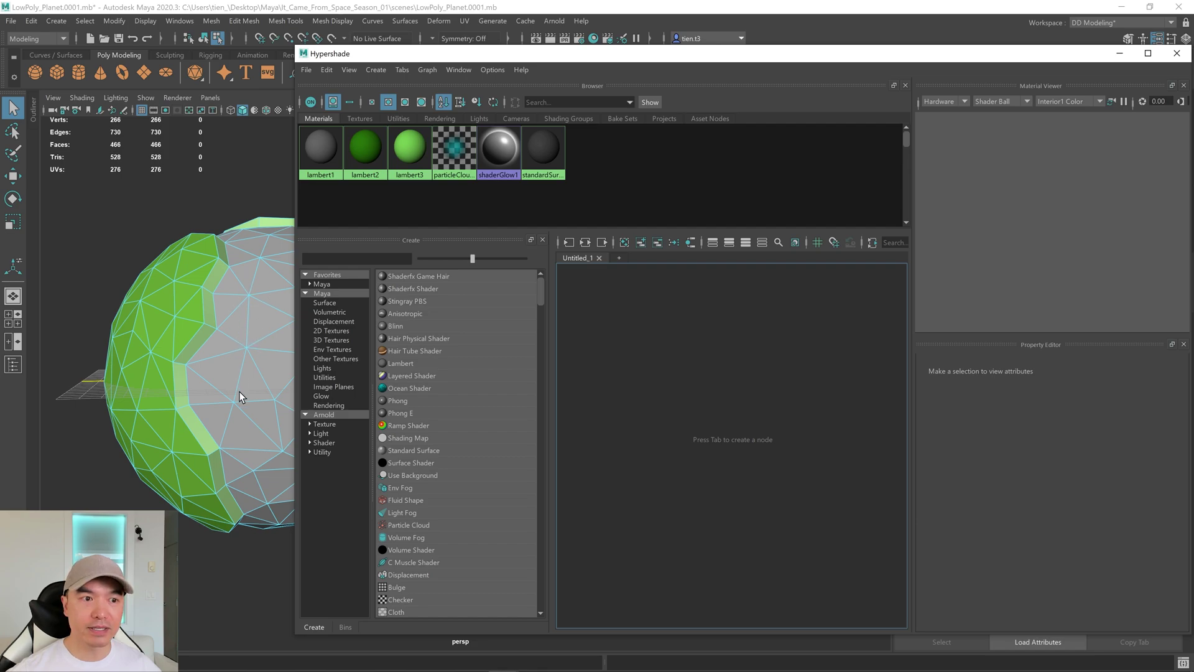
right_click(321, 148)
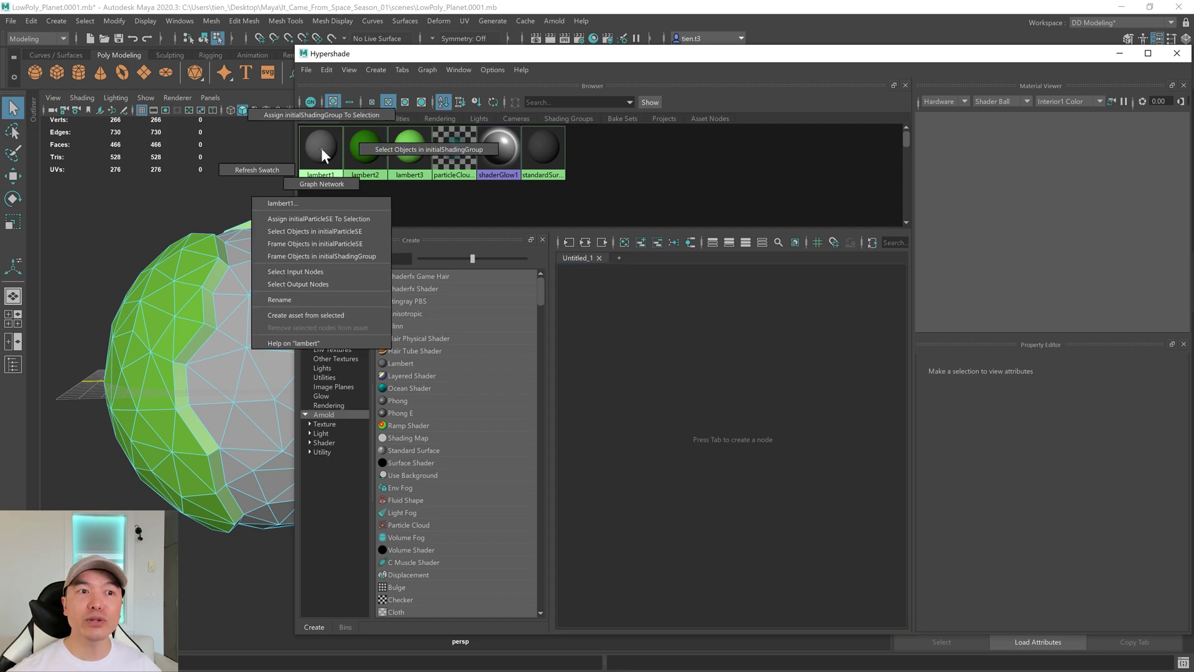
left_click(383, 150)
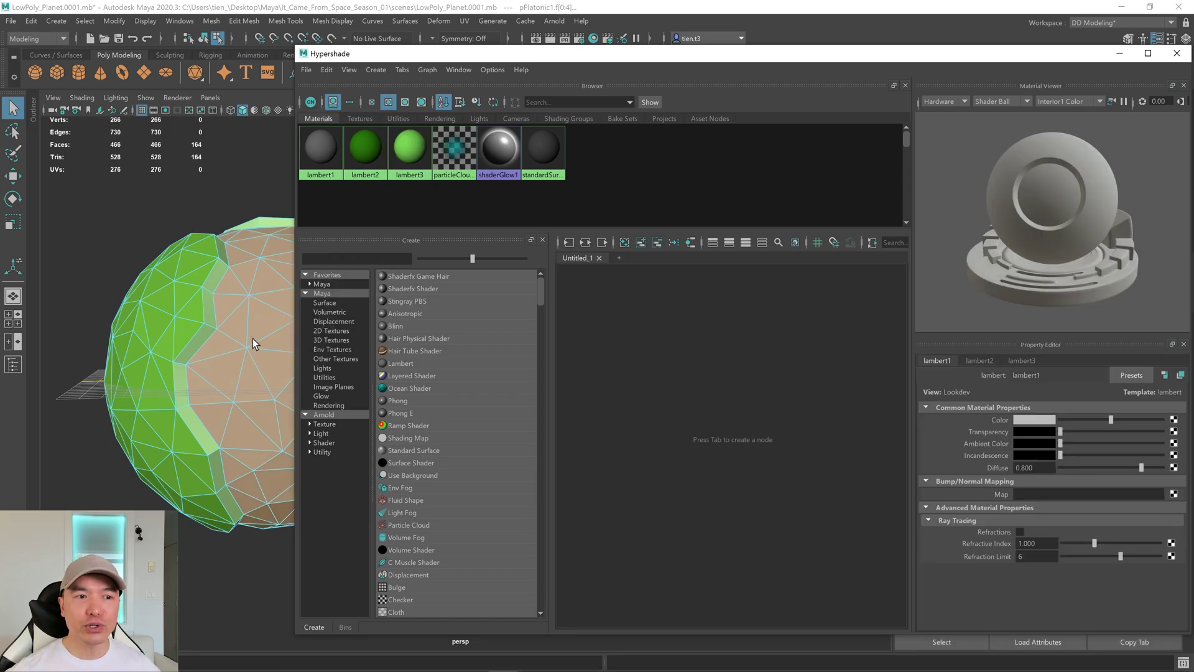
Step: Assign a new Lambert to the selected ocean faces, colour it turquoise with hue 163.974, saturation 0.785 and value 1.000, and close the Hypershade
right_click(262, 296)
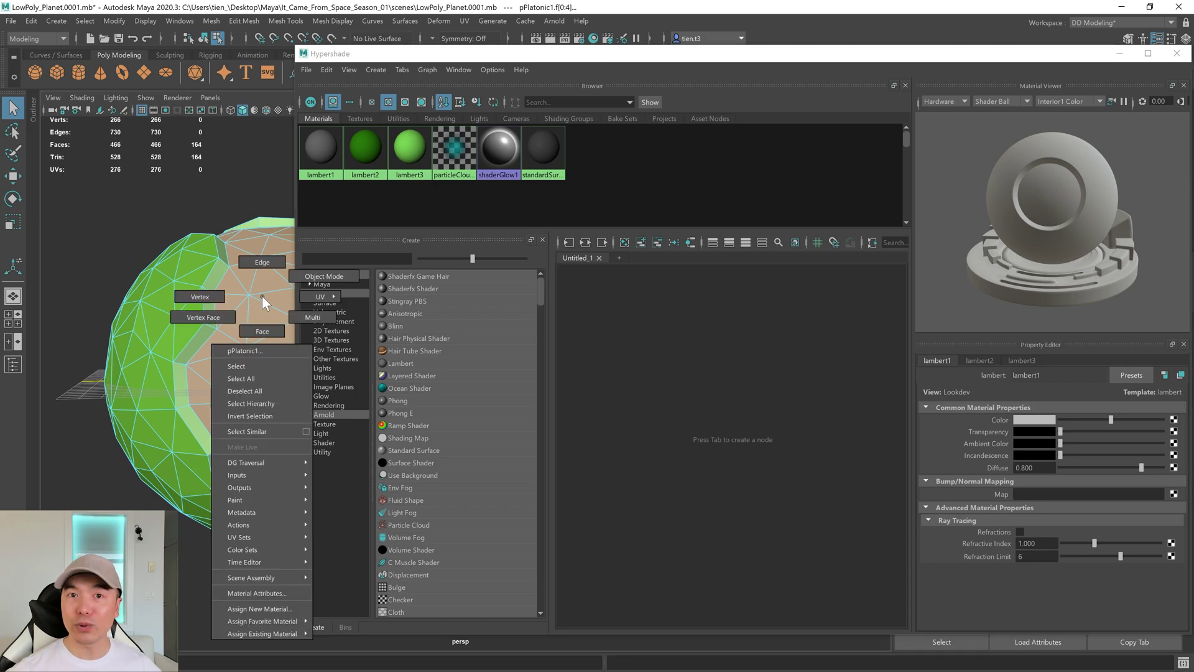
left_click(259, 608)
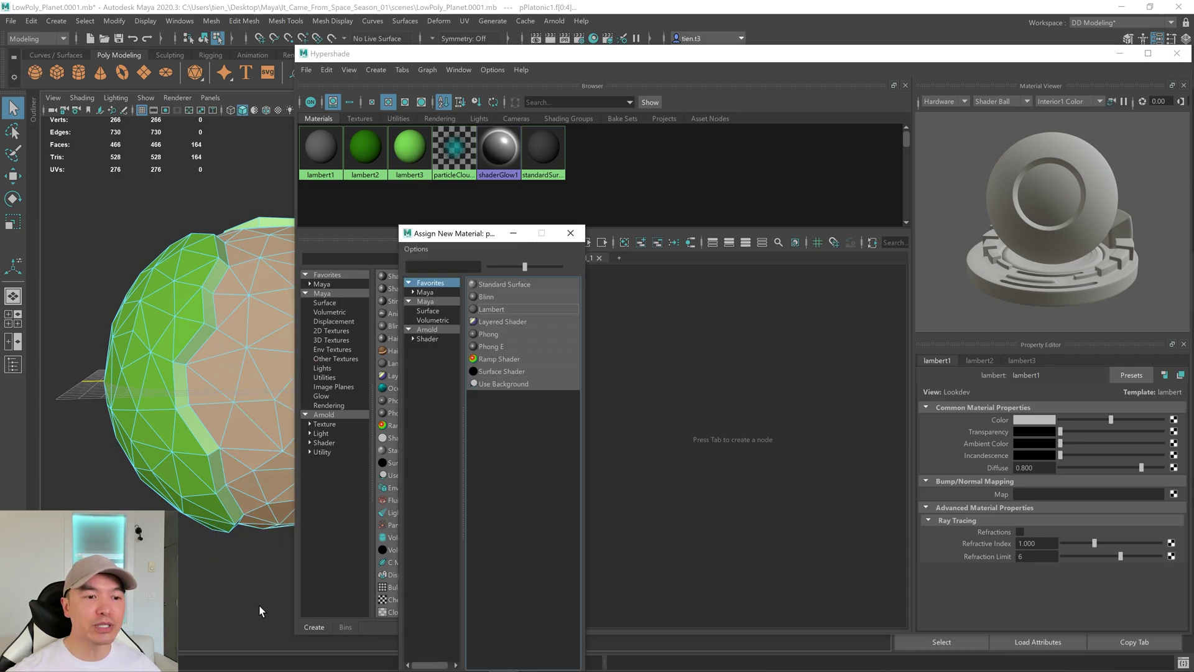
left_click(506, 308)
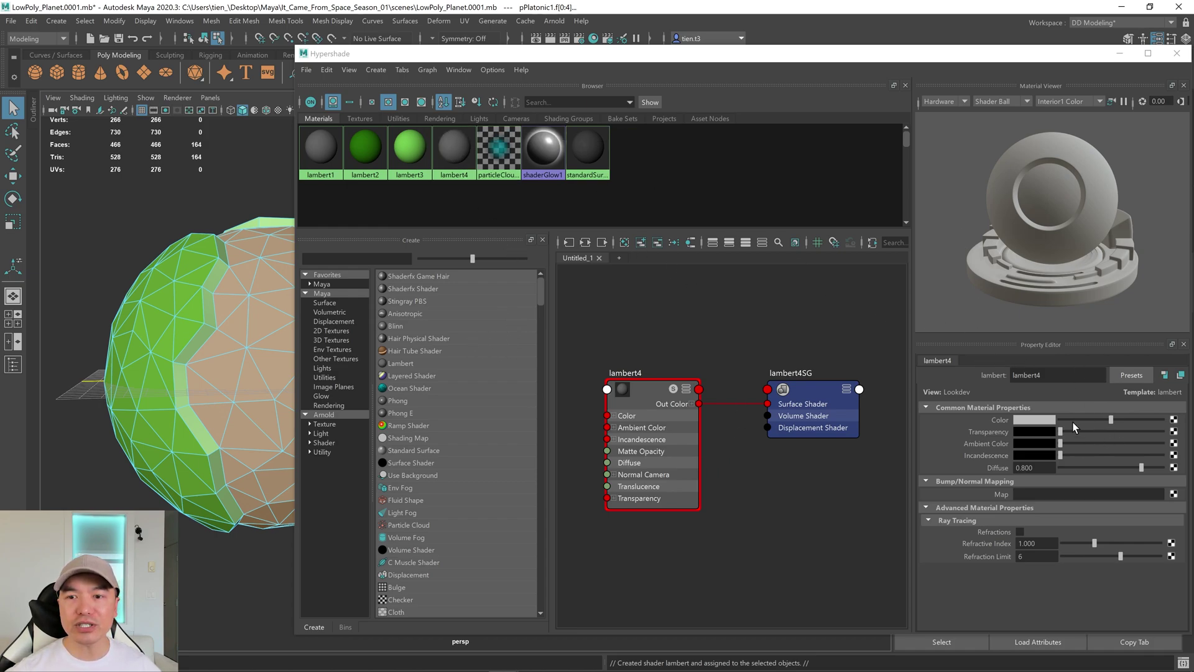
left_click(1038, 420)
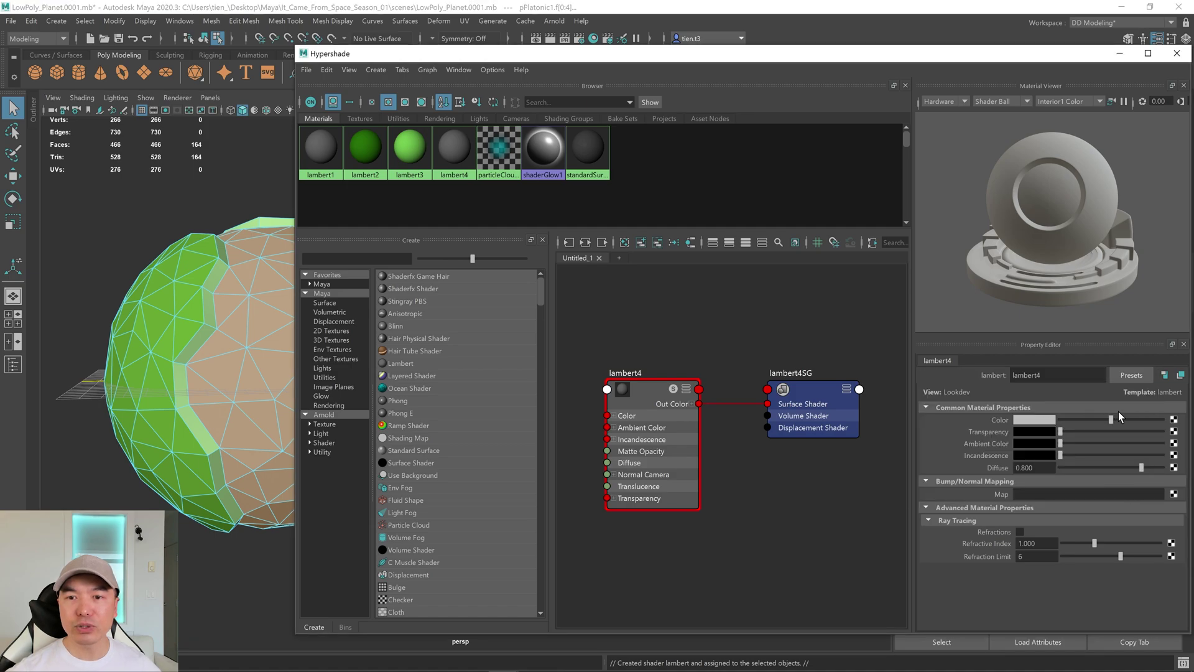
left_click(1045, 420)
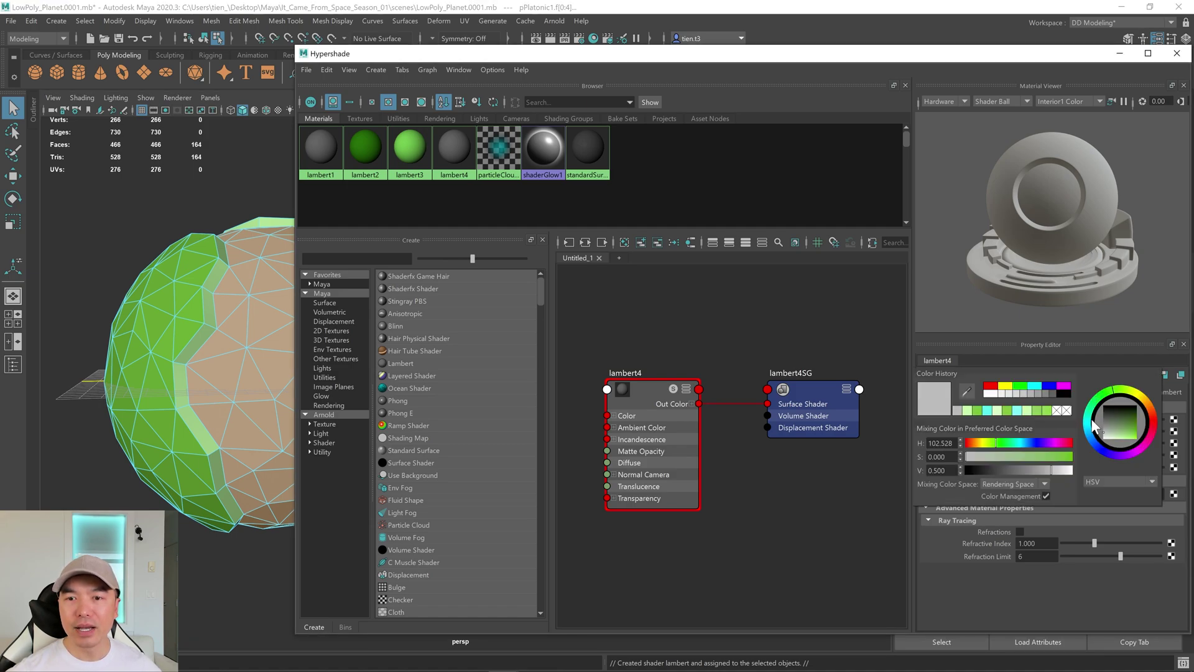
left_click_drag(1128, 435, 1133, 447)
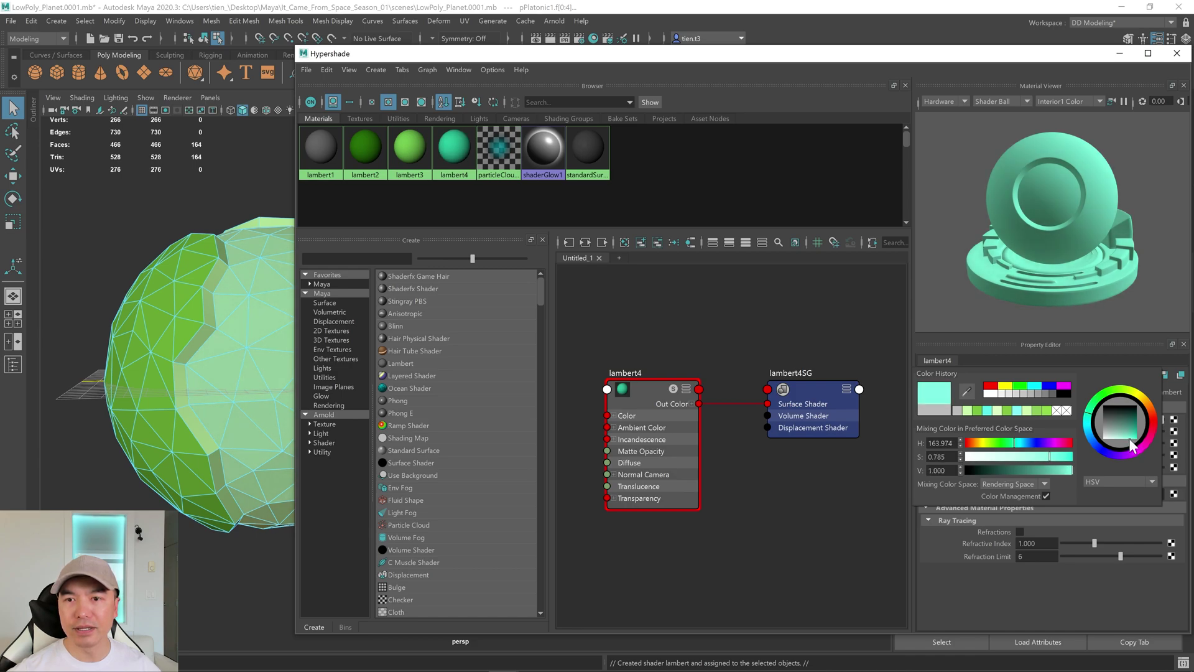
left_click(1176, 54)
left_click(568, 330)
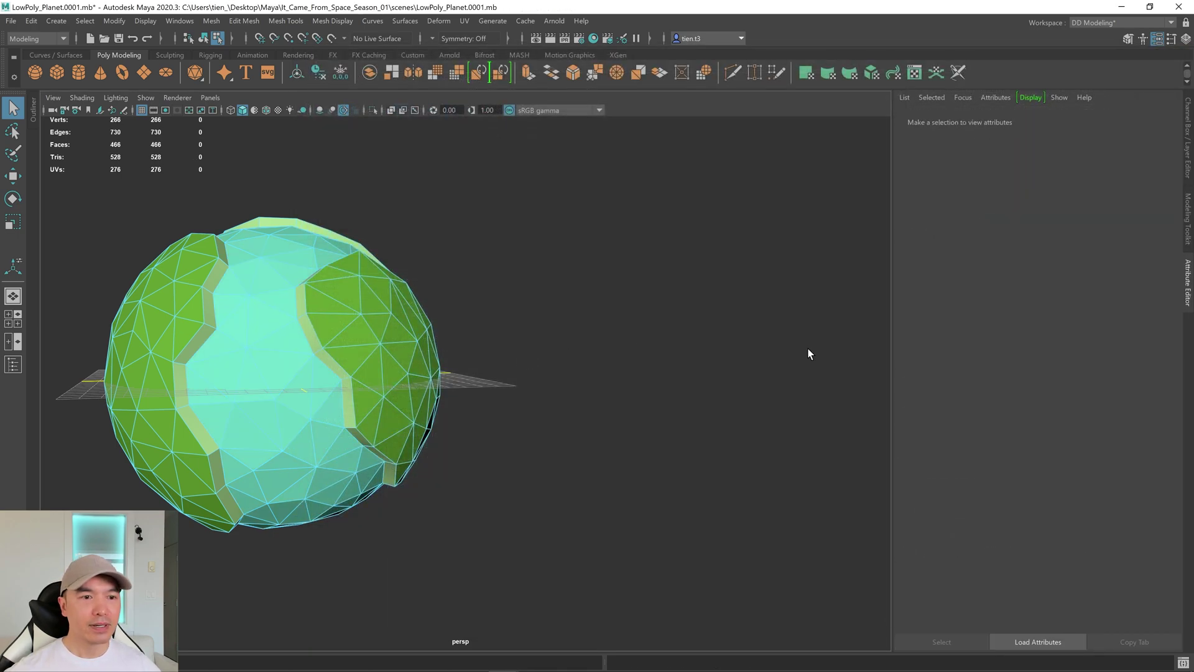
Step: Hide the Attribute Editor, return the planet to object mode and deselect it
left_click(1188, 290)
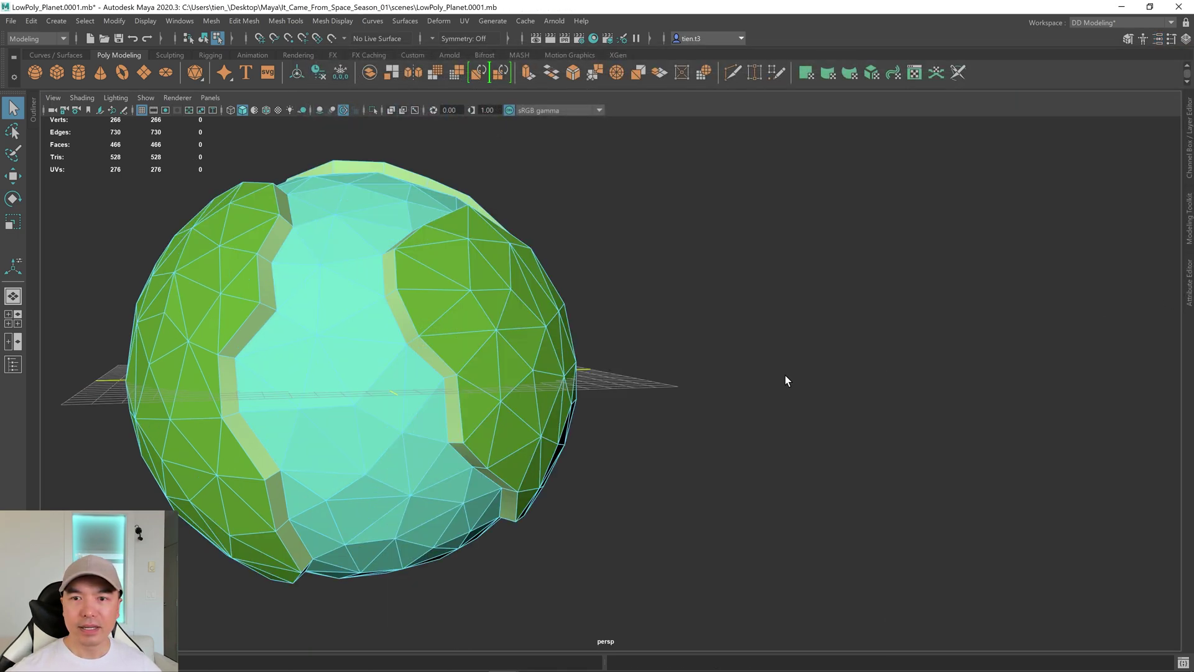
scroll(715, 383, "down", 3)
scroll(578, 348, "up", 3)
right_click_drag(510, 309, 533, 234)
left_click(622, 255)
left_click_drag(707, 259, 568, 365, "alt")
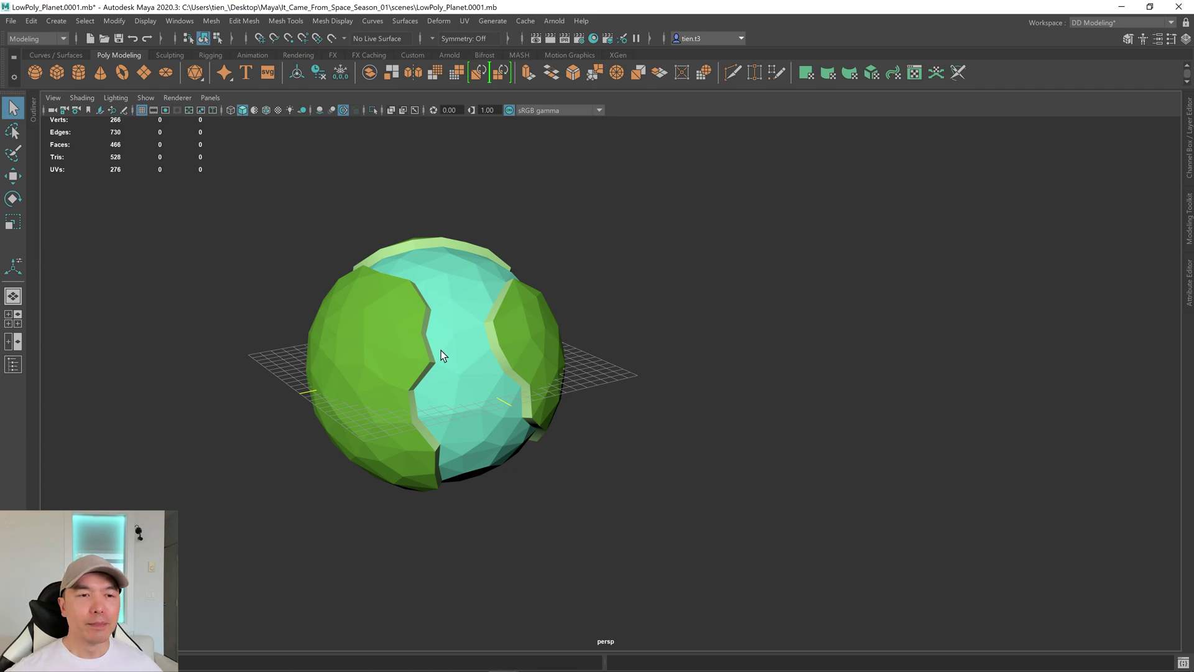
Step: Switch the planet to vertex mode and move one vertex on a green continent's raised border slightly
left_click_drag(463, 368, 465, 364, "alt")
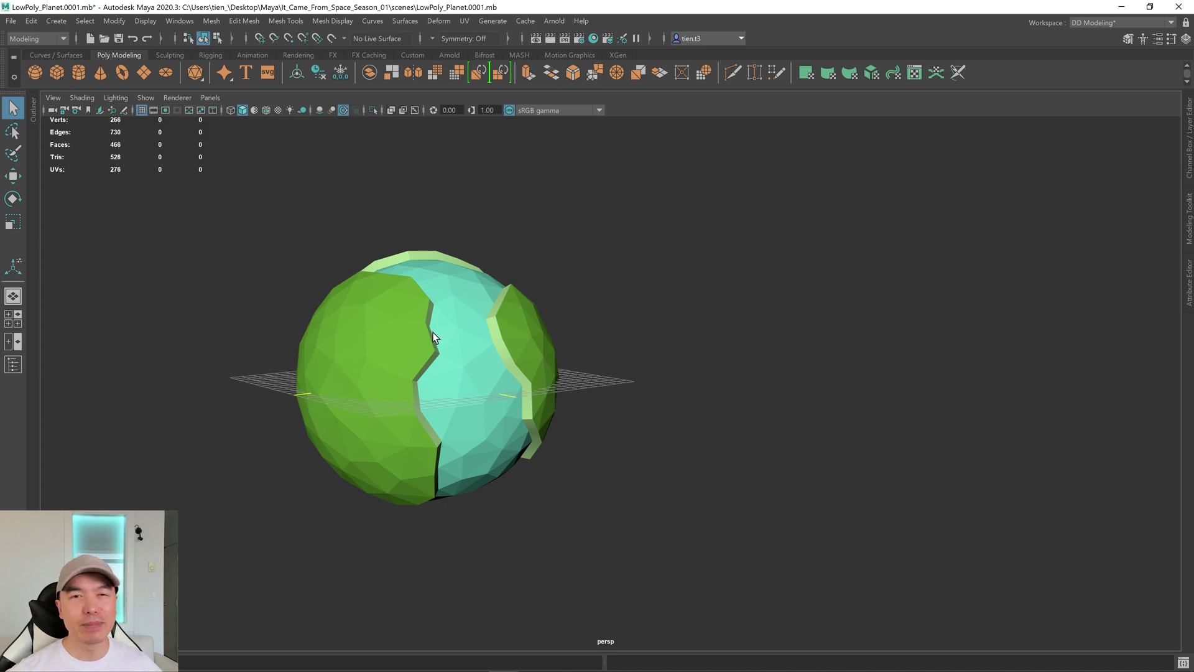
left_click_drag(449, 319, 596, 342, "alt")
mouse_move(521, 321)
left_mouse_down("alt")
mouse_move(510, 330)
mouse_move(520, 315)
left_mouse_up("alt")
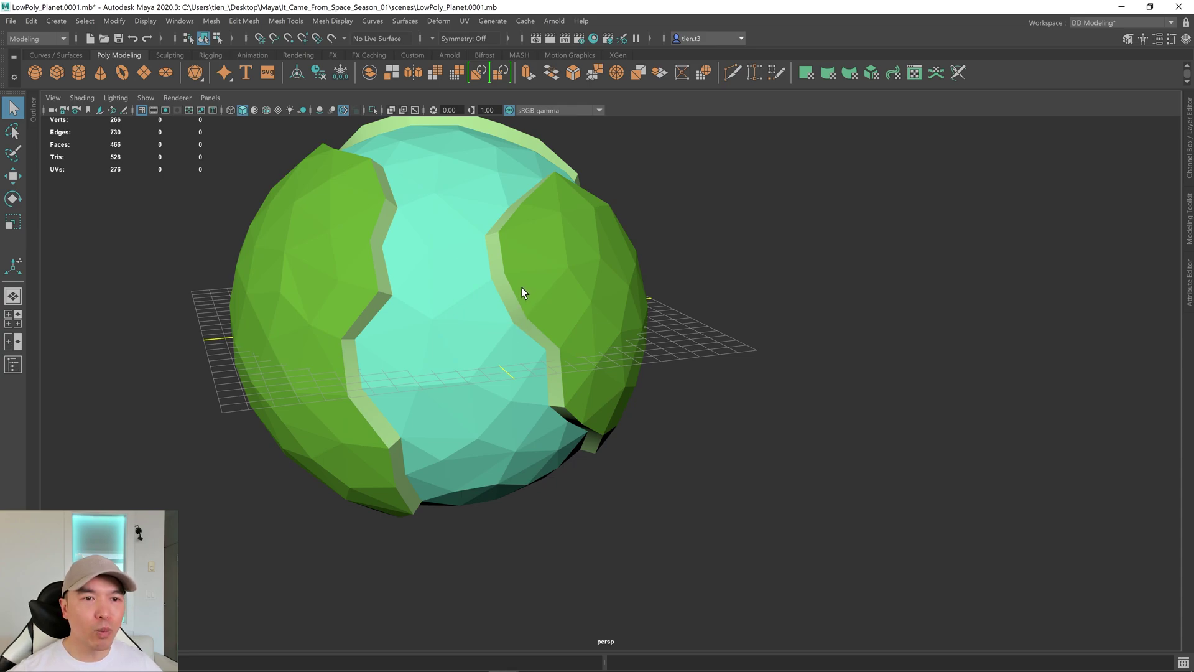
left_click_drag(539, 325, 549, 311, "alt")
right_click_drag(549, 312, 458, 309, "alt")
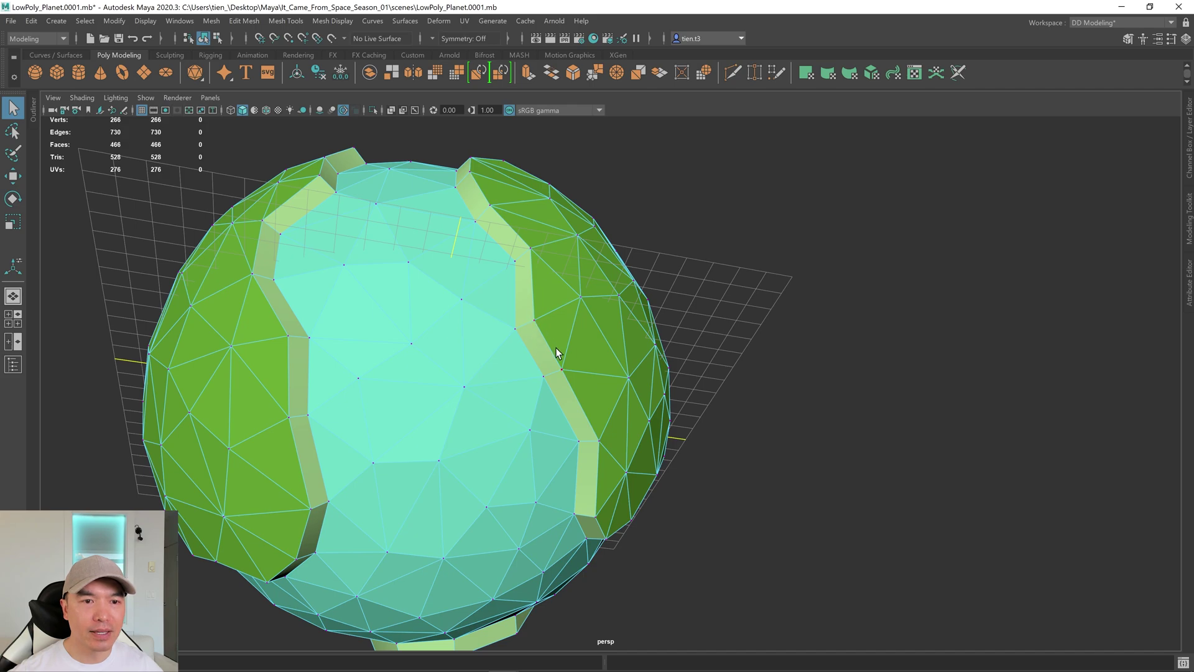
left_click_drag(585, 409, 446, 231, "alt")
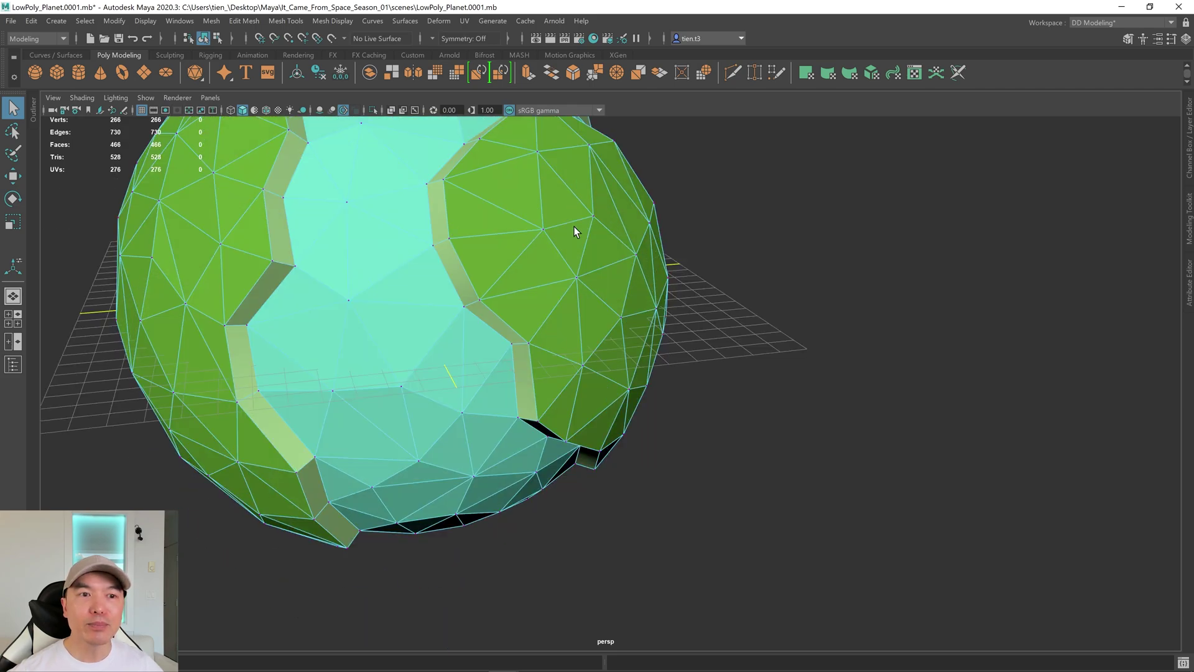
right_click_drag(573, 226, 564, 279, "alt")
mouse_move(564, 279)
left_mouse_down("alt")
mouse_move(506, 288)
mouse_move(558, 274)
mouse_move(524, 293)
mouse_move(543, 286)
left_mouse_up("alt")
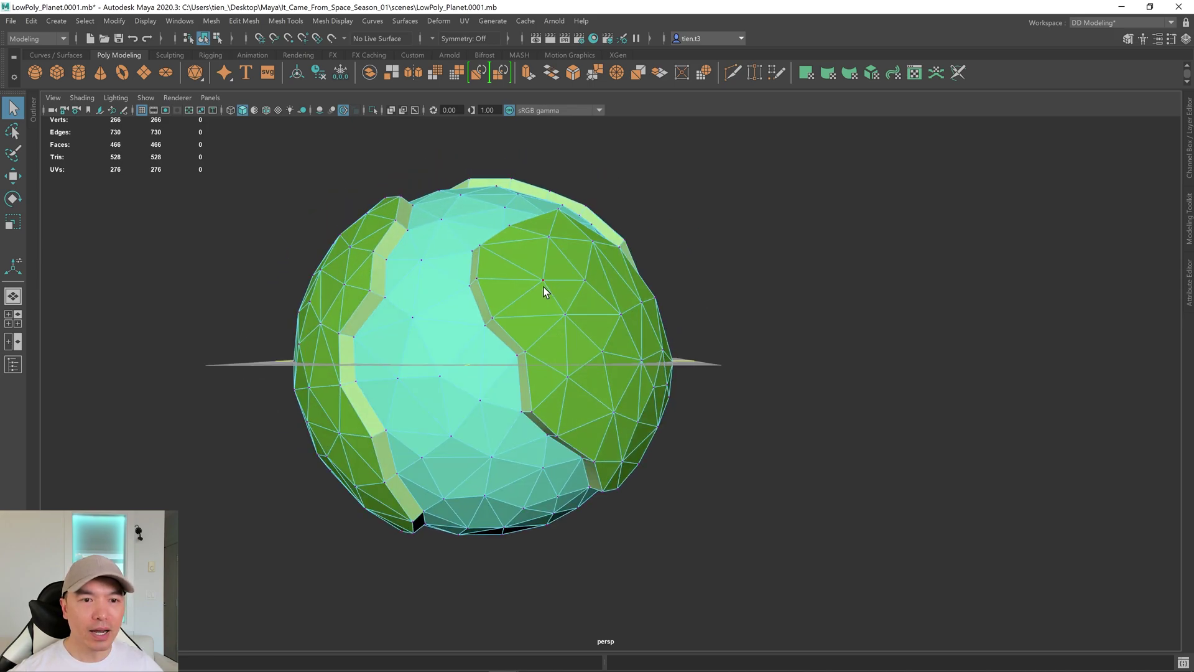
scroll(541, 287, "up", 3)
left_click(400, 266)
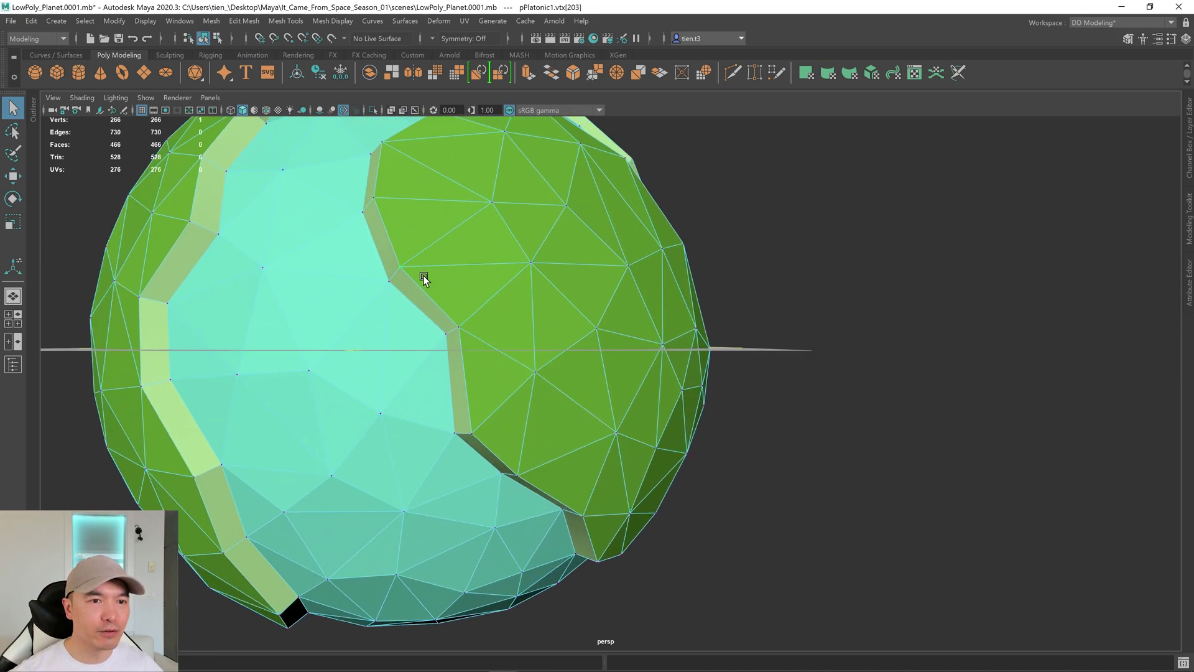
key("w")
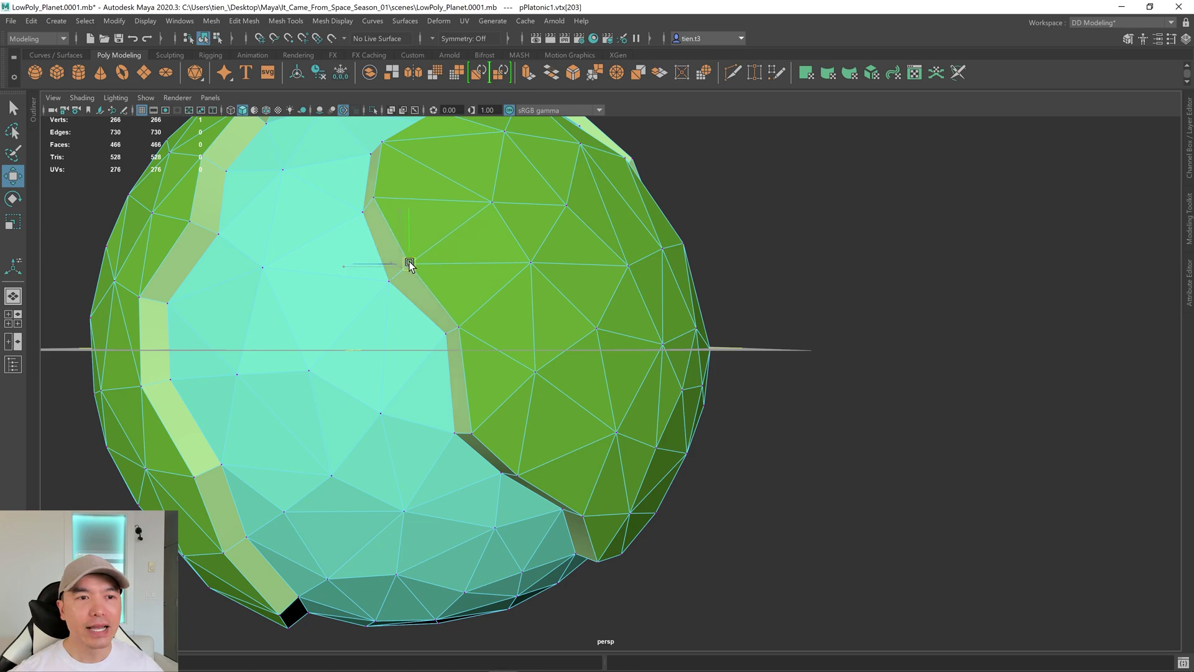
left_click_drag(413, 261, 426, 276, "alt")
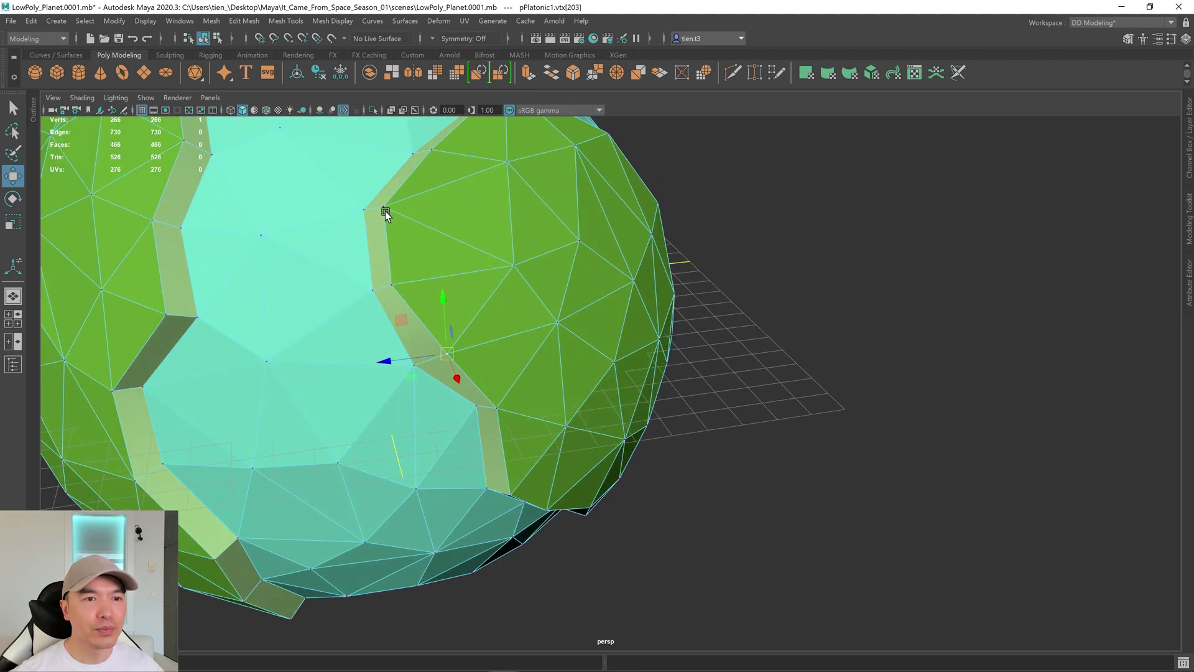
Step: Adjust further vertices along the continents' raised borders to refine the coastlines, and return to object mode with nothing selected
left_click(383, 208)
scroll(468, 218, "down", 3)
left_click_drag(607, 323, 488, 285, "alt")
scroll(582, 307, "down", 2)
scroll(582, 308, "down", 2)
scroll(591, 303, "up", 3)
left_click(640, 267)
scroll(585, 308, "up", 3)
scroll(629, 343, "down", 2)
scroll(522, 326, "down", 3)
scroll(523, 325, "up", 4)
scroll(488, 285, "up", 3)
left_click(512, 273)
scroll(512, 273, "down", 4)
scroll(498, 315, "up", 4)
left_click_drag(426, 330, 624, 325, "alt")
left_click(477, 301)
scroll(477, 302, "down", 4)
scroll(623, 325, "up", 4)
left_click(610, 382)
scroll(610, 382, "down", 4)
key("q")
left_click_drag(688, 370, 498, 274, "alt")
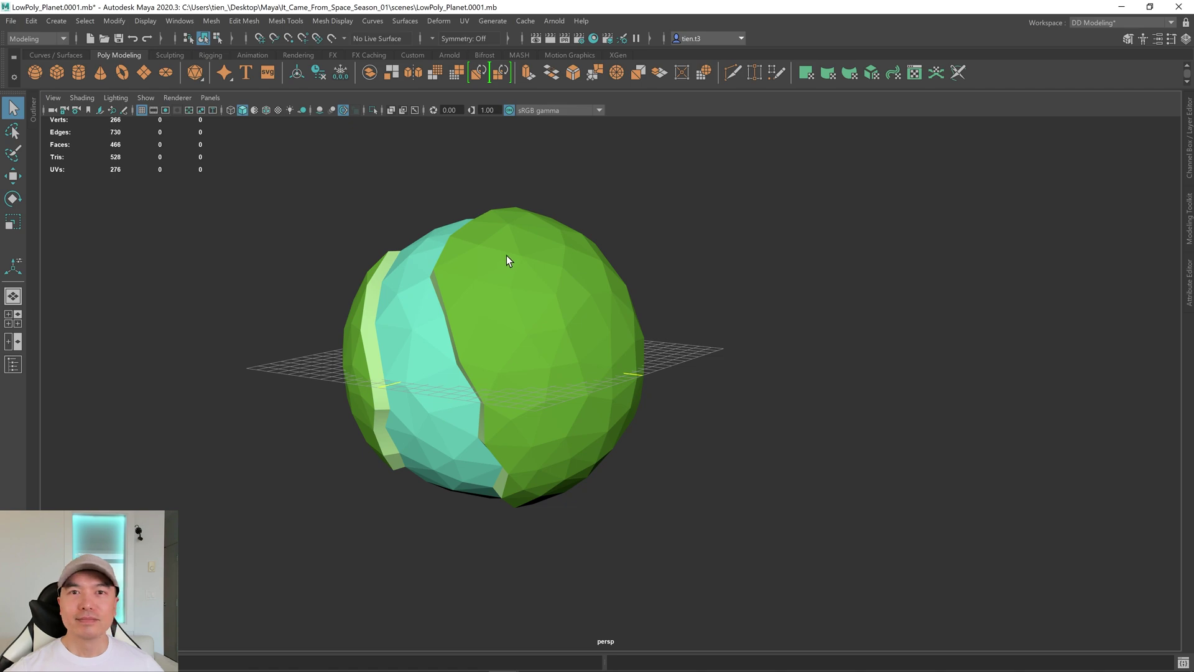
Step: Review the coloured planet from several sides and select the whole planet mesh
left_click_drag(458, 298, 494, 307, "alt")
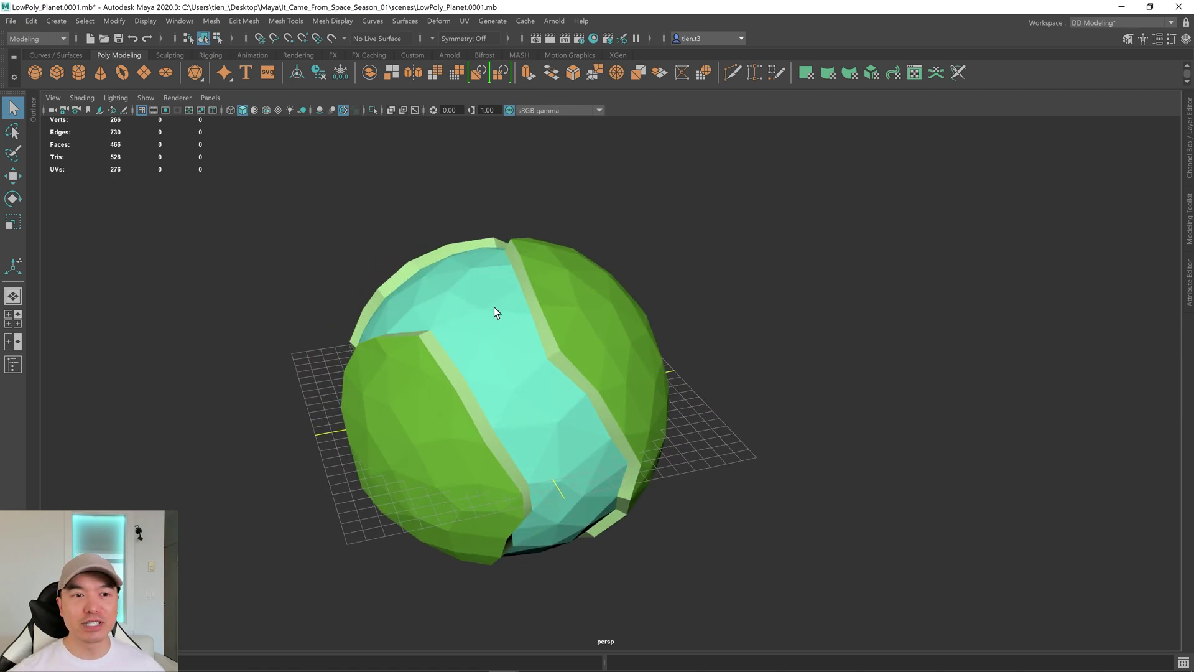
right_click_drag(536, 330, 595, 309, "alt")
left_click_drag(621, 298, 509, 319, "alt")
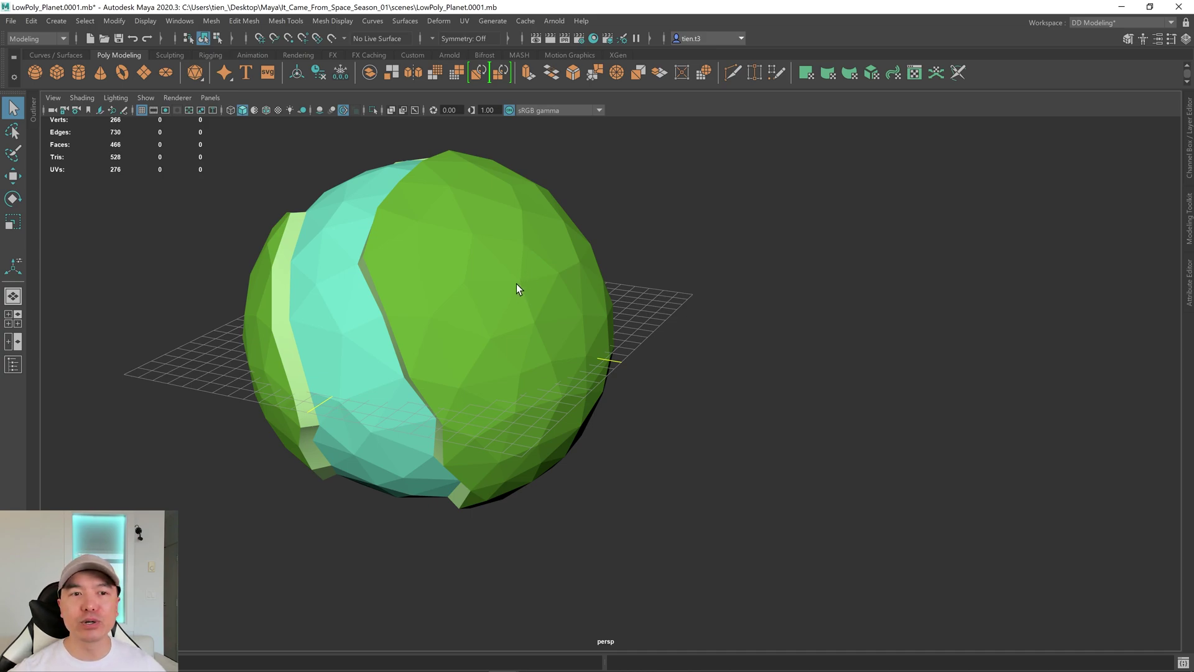
left_click_drag(516, 283, 509, 293, "alt")
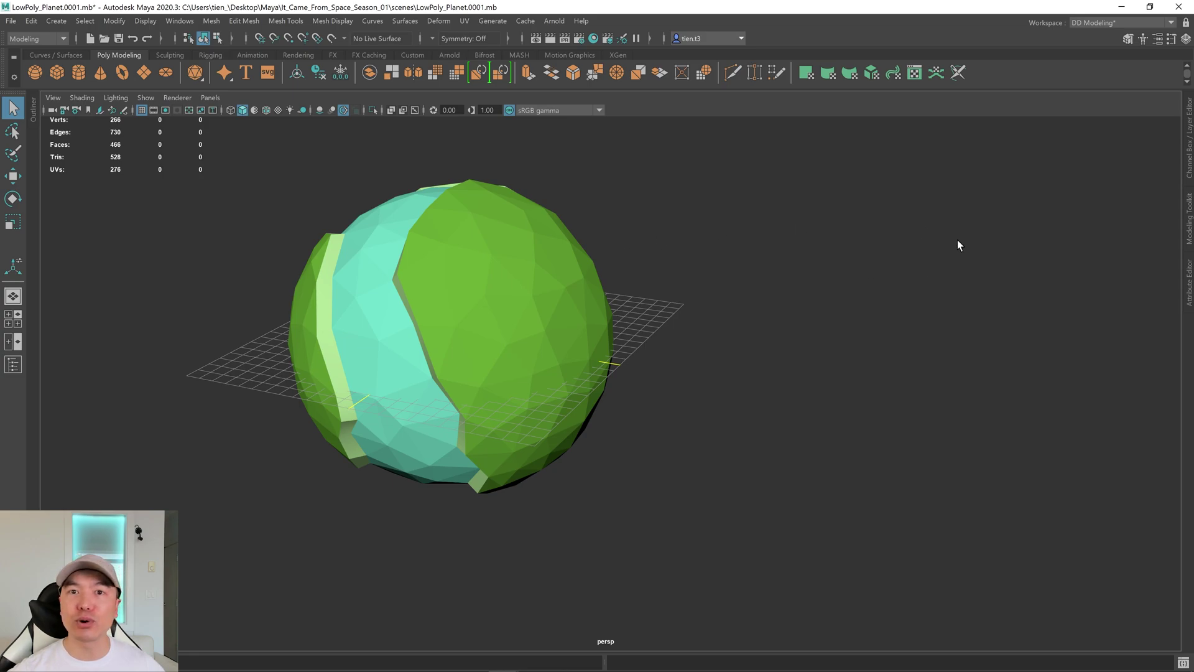
left_click_drag(1050, 259, 852, 283, "alt")
left_click_drag(425, 335, 534, 334, "alt")
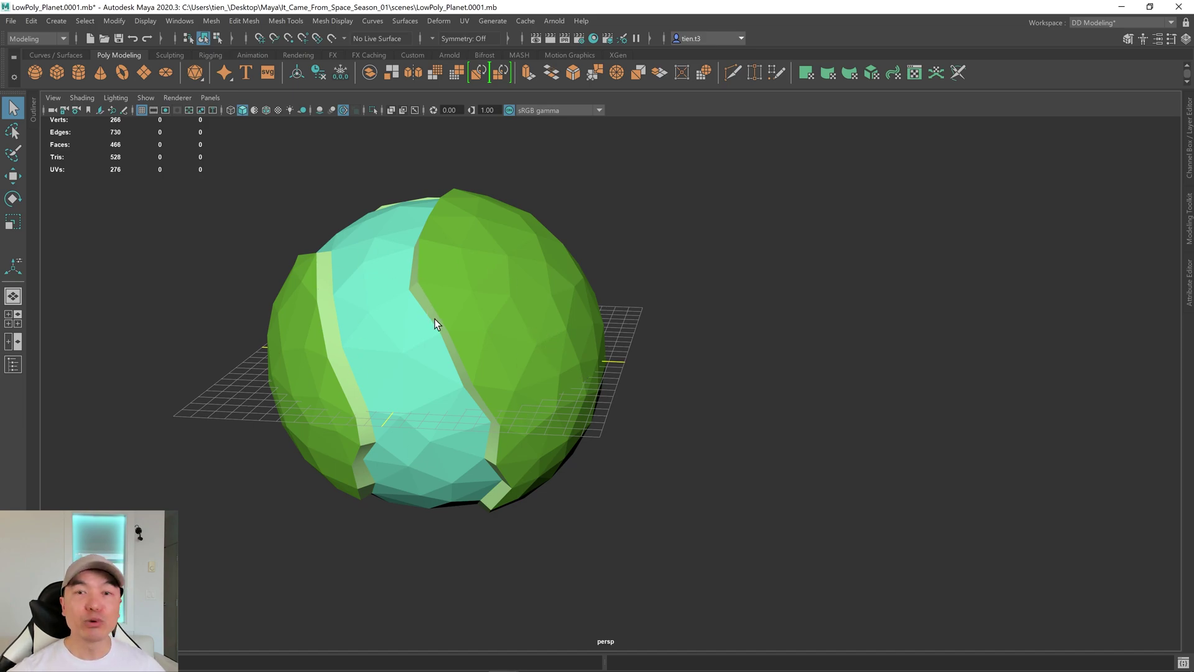
left_click(472, 323)
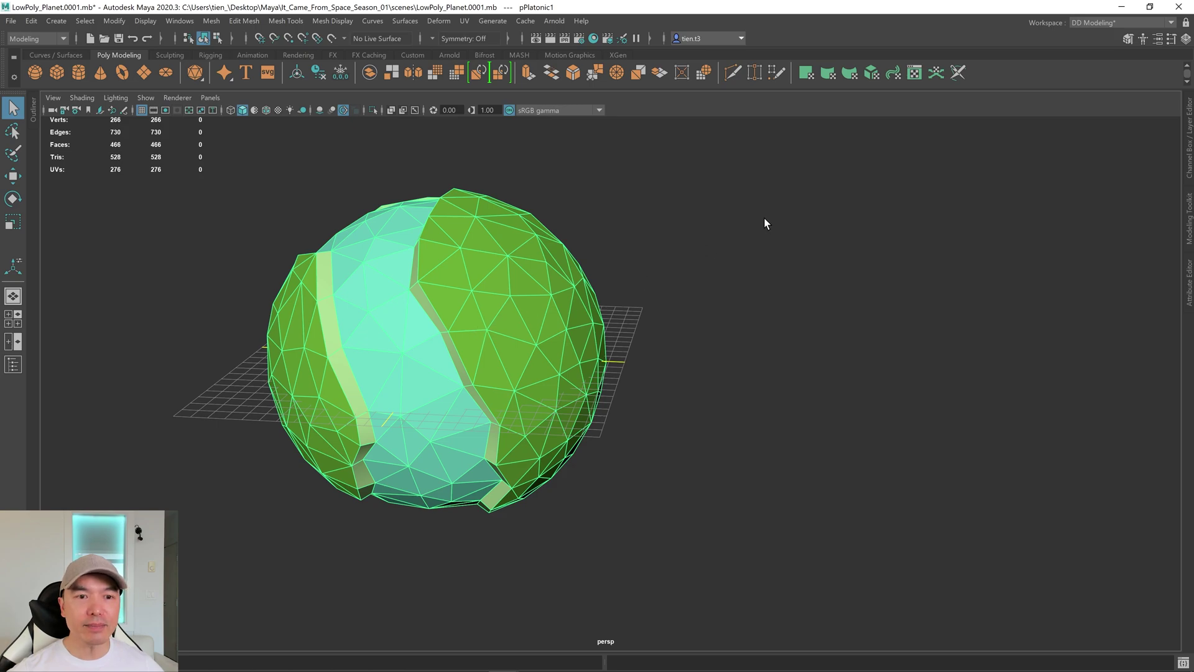
Step: Delete the planet mesh's construction history and freeze its transformations
left_click(1189, 135)
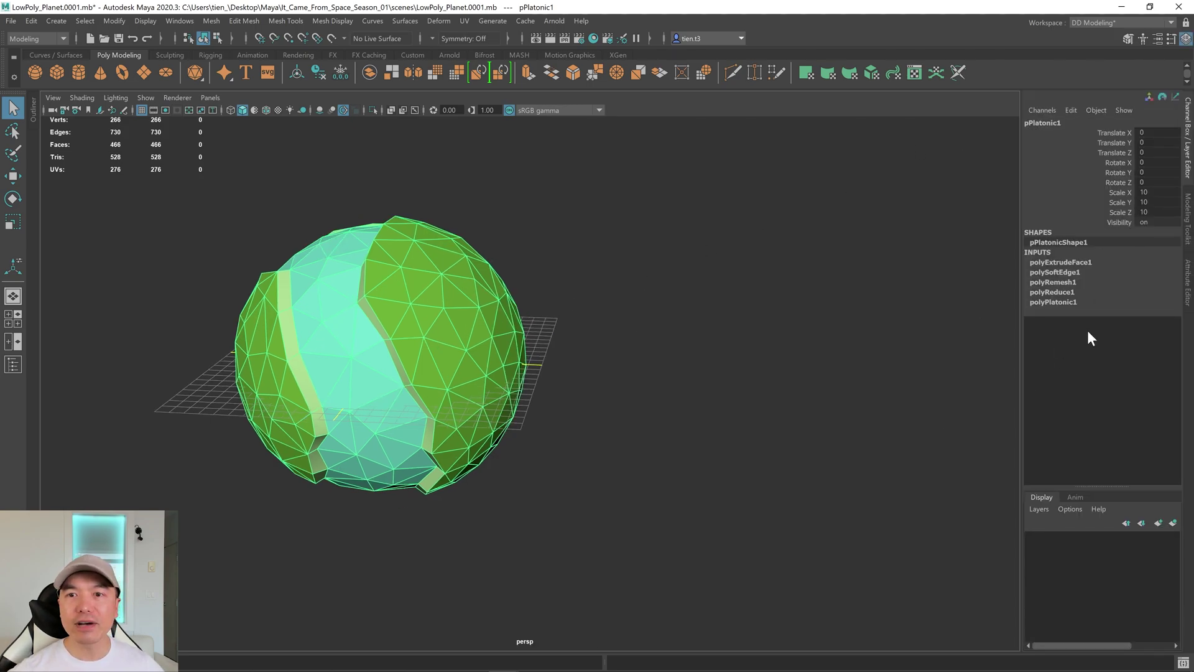
left_click(319, 72)
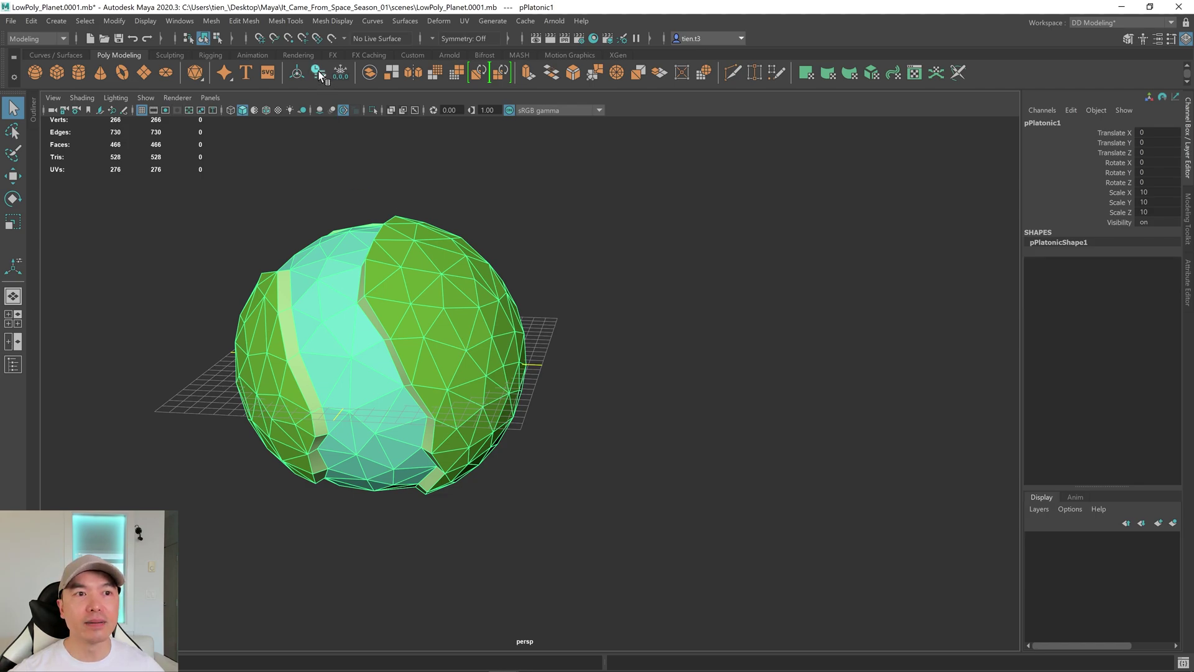
left_click(340, 73)
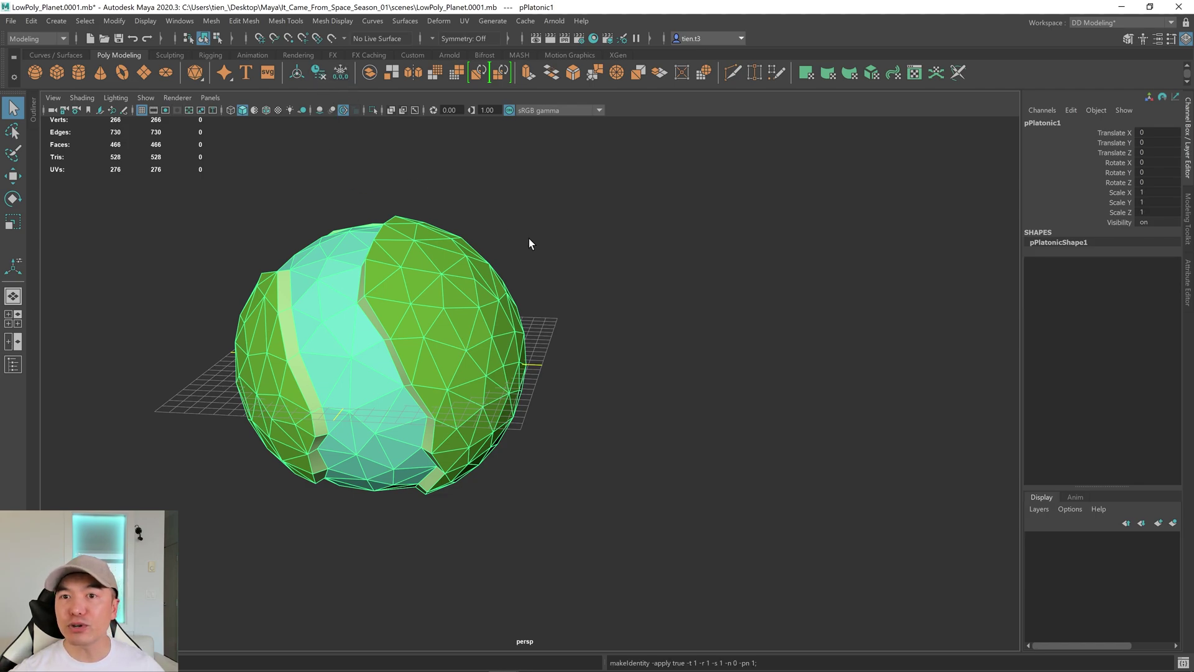
left_click(1188, 125)
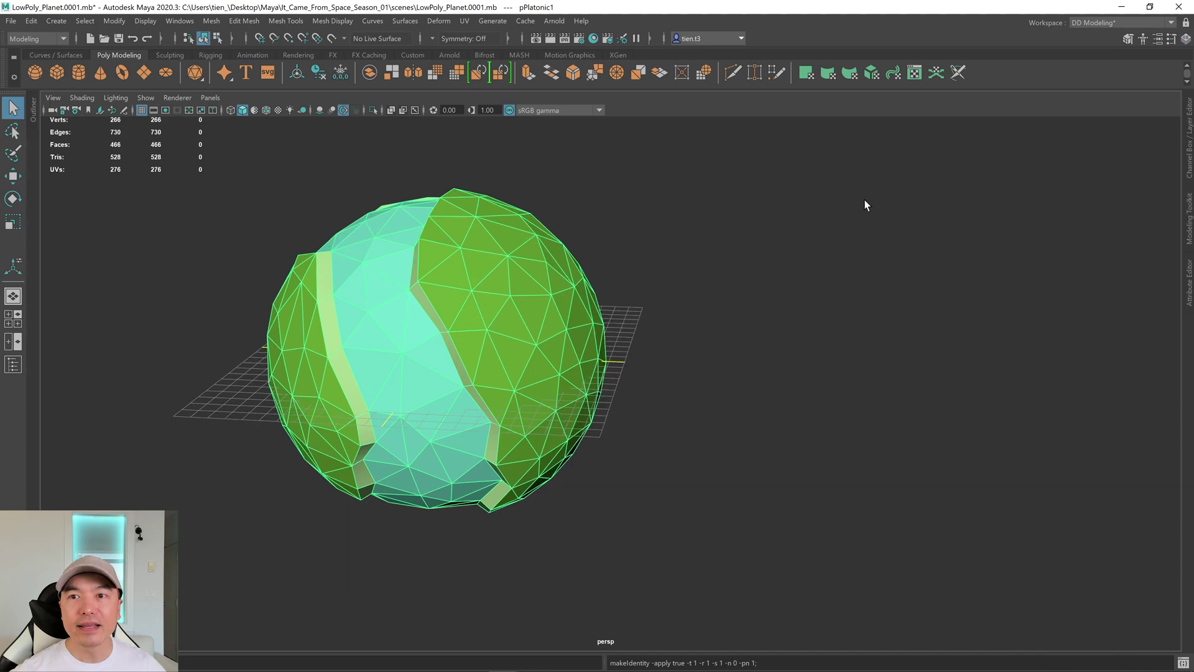
Step: Show the Outliner and rename the planet mesh as Planet_1
left_click(35, 110)
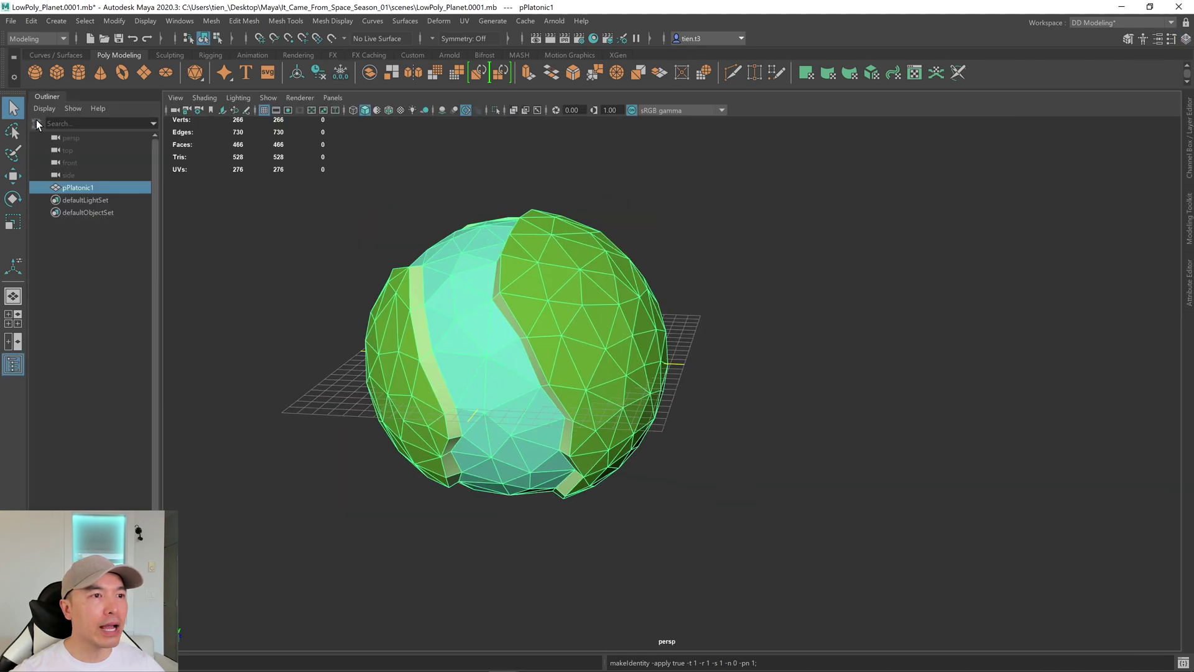
double_click(88, 187)
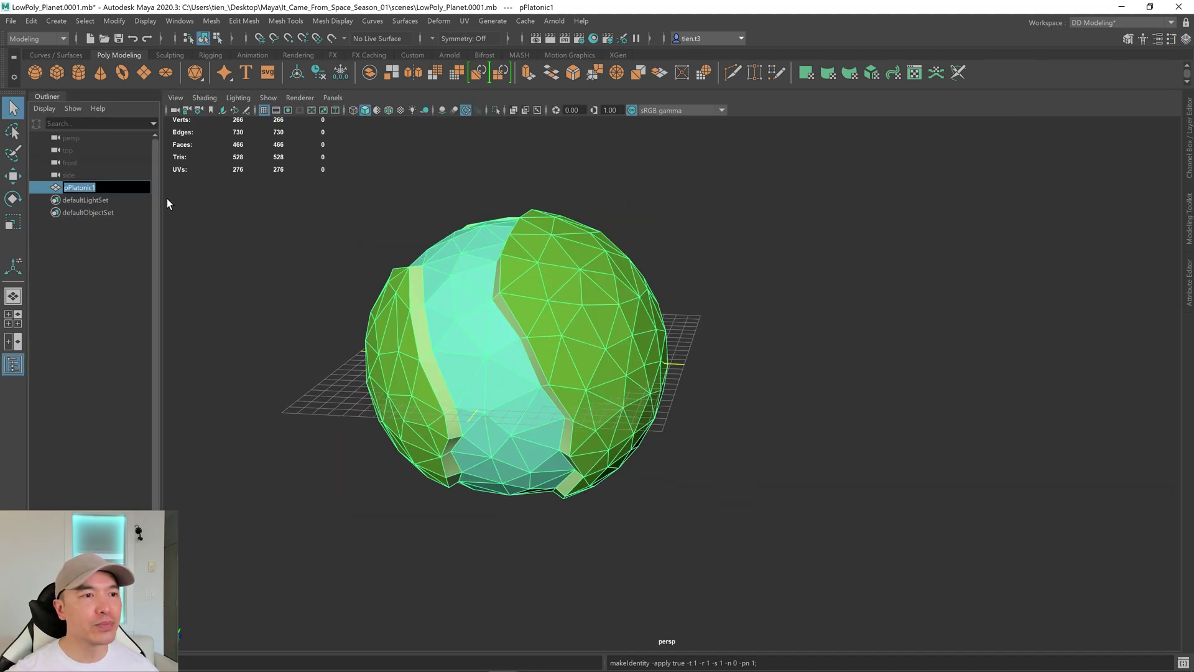
type("Planet")
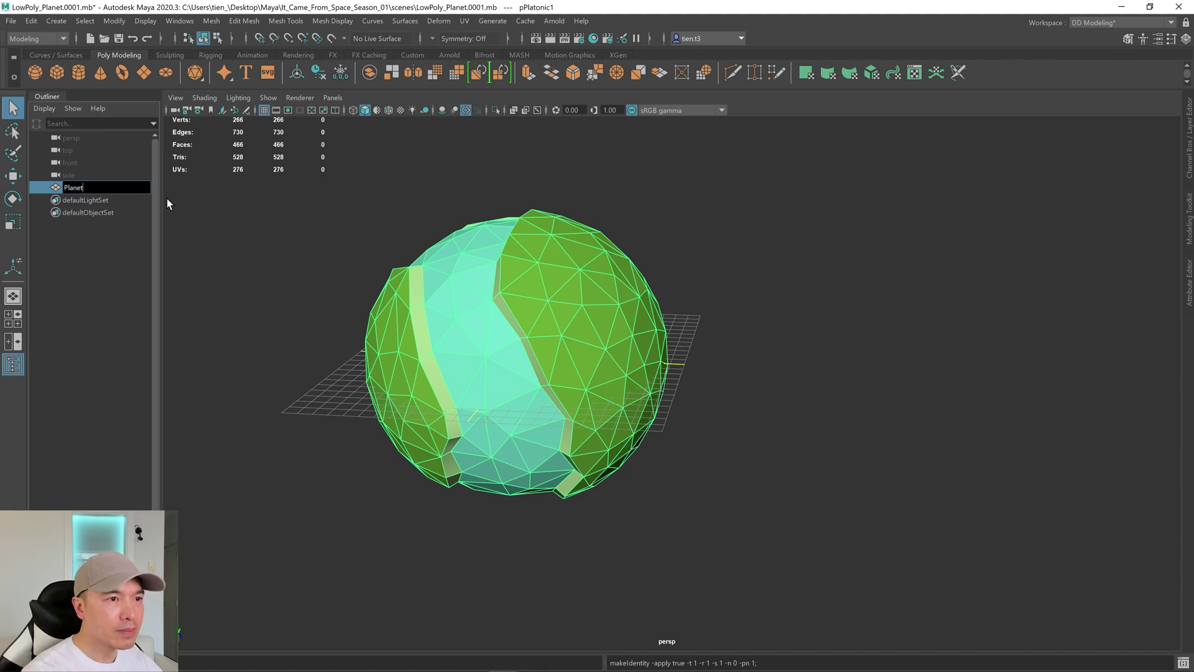
type("_1")
key("Return")
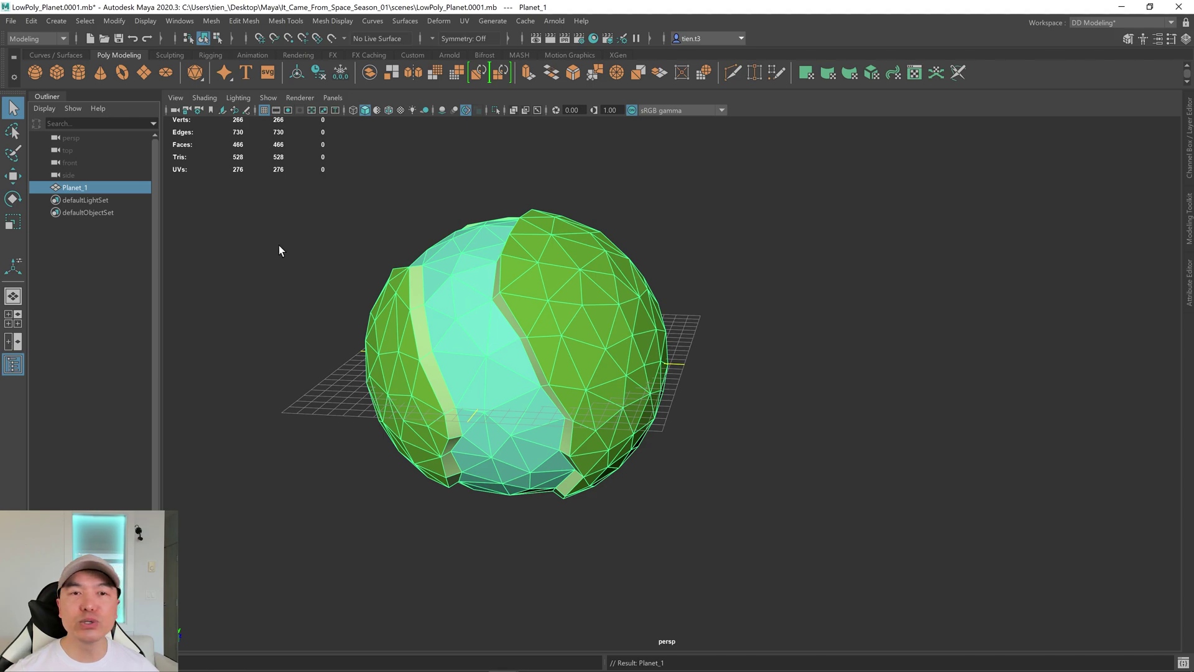
Step: Duplicate Planet_1, hide the original, select the copy and collapse the Outliner
middle_click_drag(367, 252, 411, 261, "alt")
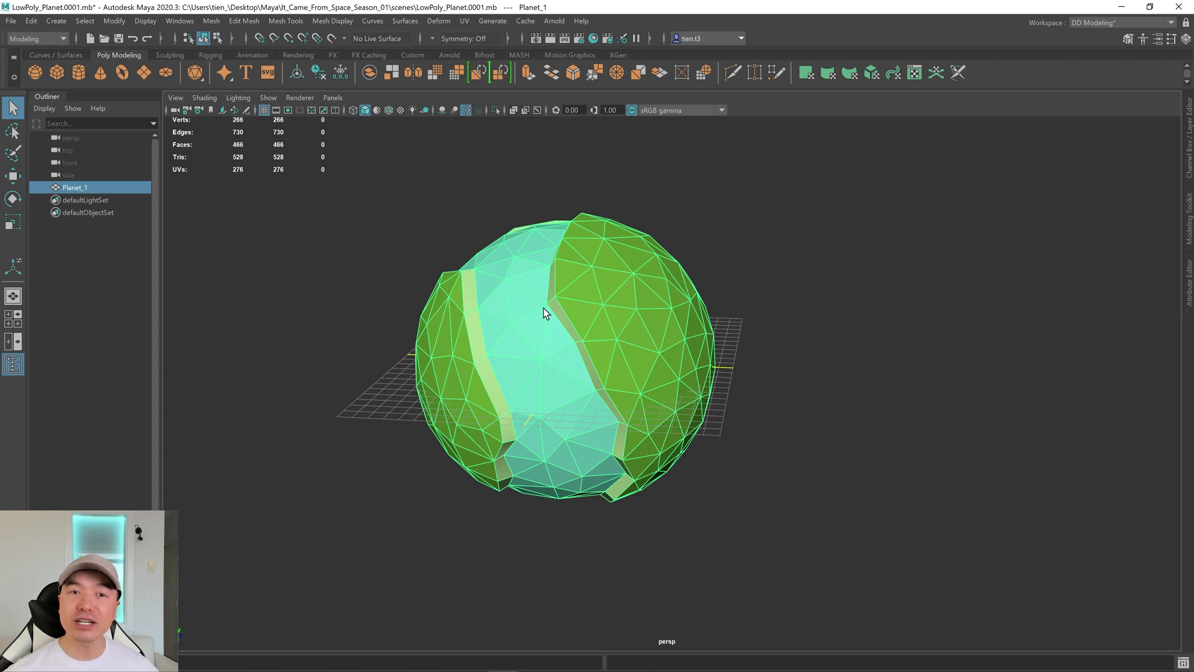
key("ctrl+d")
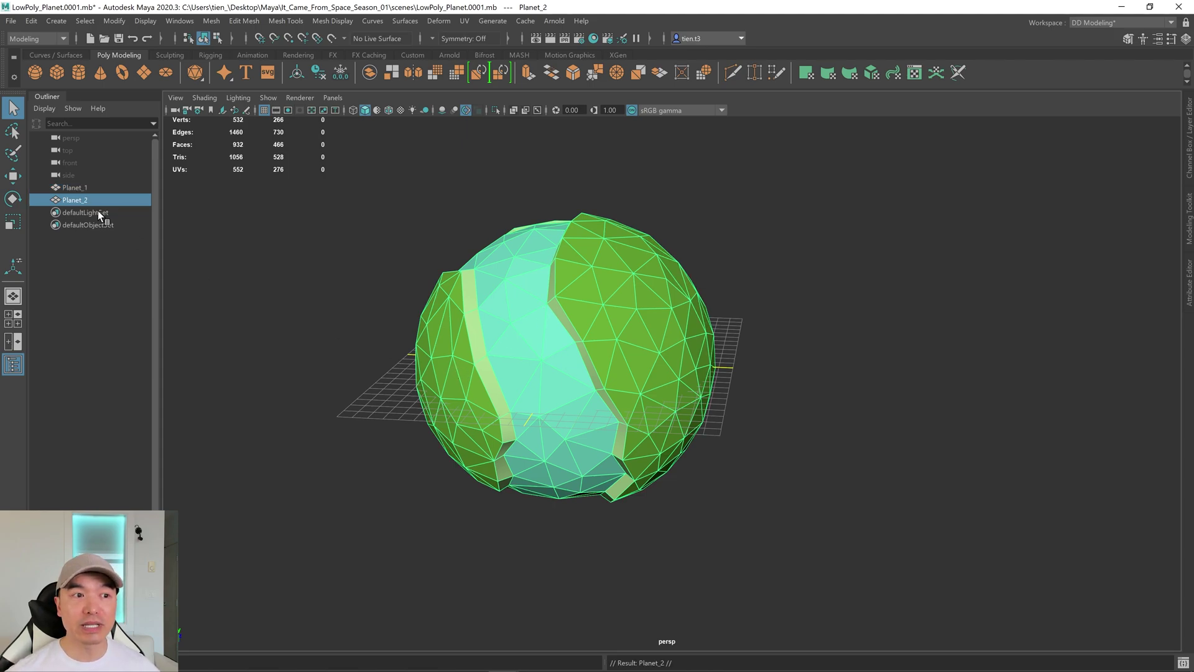
left_click(82, 187)
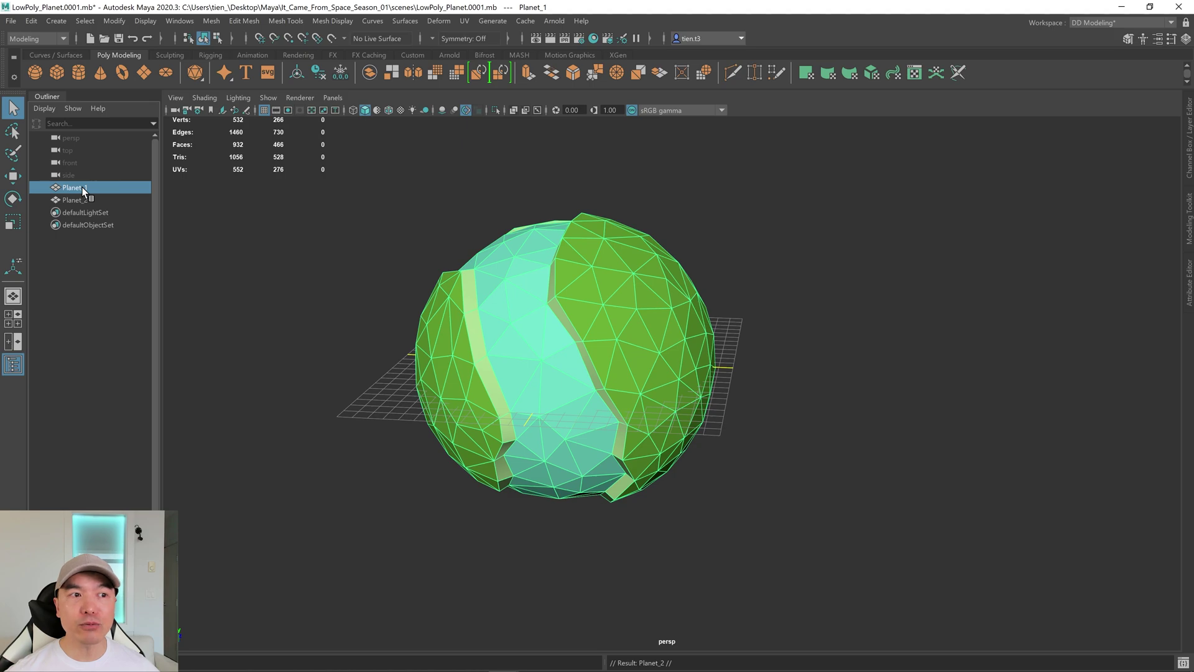
key("h")
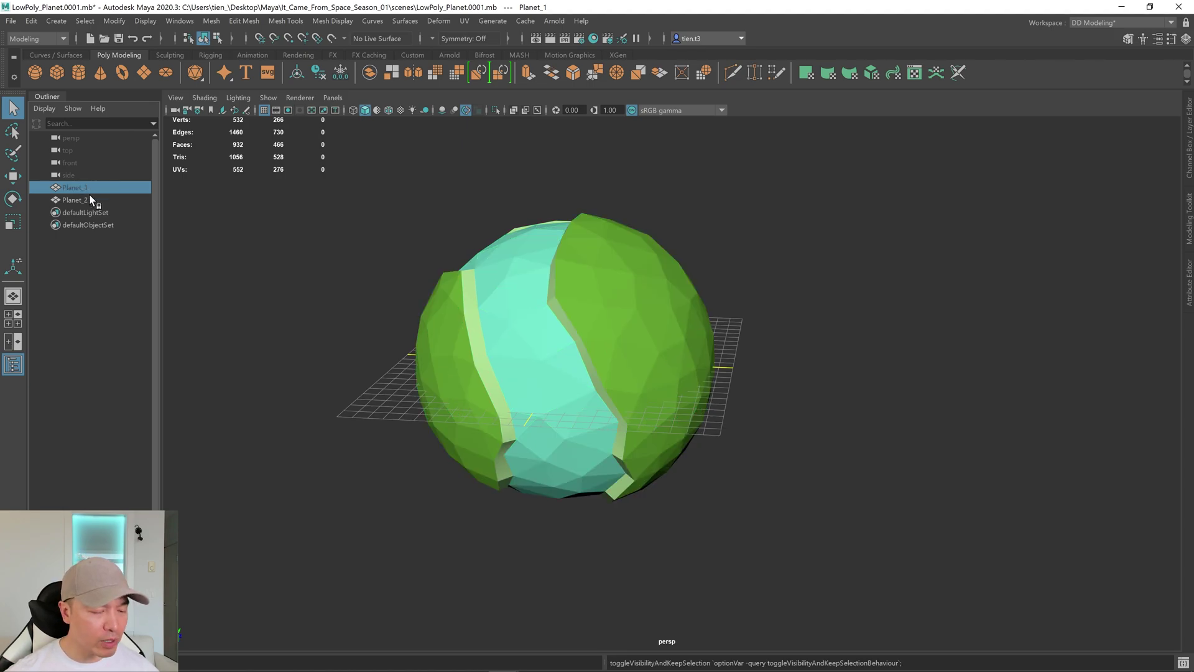
left_click(88, 199)
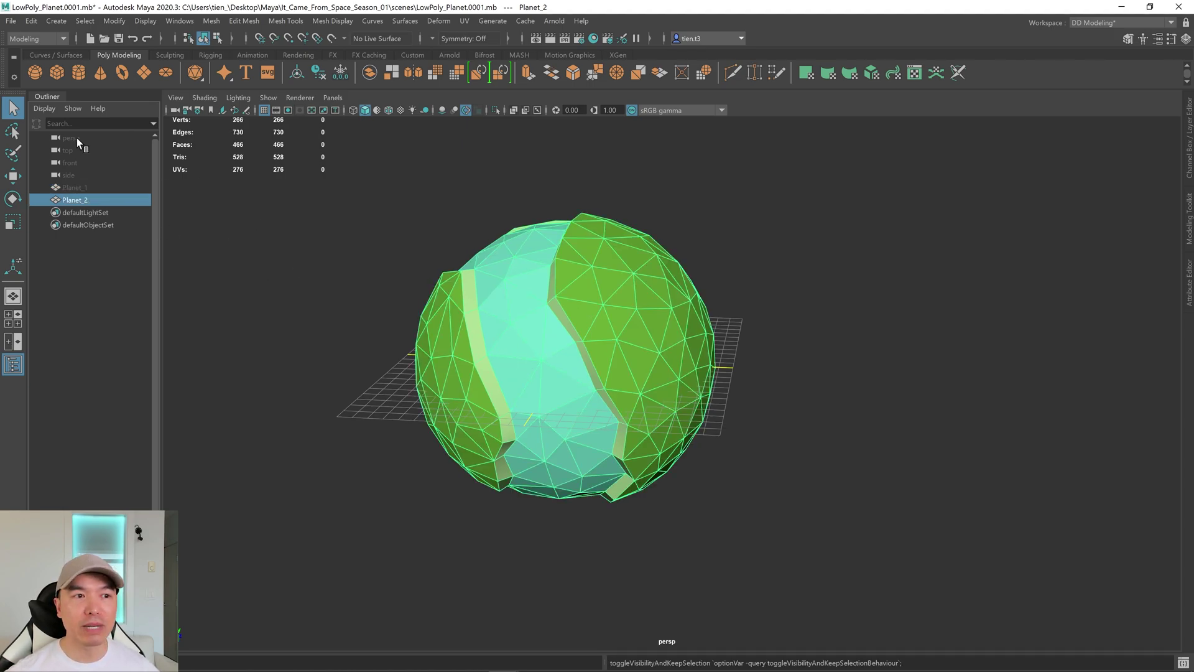
left_click(45, 97)
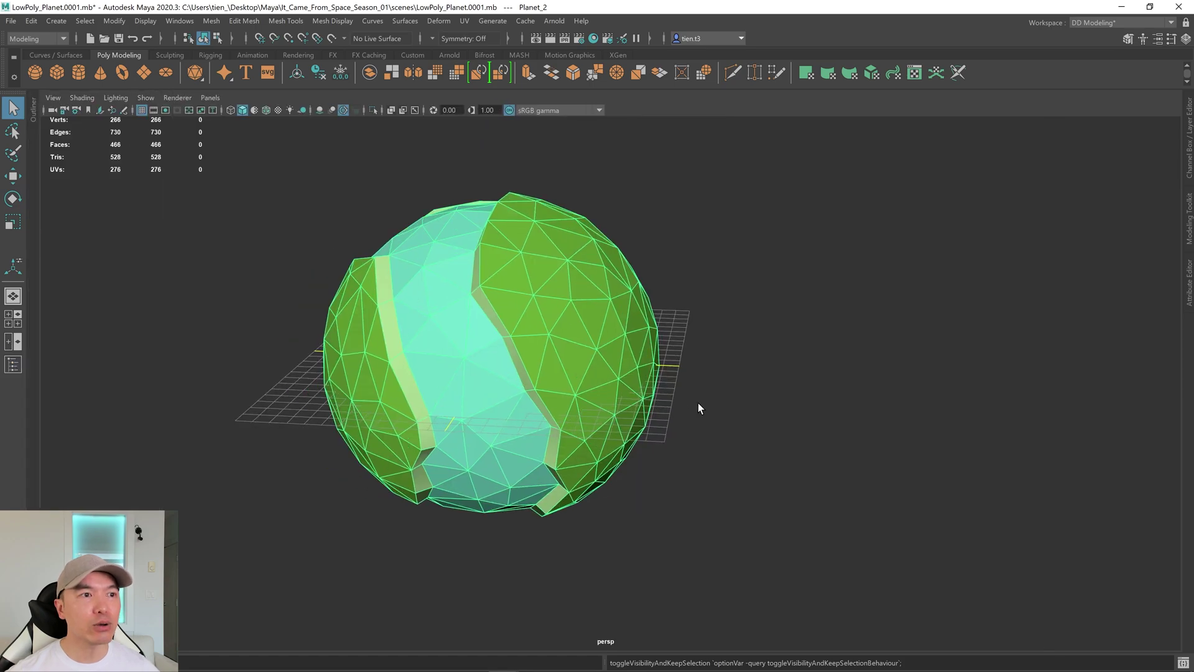
Step: Switch the duplicated planet to edge mode and select the first edges where a green continent's top meets its light green border
left_click_drag(744, 408, 722, 401, "alt")
right_click_drag(723, 401, 696, 405, "alt")
left_click_drag(695, 405, 671, 409, "alt")
mouse_move(675, 405)
left_mouse_down("alt")
mouse_move(622, 407)
mouse_move(665, 411)
left_mouse_up("alt")
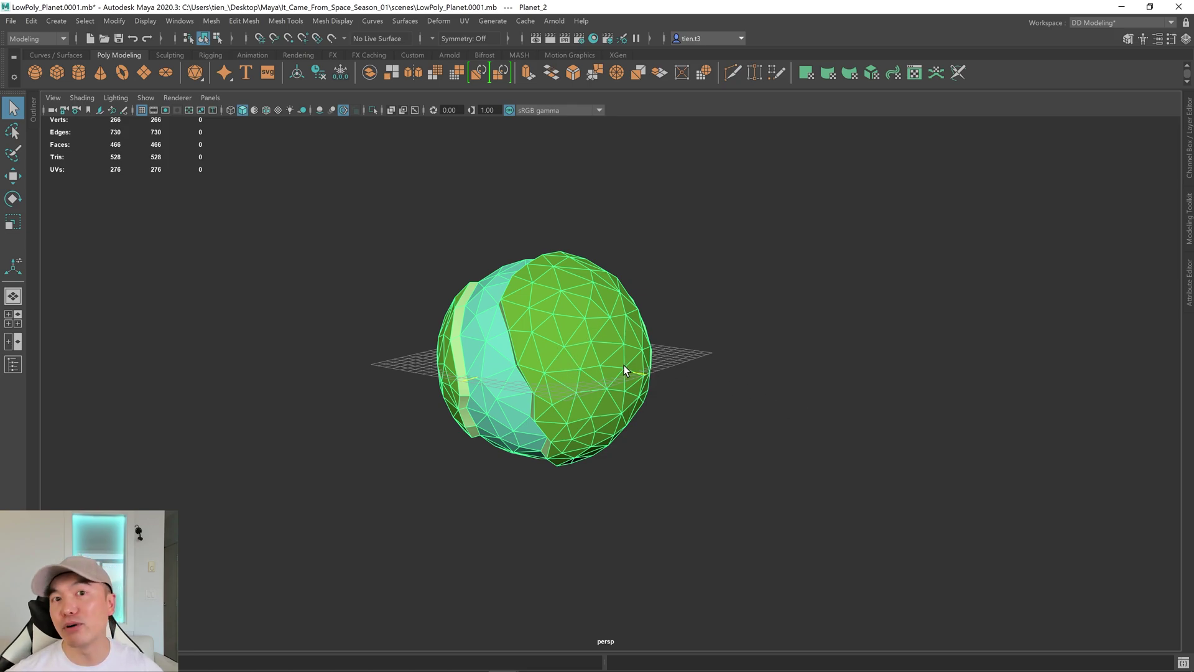
left_click_drag(576, 367, 563, 319, "alt")
scroll(608, 378, "up", 5)
right_click_drag(548, 227, 550, 190)
left_click_drag(542, 261, 538, 264, "alt")
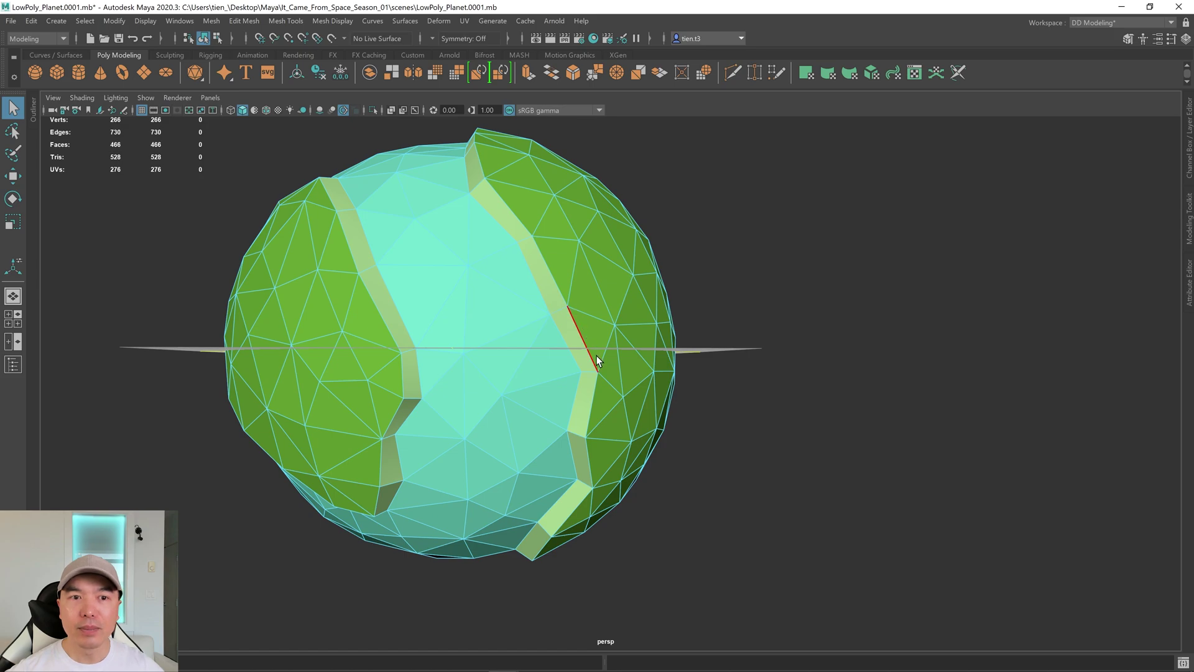
left_click(536, 244)
left_click(550, 275, "shift")
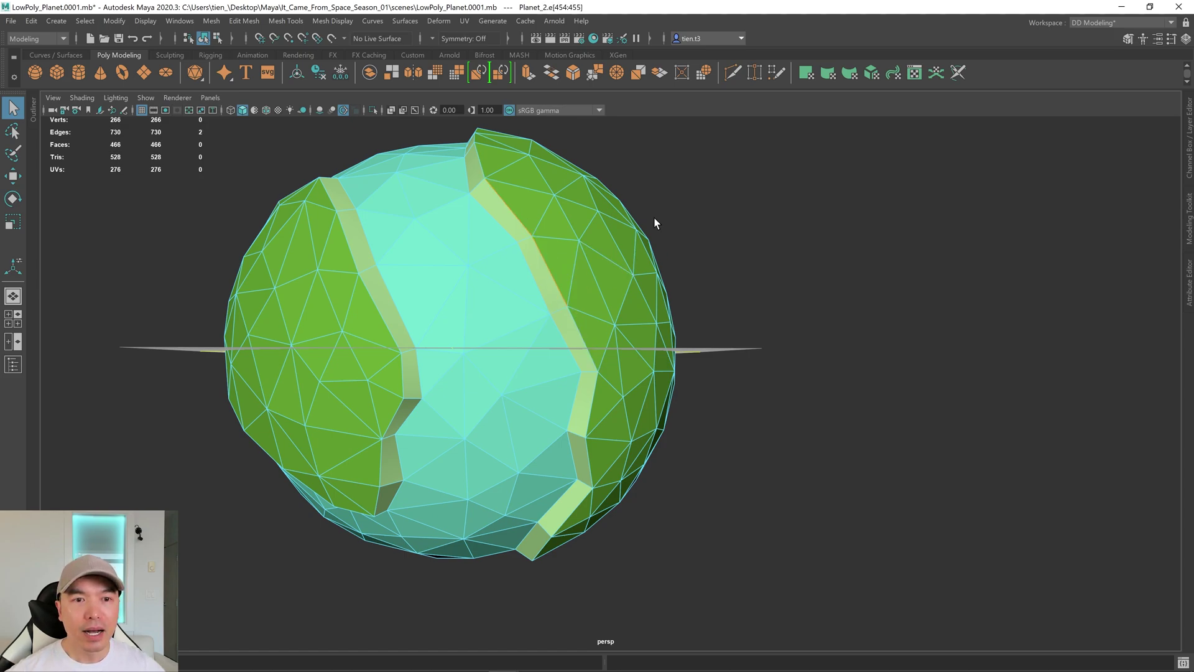
Step: Extend the edge selection all the way around the green continent's top outline and detach the components along it
left_click_drag(670, 229, 688, 381, "alt")
left_click(576, 322, "shift")
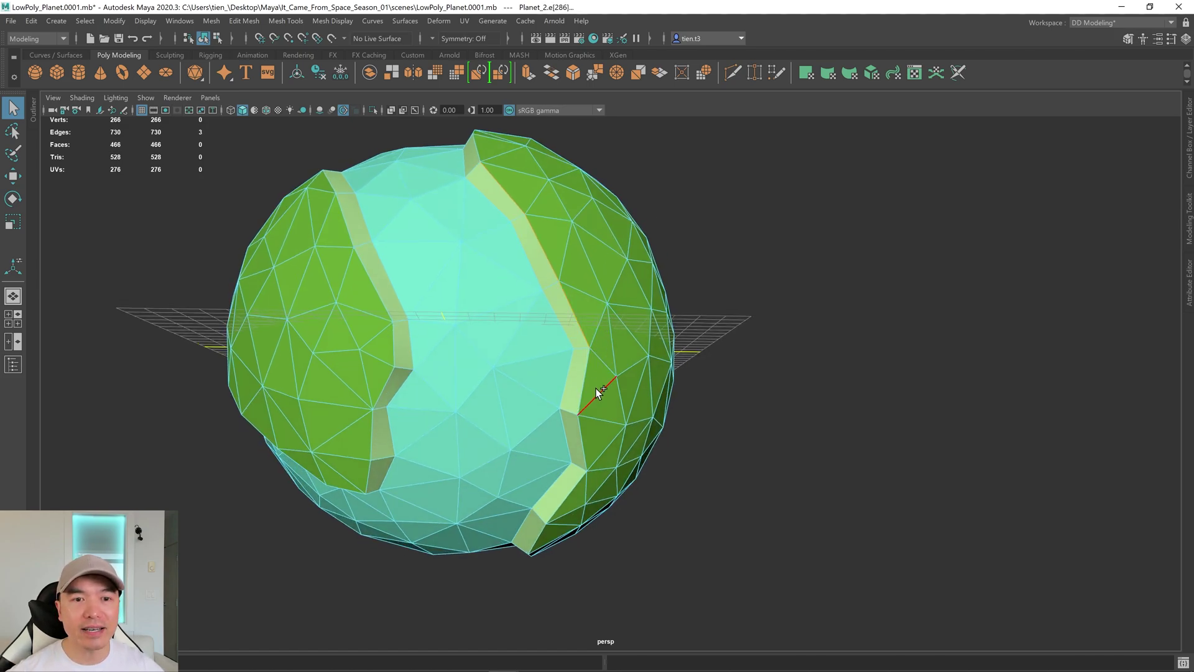
left_click(580, 446, "shift")
left_click_drag(585, 450, 577, 375, "alt")
left_click(551, 438, "shift")
left_click_drag(559, 447, 558, 403, "alt")
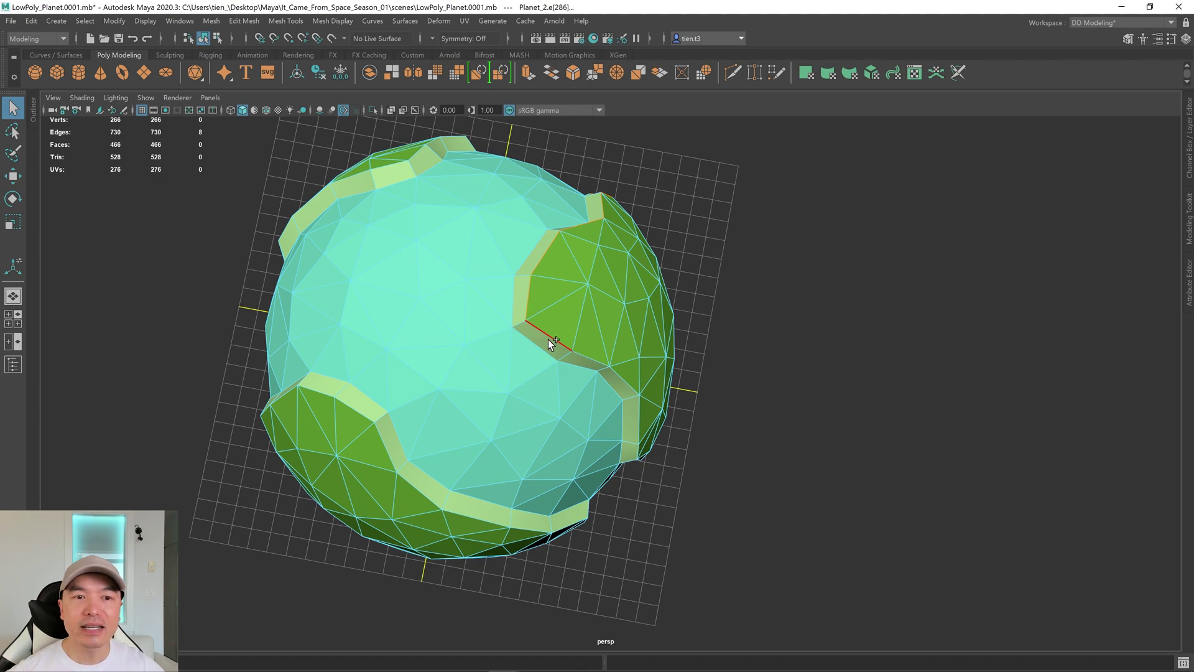
left_click(593, 369, "shift")
left_click_drag(588, 357, 608, 400, "alt")
double_click(617, 352, "shift")
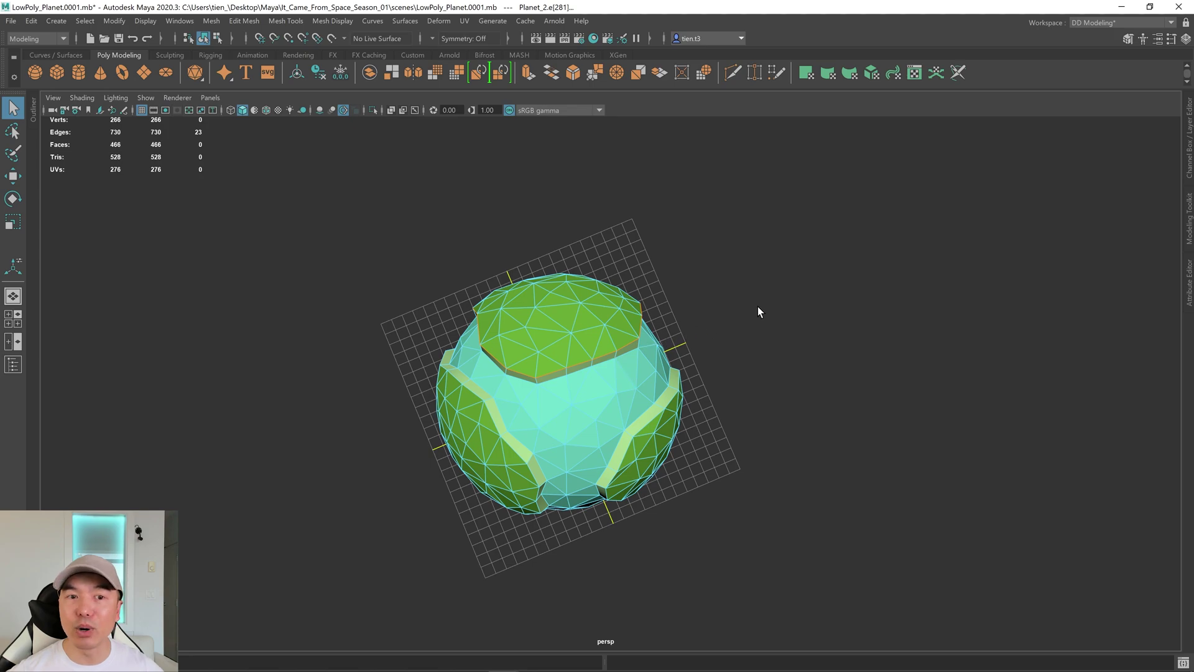
right_click(810, 273, "shift")
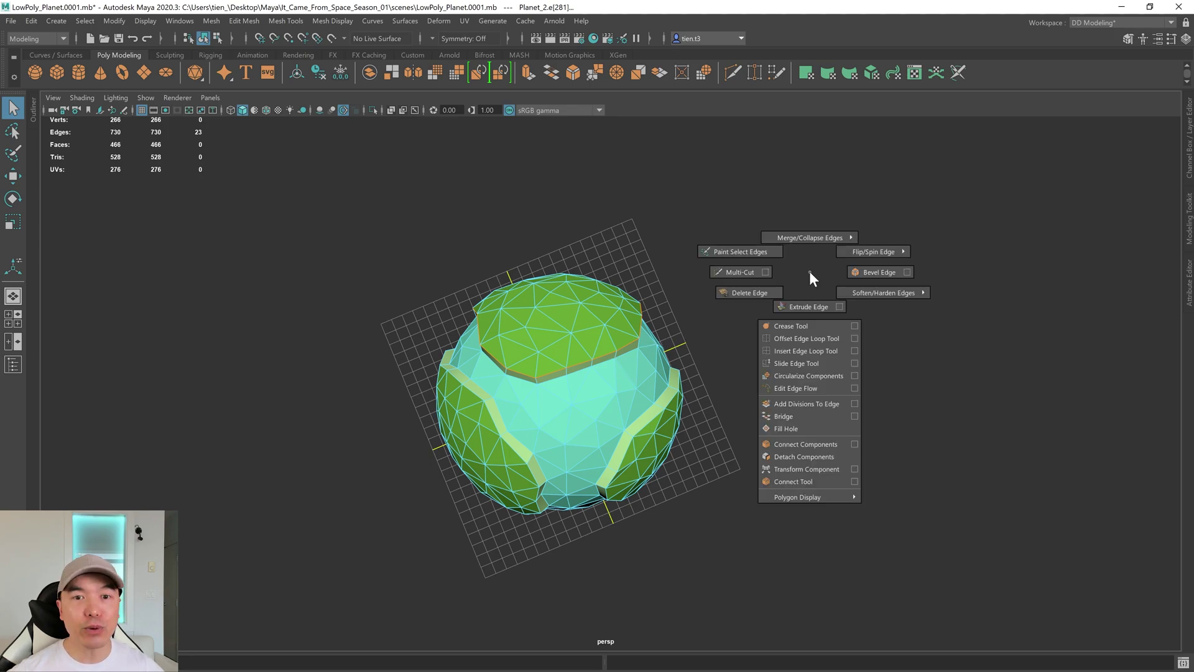
left_click(806, 456)
Step: Check the detached continent by selecting one of its green faces and growing the selection to its outline, then return to object mode
left_click_drag(581, 360, 644, 343, "alt")
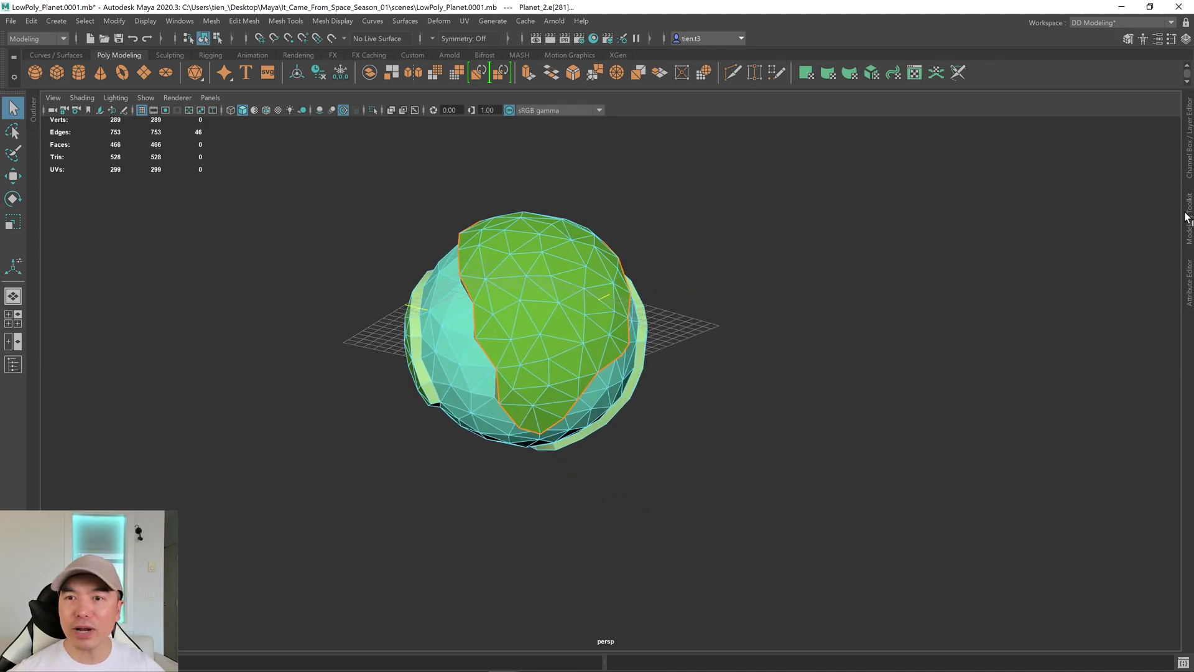
right_click_drag(612, 192, 615, 222)
left_click(537, 291)
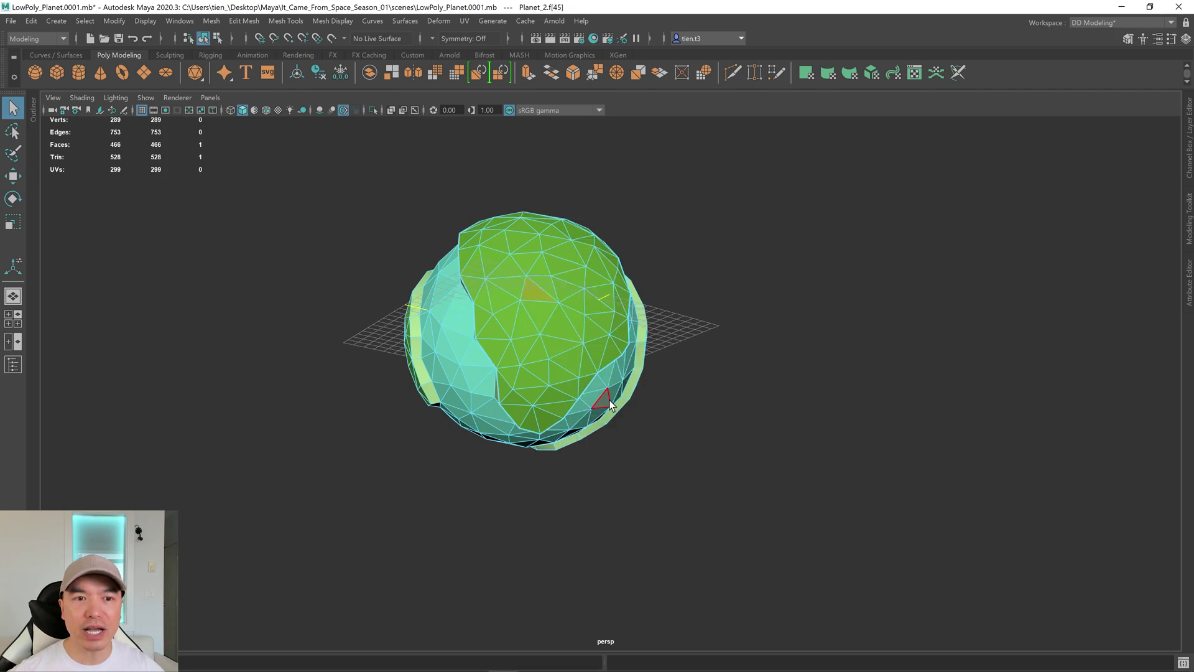
key("shift+period")
key("shift+period")
key("shift+period")
key("shift+period")
key("shift+period")
left_click_drag(562, 306, 596, 300, "alt")
left_click_drag(523, 354, 558, 337, "alt")
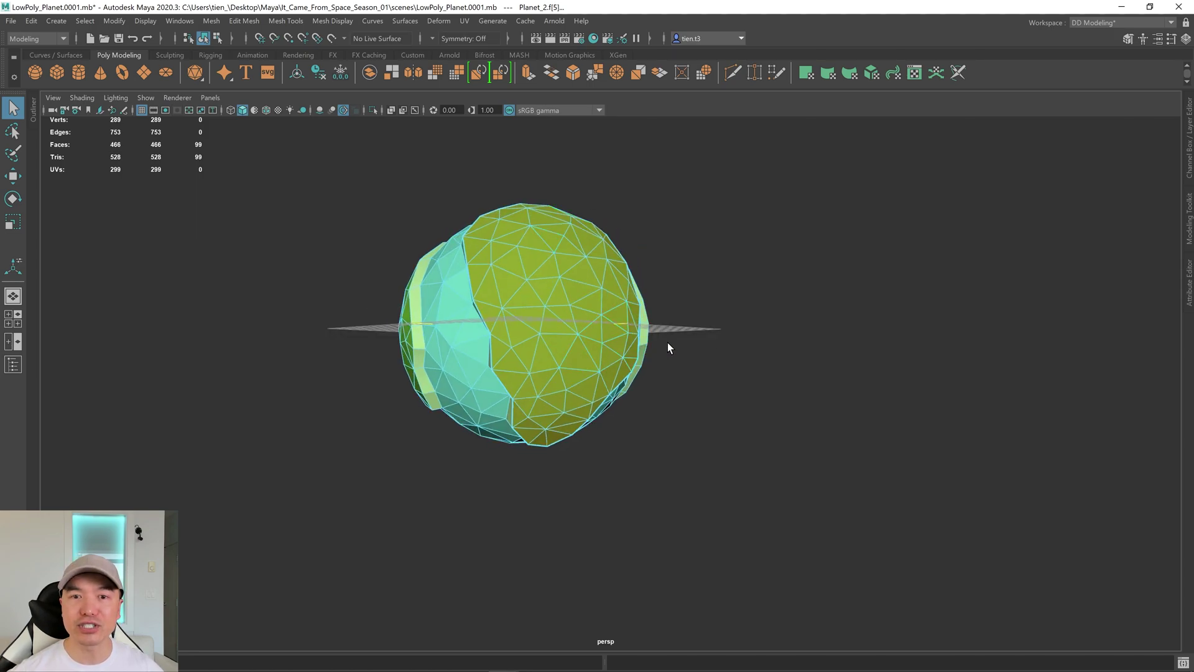
right_click_drag(563, 264, 690, 218)
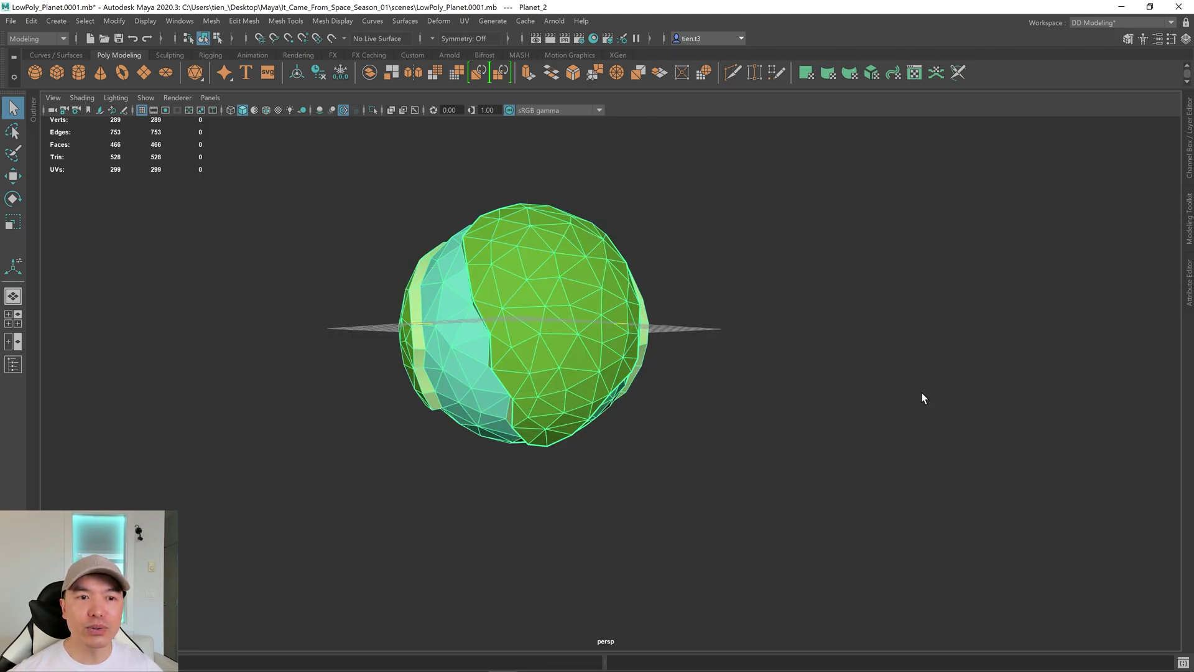
Step: Separate the duplicated planet into individual meshes and select the detached green continent piece
left_click_drag(558, 244, 629, 299, "alt")
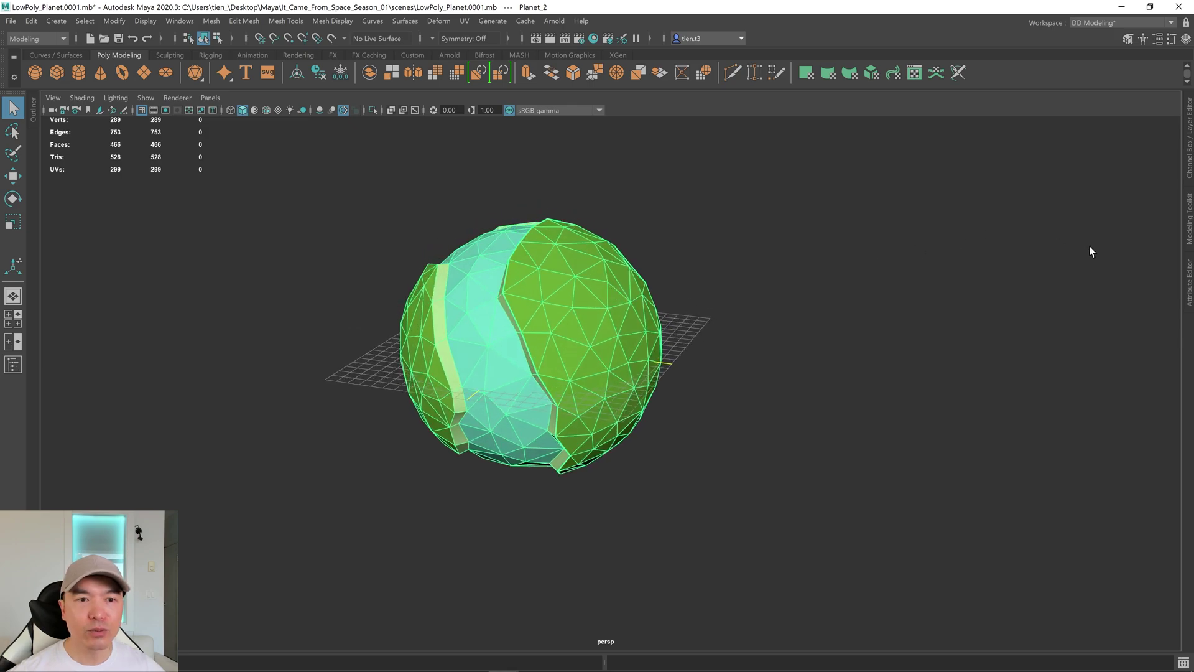
left_click(1189, 224)
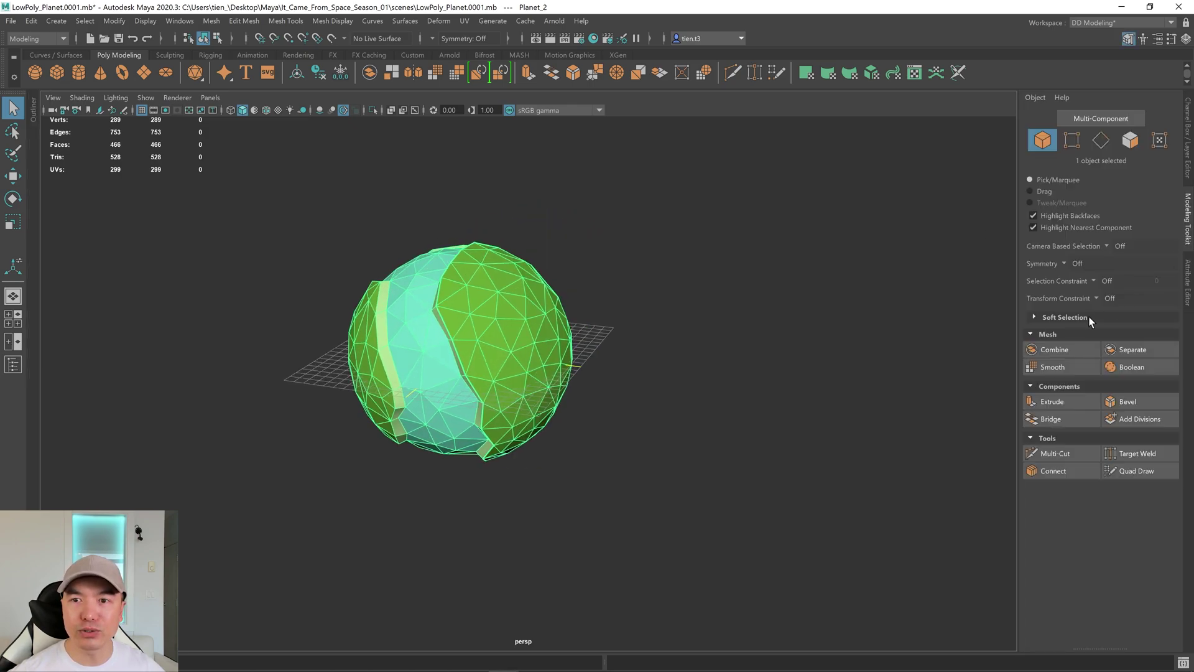
left_click(1138, 349)
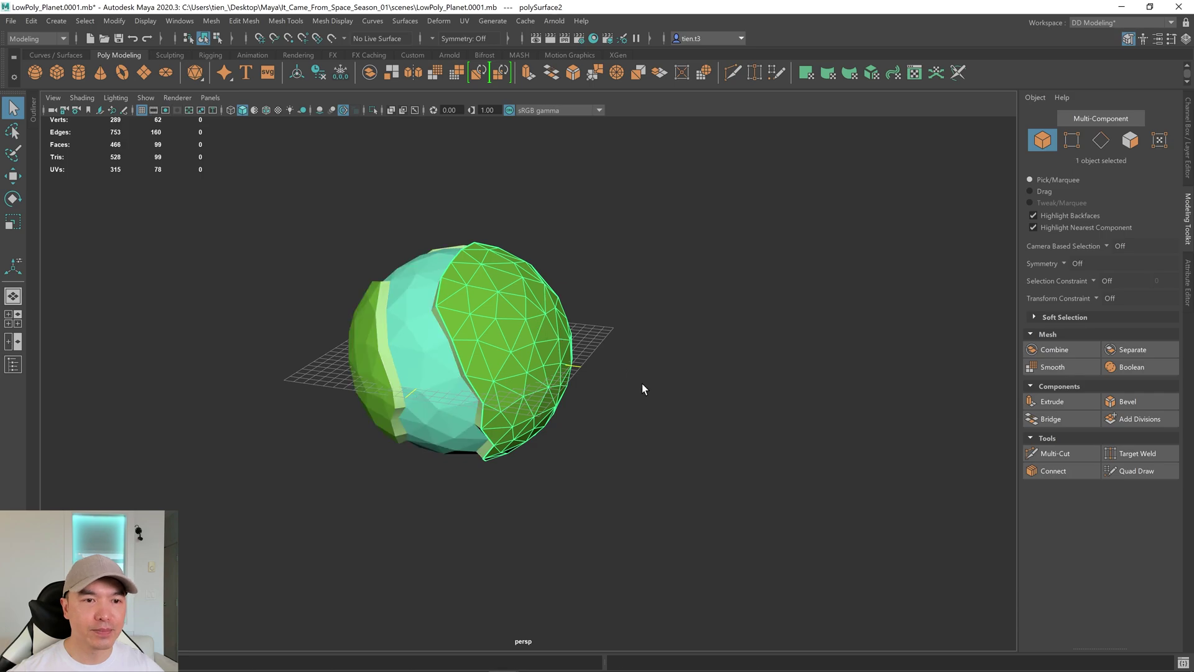
left_click(381, 315)
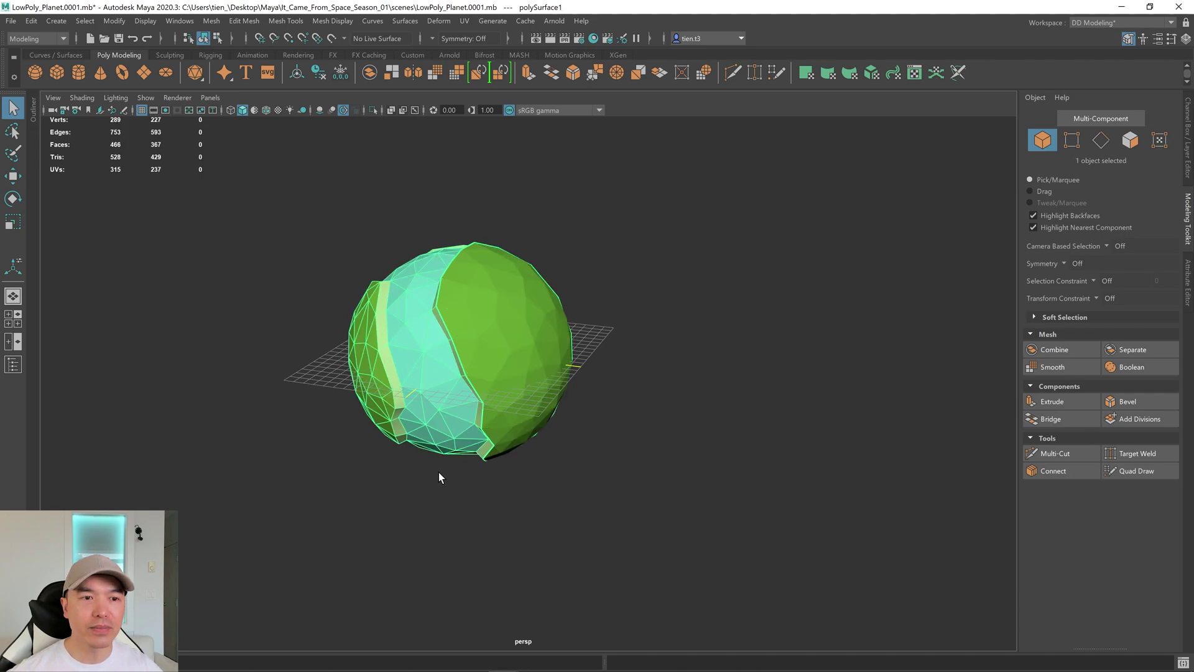
left_click_drag(479, 398, 531, 314, "alt")
left_click(531, 315)
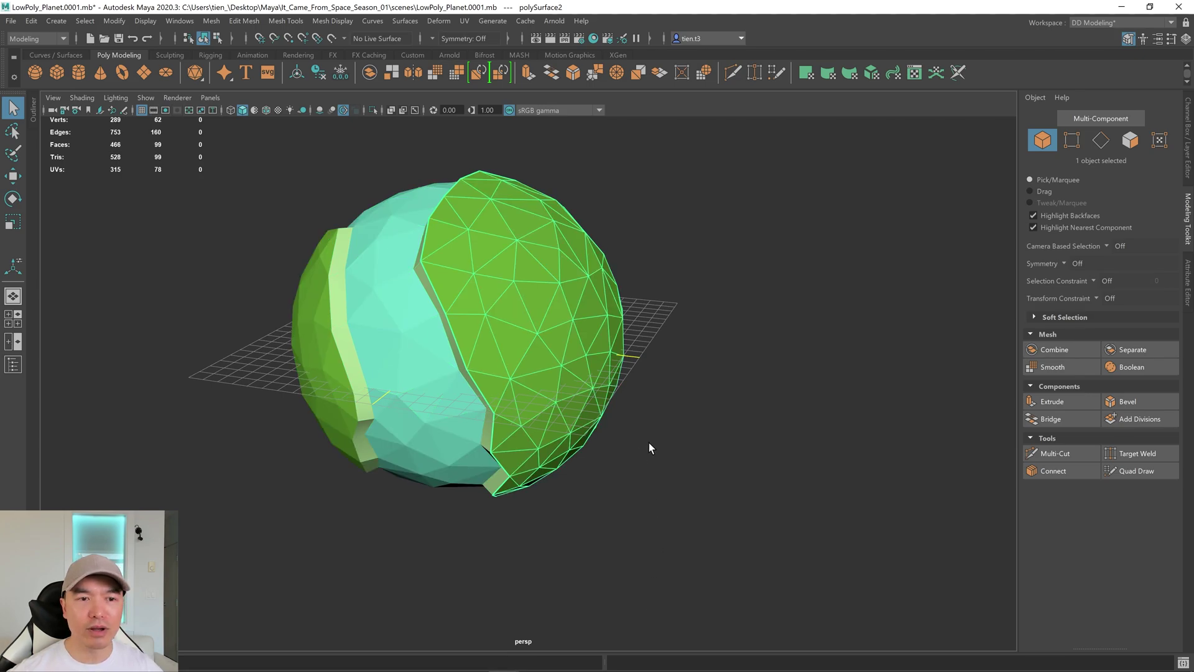
Step: Hide the Modeling Toolkit and isolate the selected green continent piece in the viewport
left_click(1186, 218)
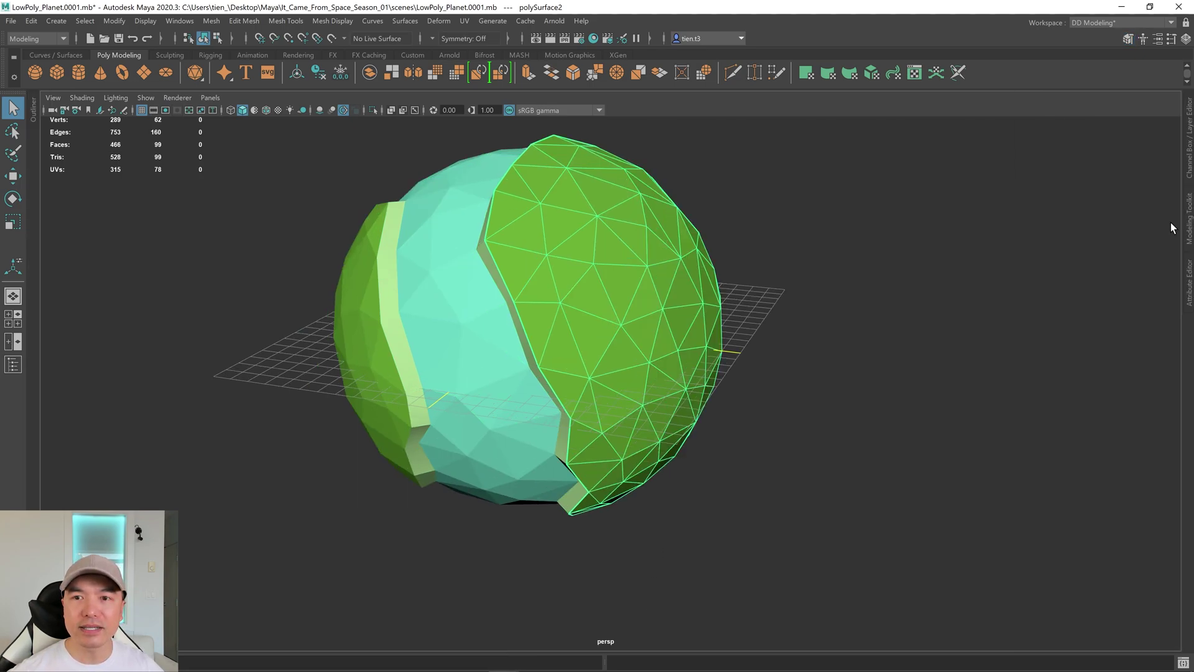
left_click(374, 110)
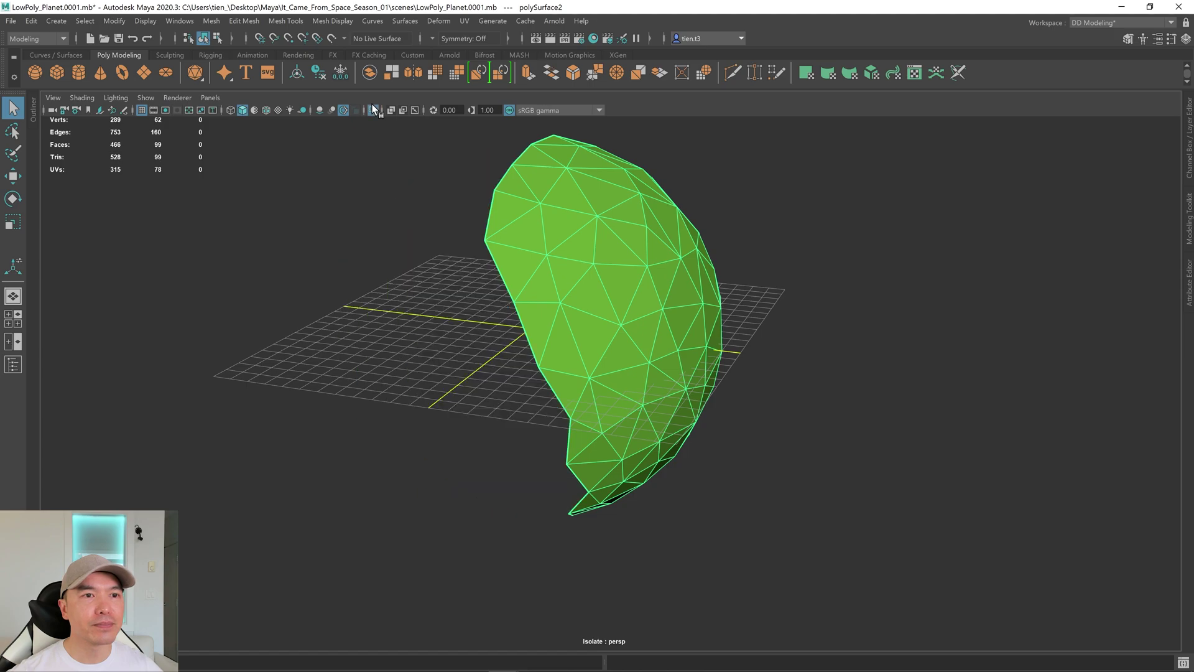
left_click_drag(618, 280, 608, 320, "alt")
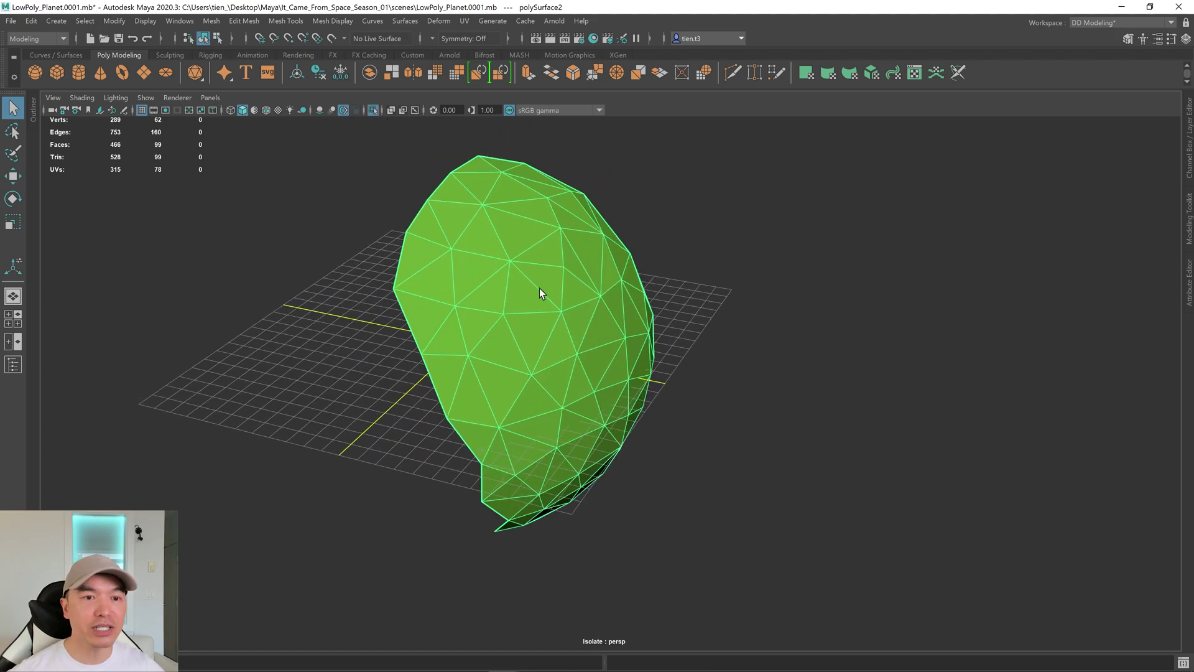
Step: Remesh the isolated green continent piece with a custom max edge length of 1 and a collapse threshold of 20%
left_click(213, 23)
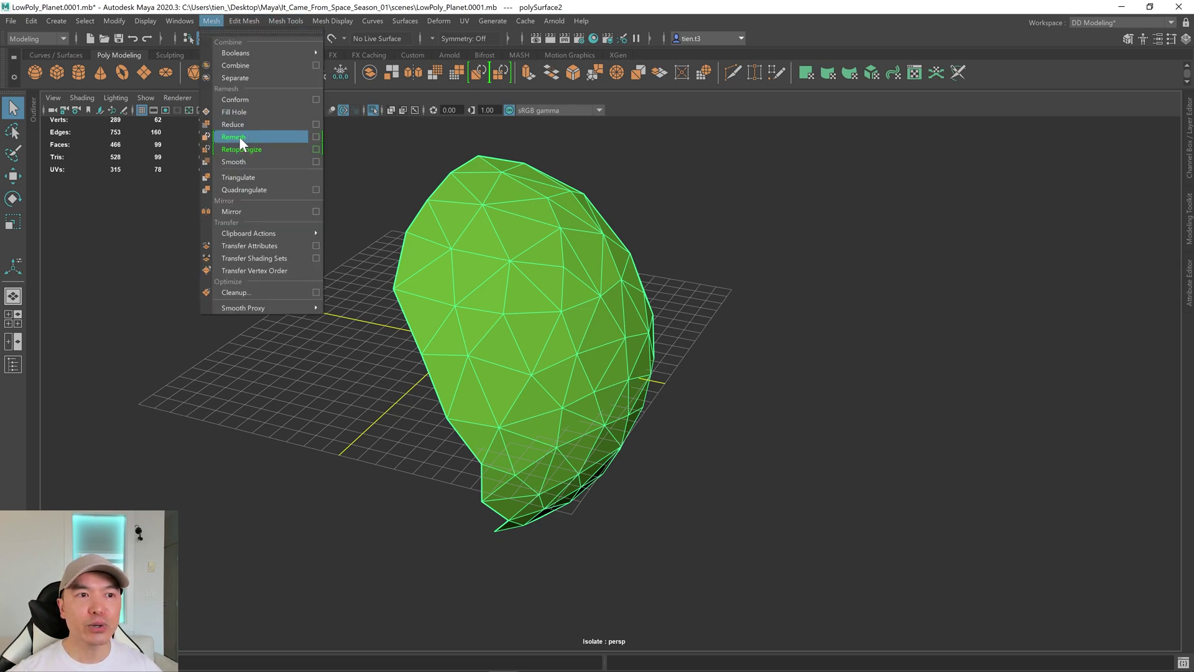
left_click(315, 135)
middle_click_drag(560, 266, 464, 246, "alt")
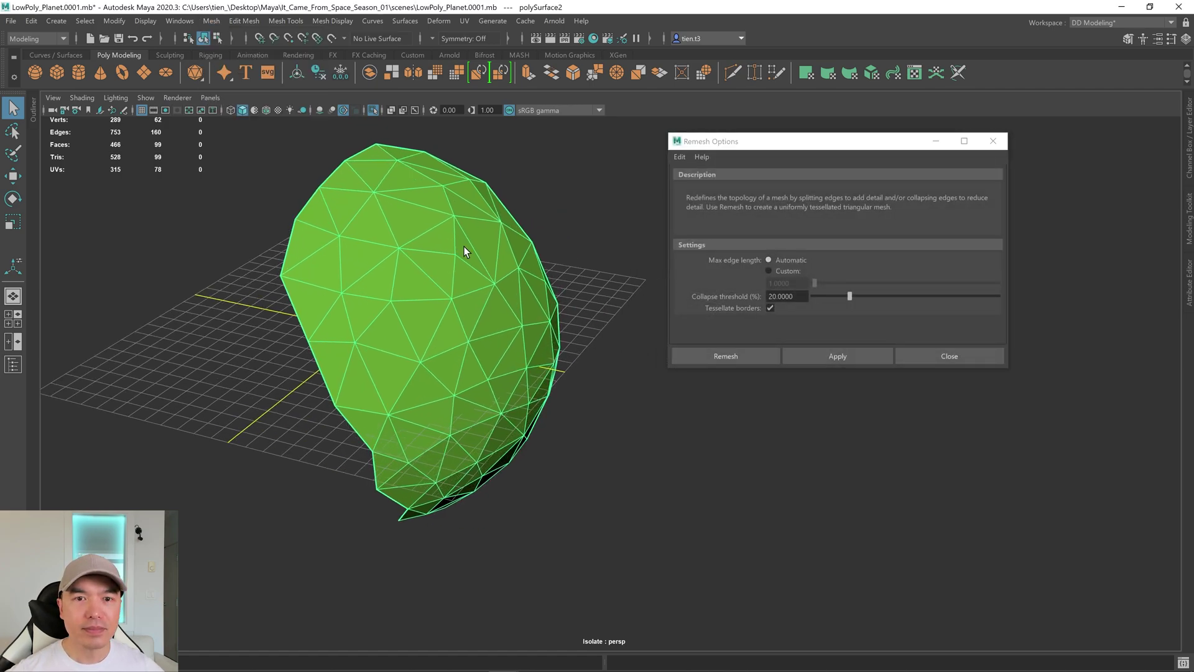
left_click(769, 271)
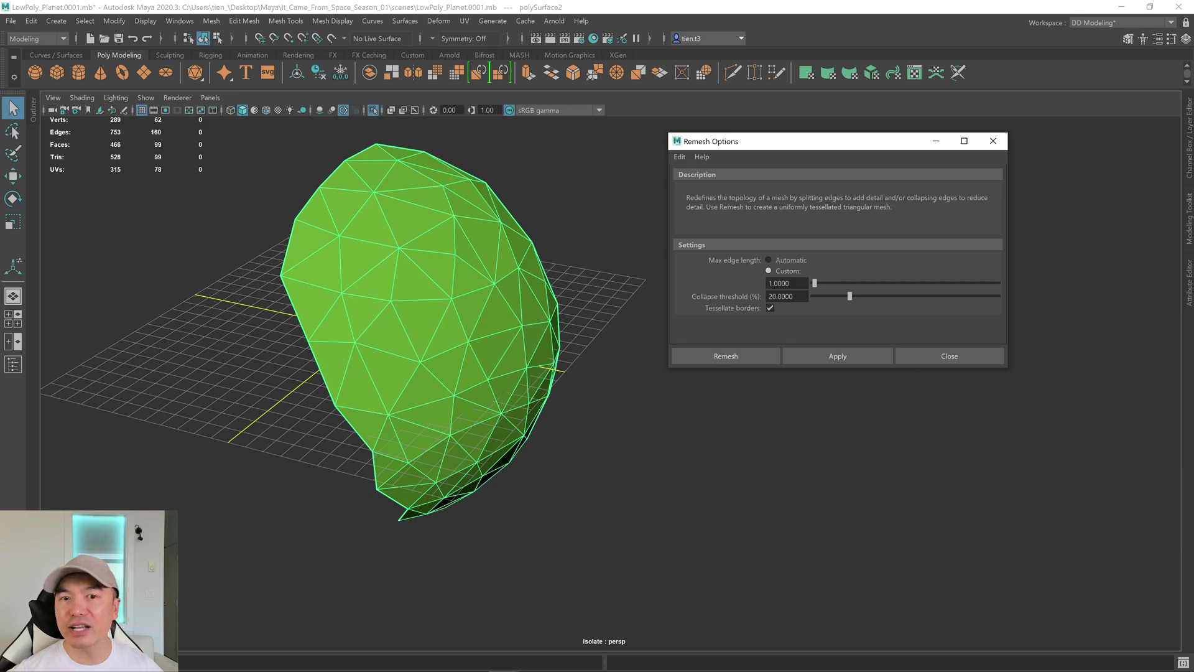
left_click(756, 356)
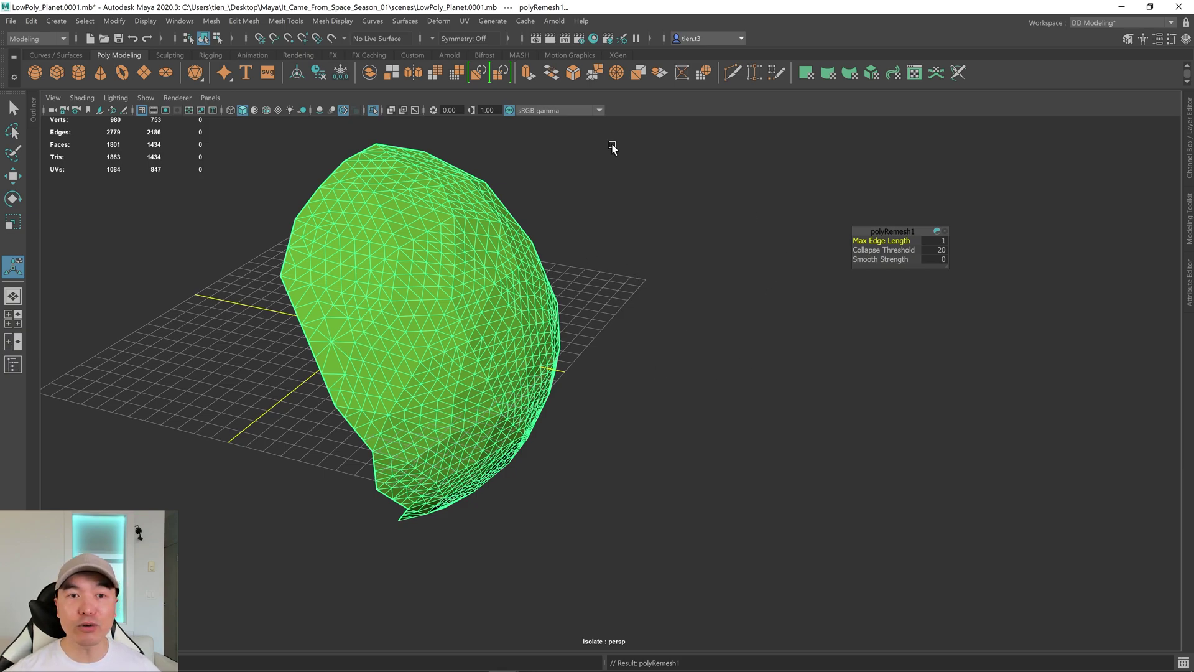
left_click_drag(547, 269, 587, 292, "alt")
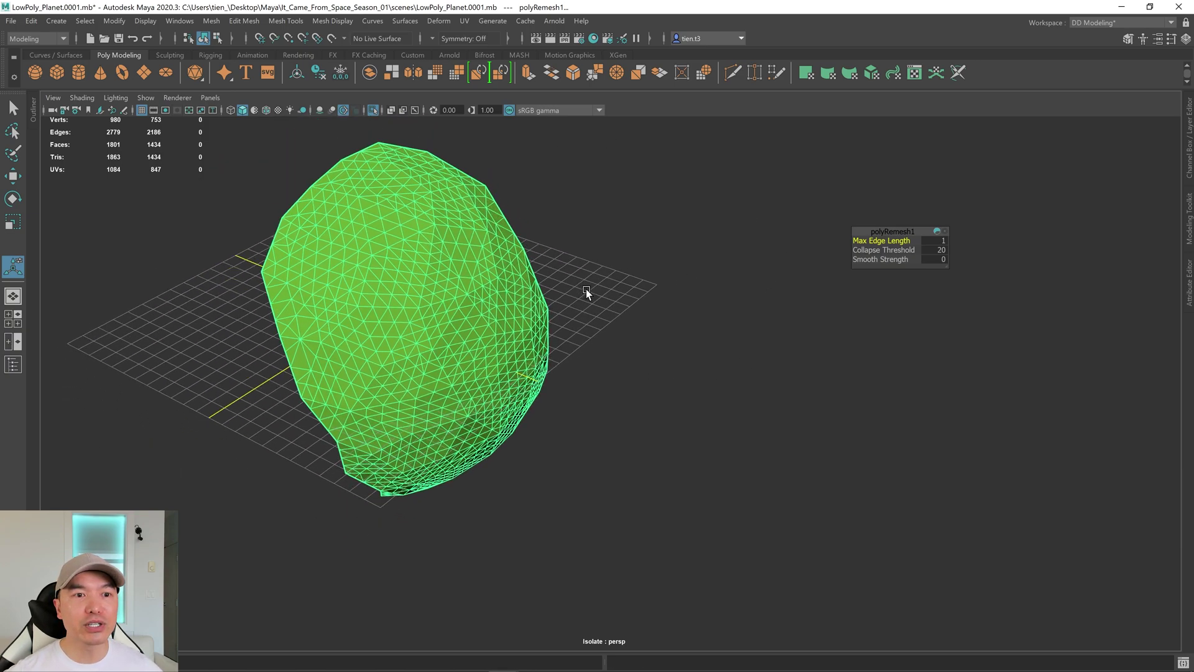
Step: Refine the continent's remesh by setting its max edge length to 0.2, and return to the selection tool
left_click(941, 242)
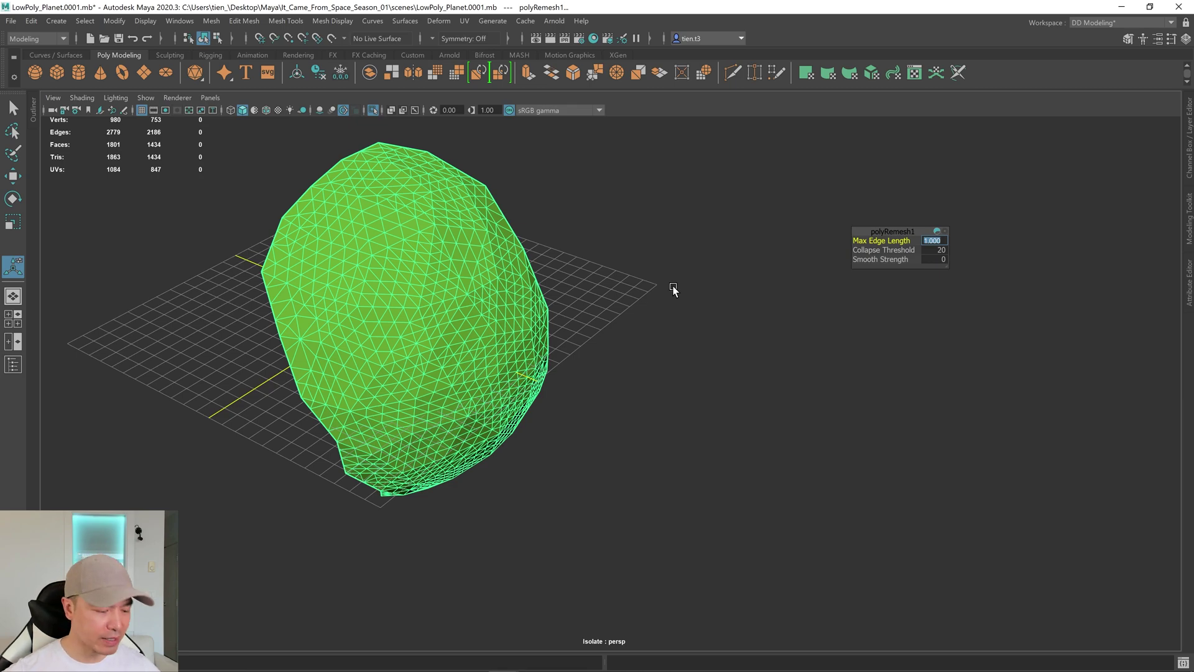
type(".2")
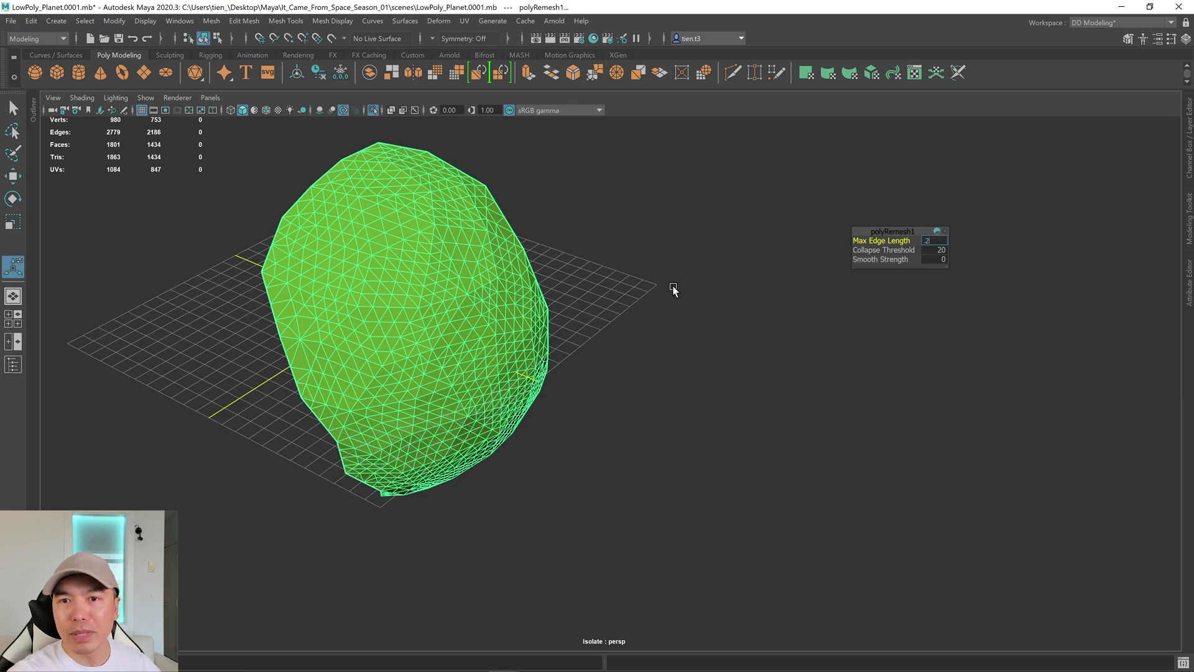
key("Return")
right_click_drag(485, 309, 786, 379, "alt")
left_click_drag(786, 378, 677, 400, "alt")
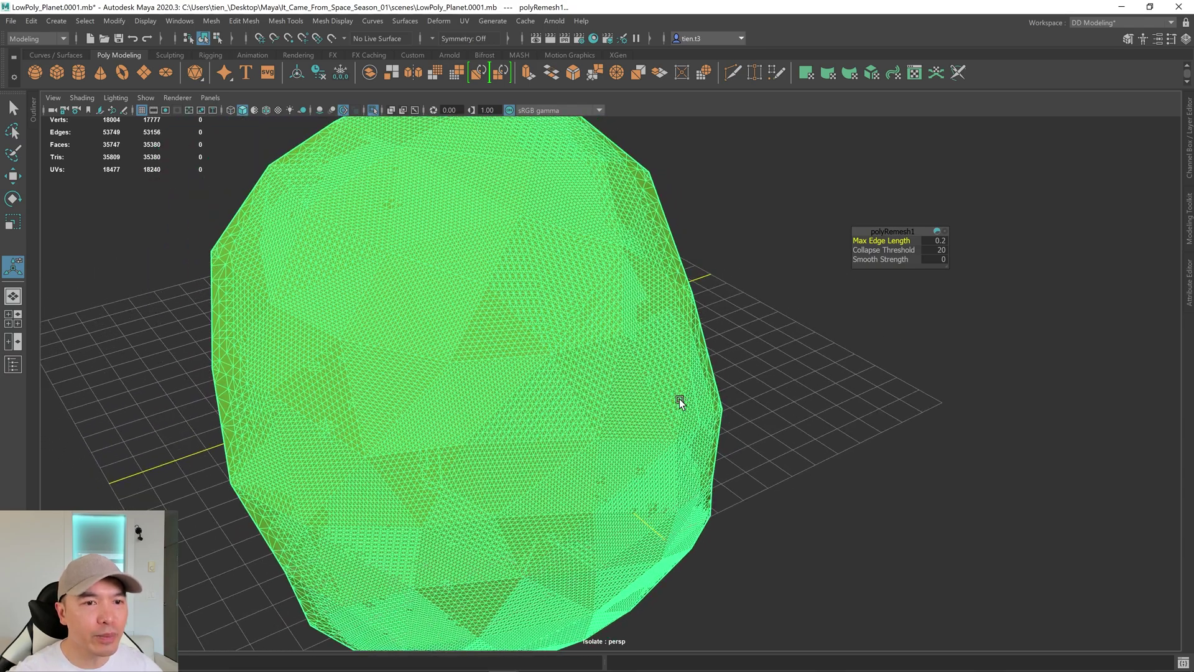
scroll(796, 317, "down", 5)
left_click_drag(791, 315, 733, 318, "alt")
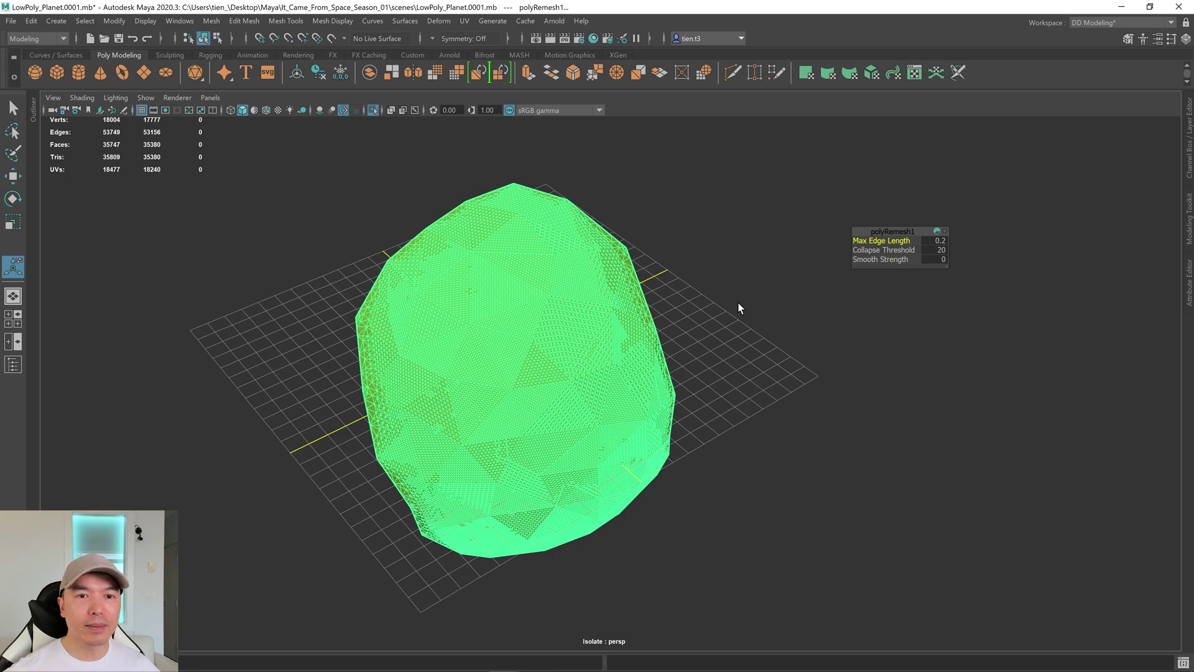
key("q")
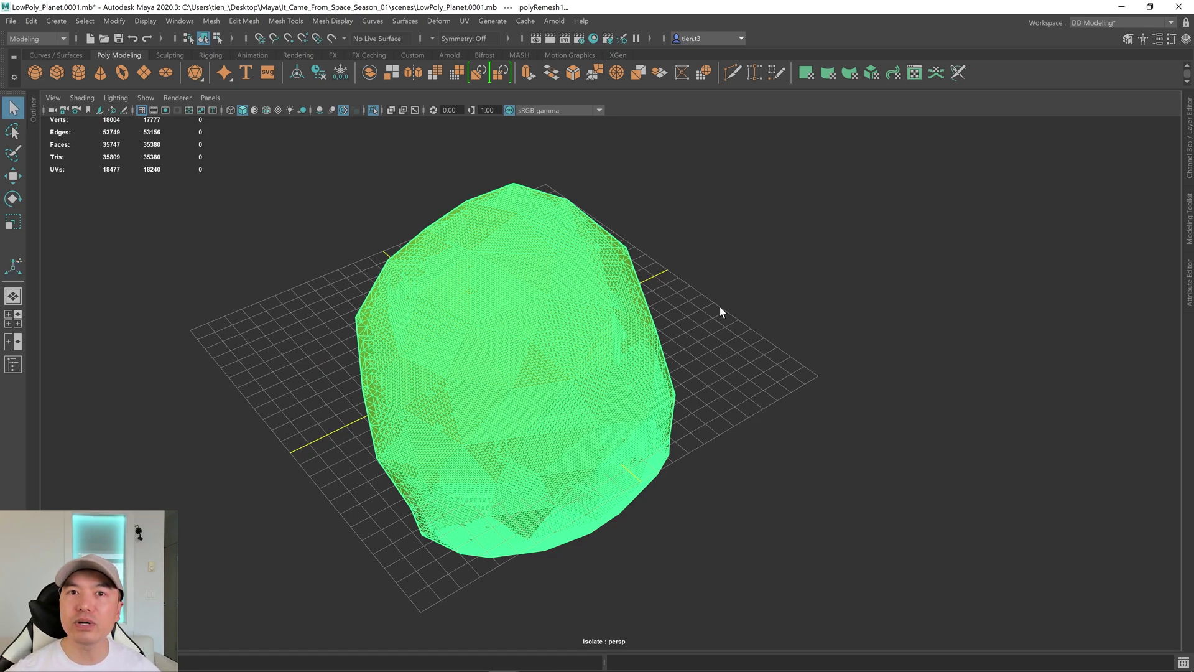
Step: Select the remeshed continent piece and delete its construction history
left_click(571, 273)
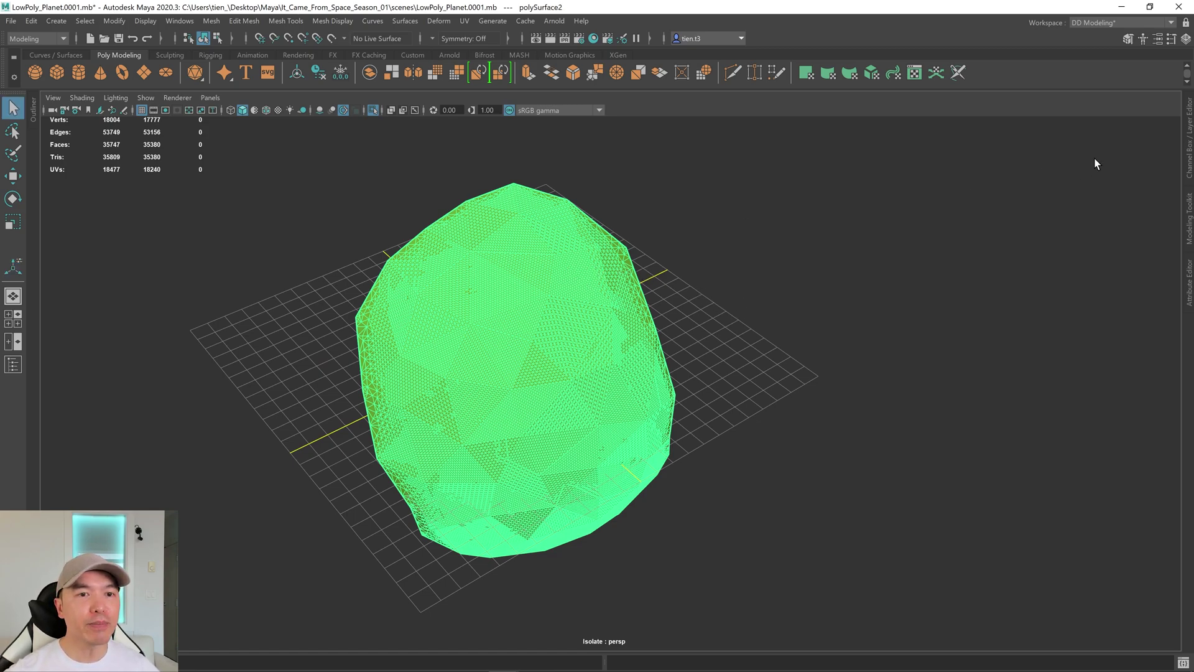
left_click(1189, 142)
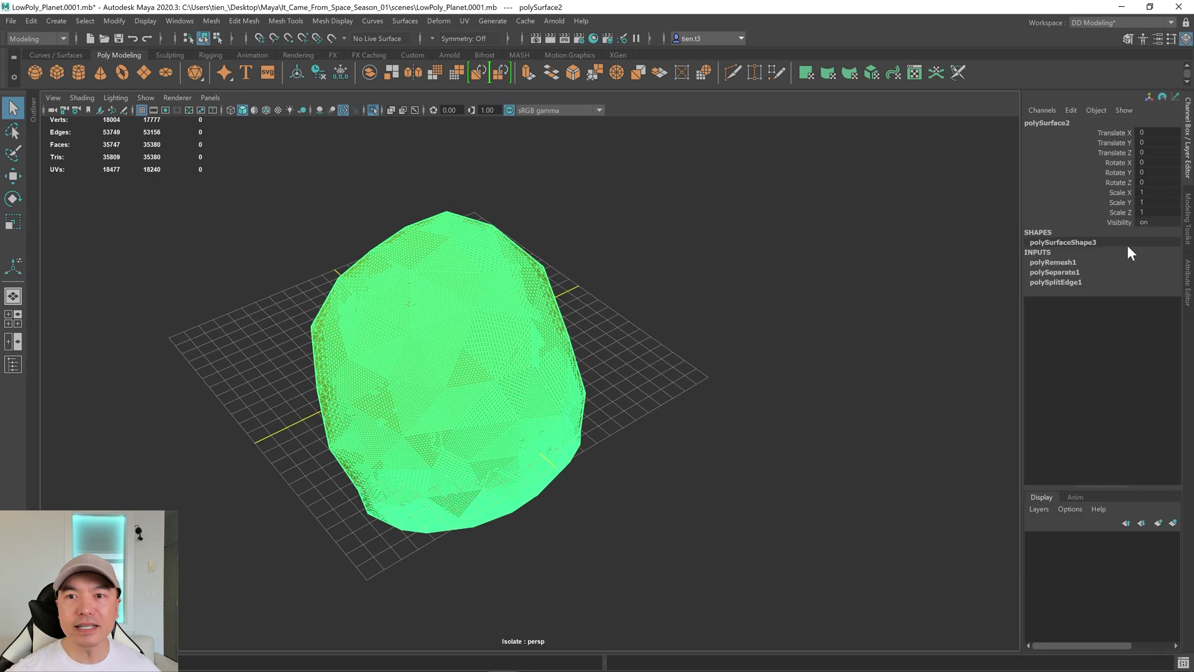
left_click(318, 74)
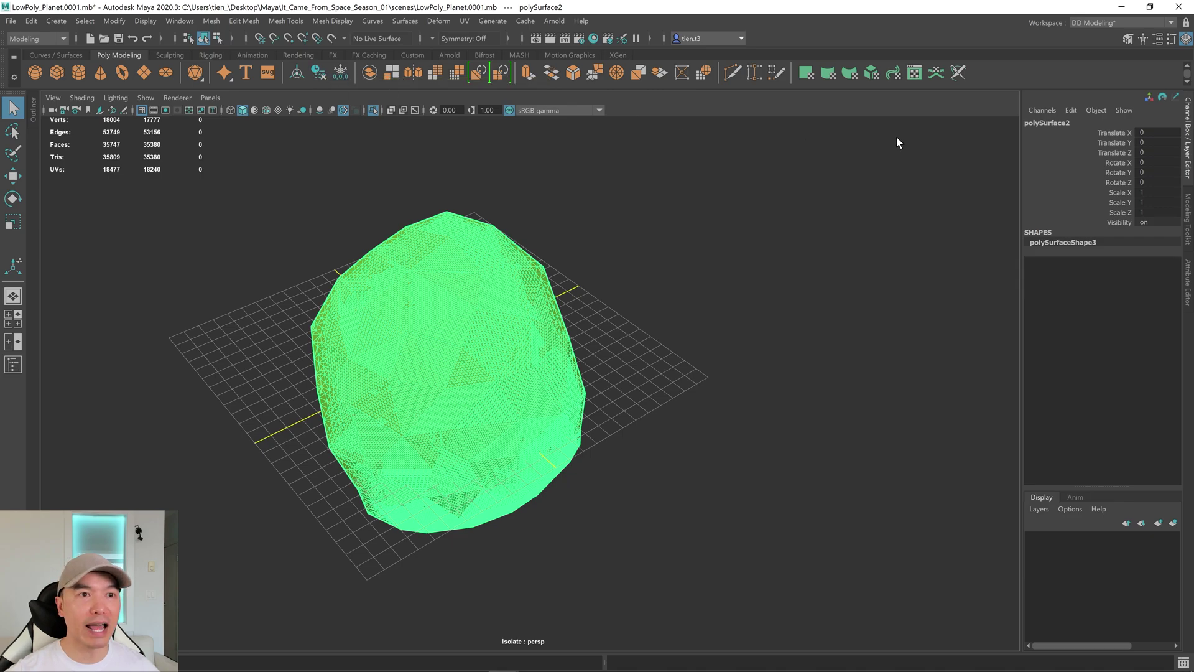
left_click(1189, 128)
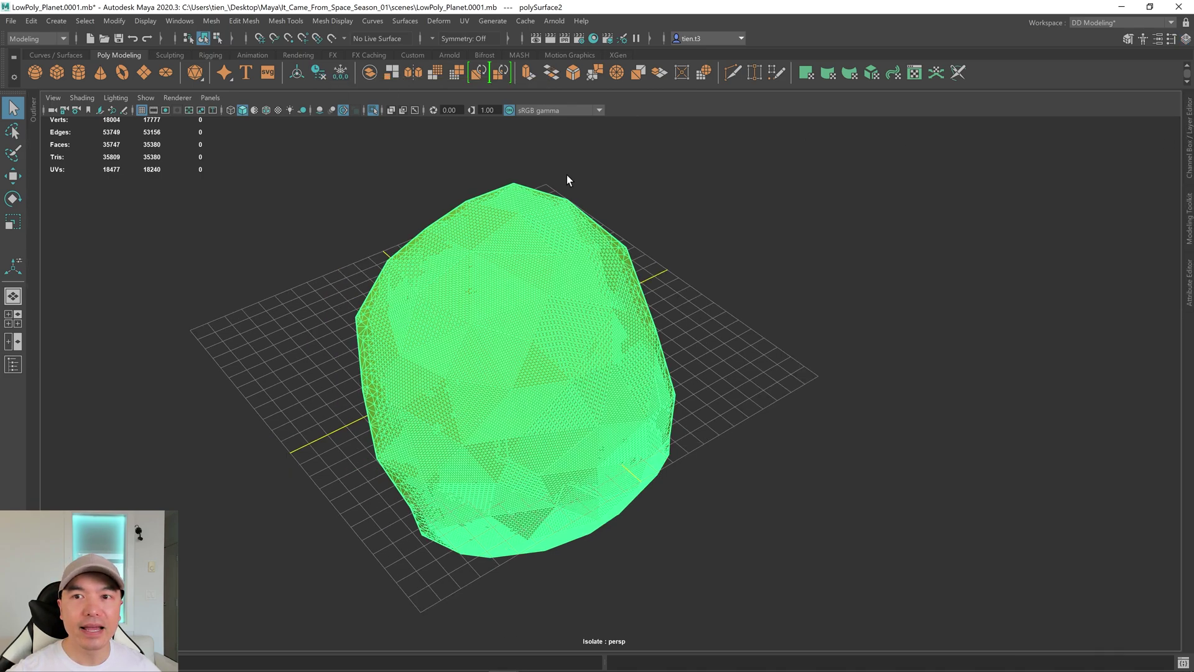
Step: Sculpt a curved raised ridge on the upper middle of the continent piece with the Sculpt tool
left_click(159, 57)
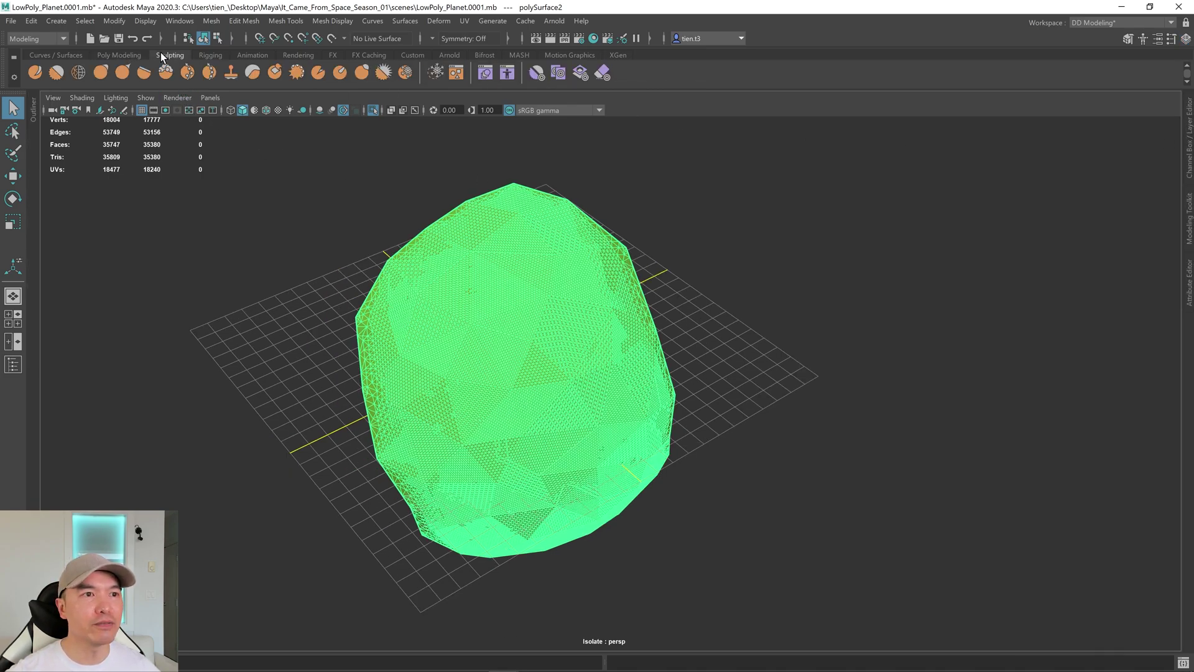
left_click(36, 72)
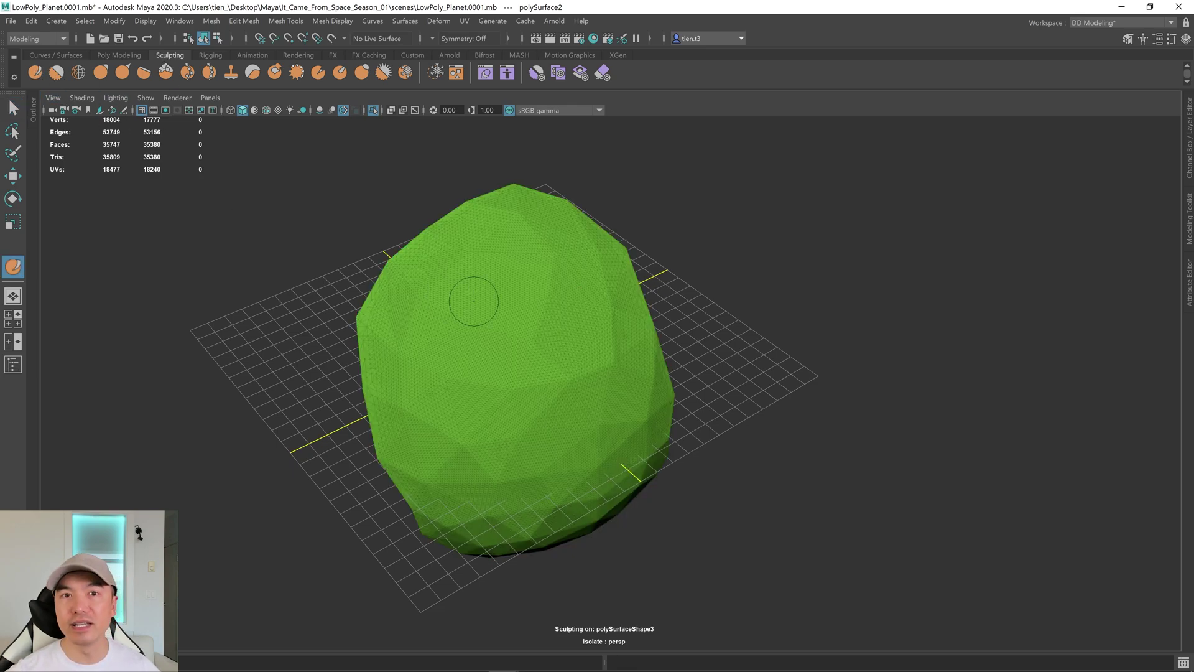
scroll(565, 331, "up", 3)
mouse_move(611, 339)
left_mouse_down("alt")
mouse_move(552, 322)
mouse_move(579, 357)
mouse_move(576, 330)
mouse_move(549, 320)
left_mouse_up("alt")
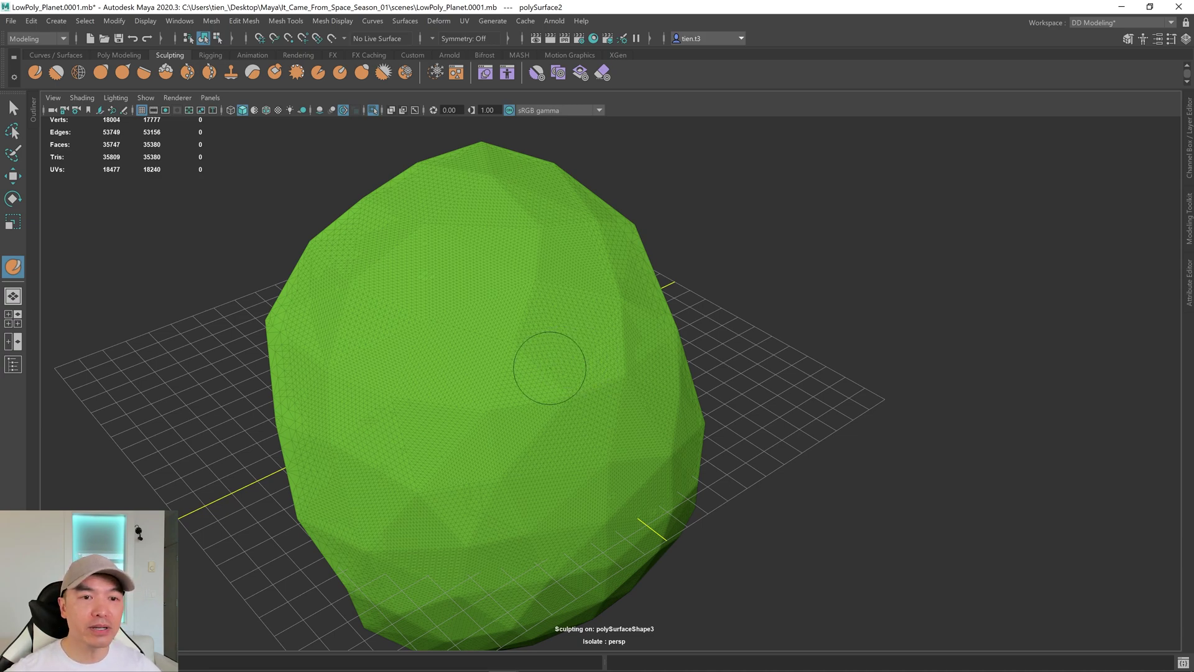
mouse_move(550, 368)
left_mouse_down()
mouse_move(535, 368)
mouse_move(558, 368)
left_mouse_up()
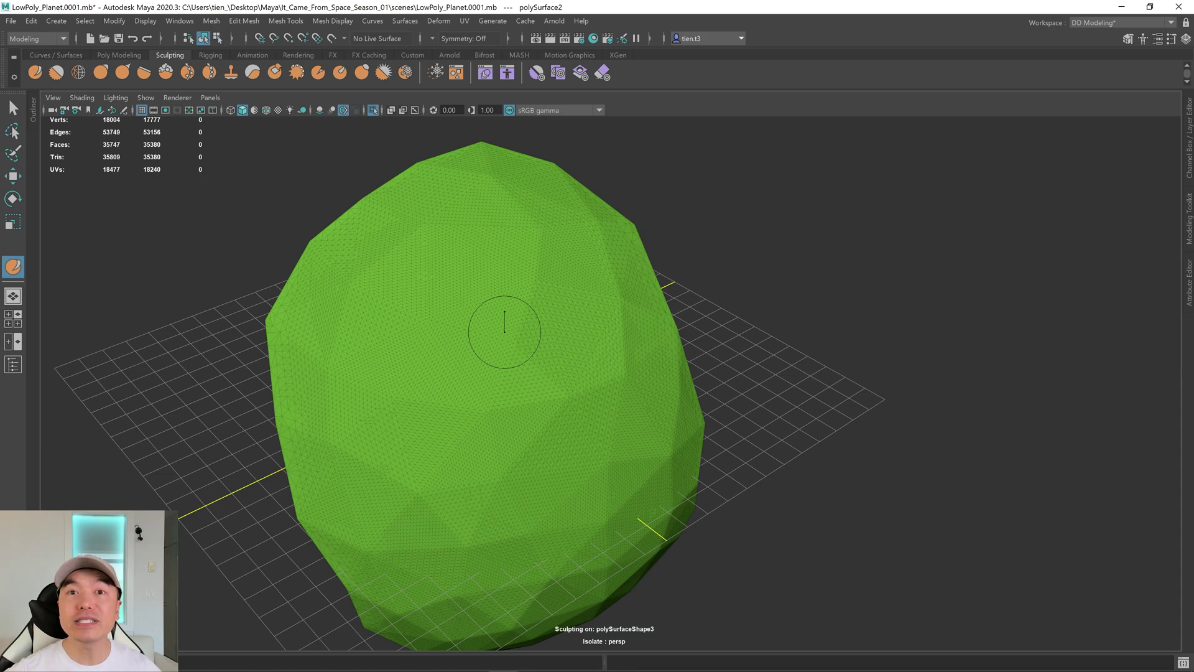
scroll(524, 342, "down", 3)
mouse_move(525, 352)
left_mouse_down("alt")
mouse_move(495, 360)
mouse_move(547, 347)
mouse_move(563, 313)
mouse_move(576, 353)
mouse_move(541, 360)
mouse_move(498, 325)
mouse_move(471, 367)
mouse_move(551, 377)
left_mouse_up("alt")
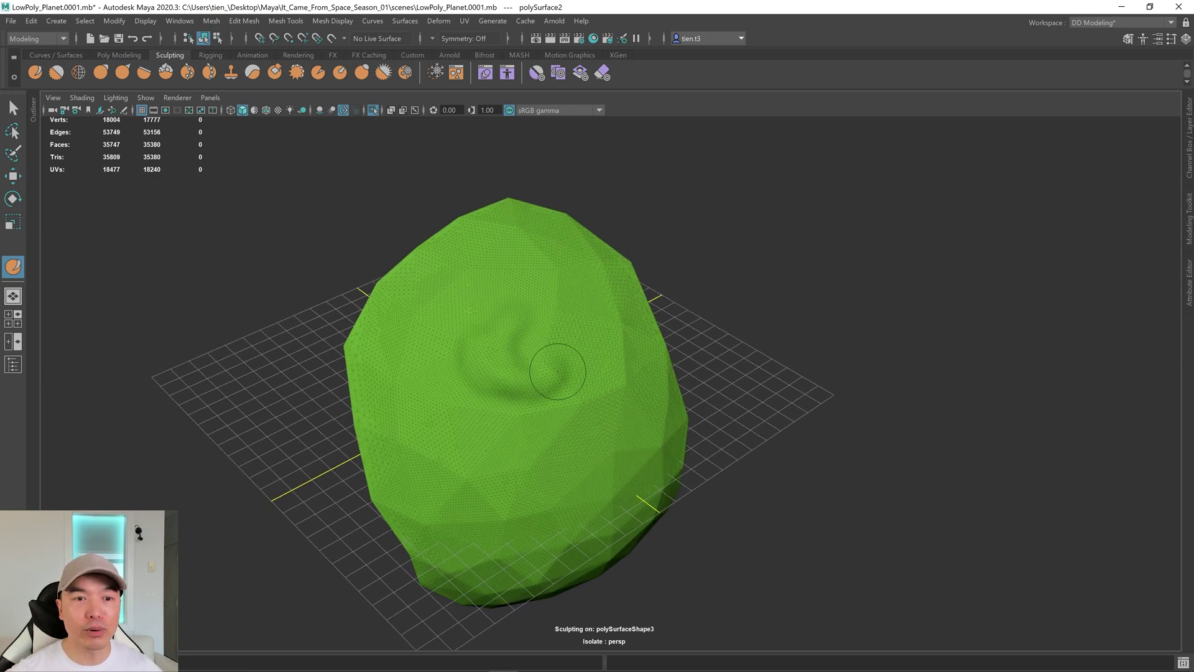
Step: Smooth the lower end of the sculpted ridge on the continent piece
scroll(556, 372, "up", 3)
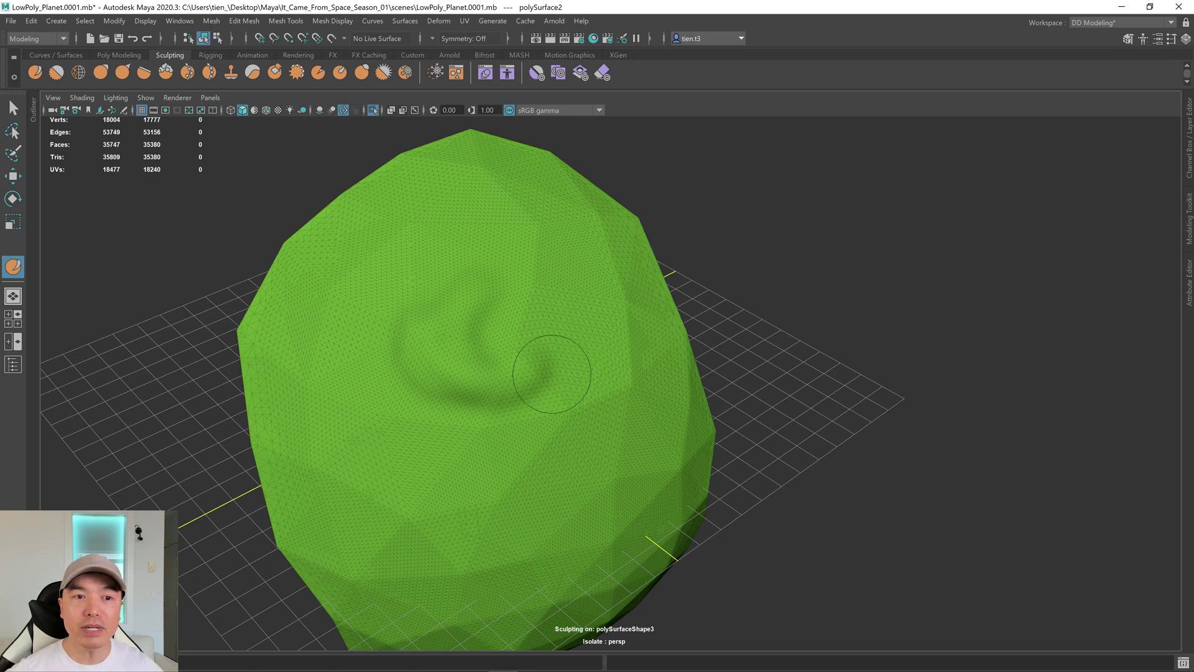
mouse_move(552, 374)
left_mouse_down("shift")
mouse_move(520, 381)
mouse_move(492, 420)
left_mouse_up("shift")
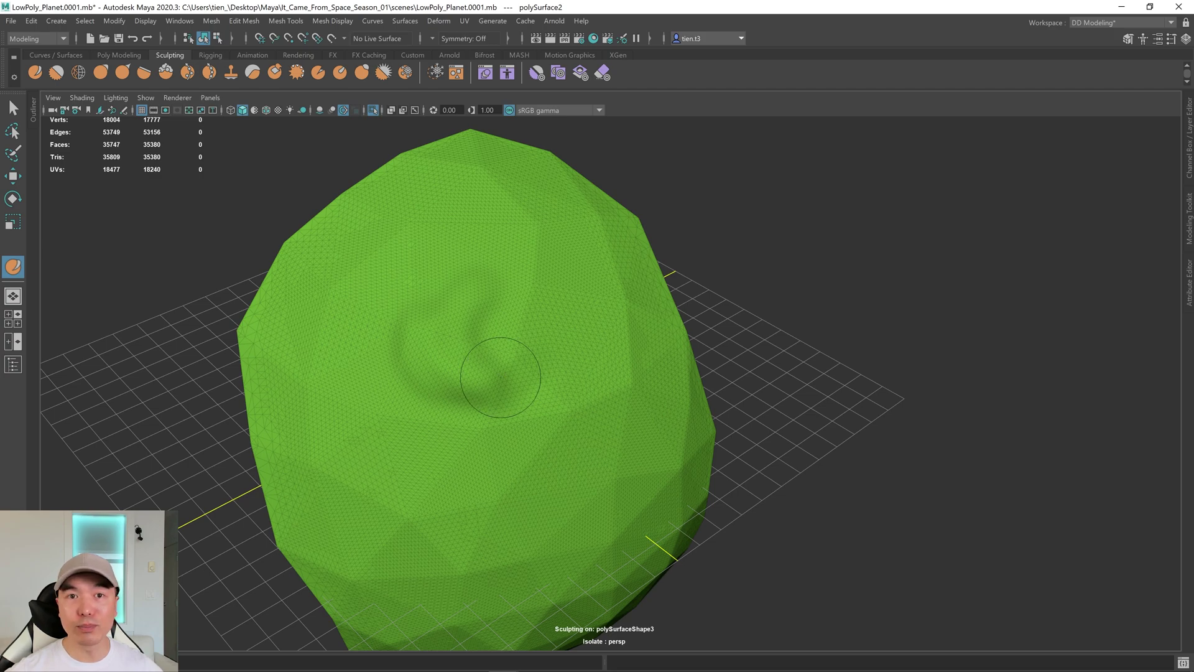
left_click_drag(491, 349, 466, 333, "alt")
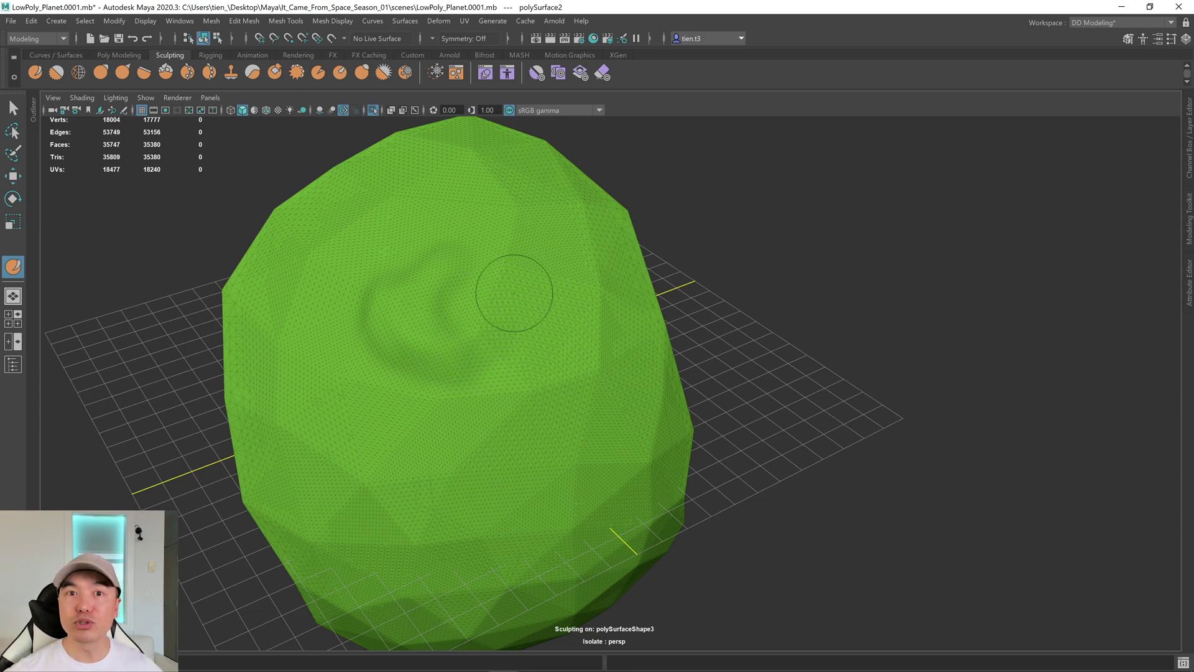
mouse_move(458, 331)
left_mouse_down("alt")
mouse_move(467, 325)
mouse_move(453, 330)
left_mouse_up("alt")
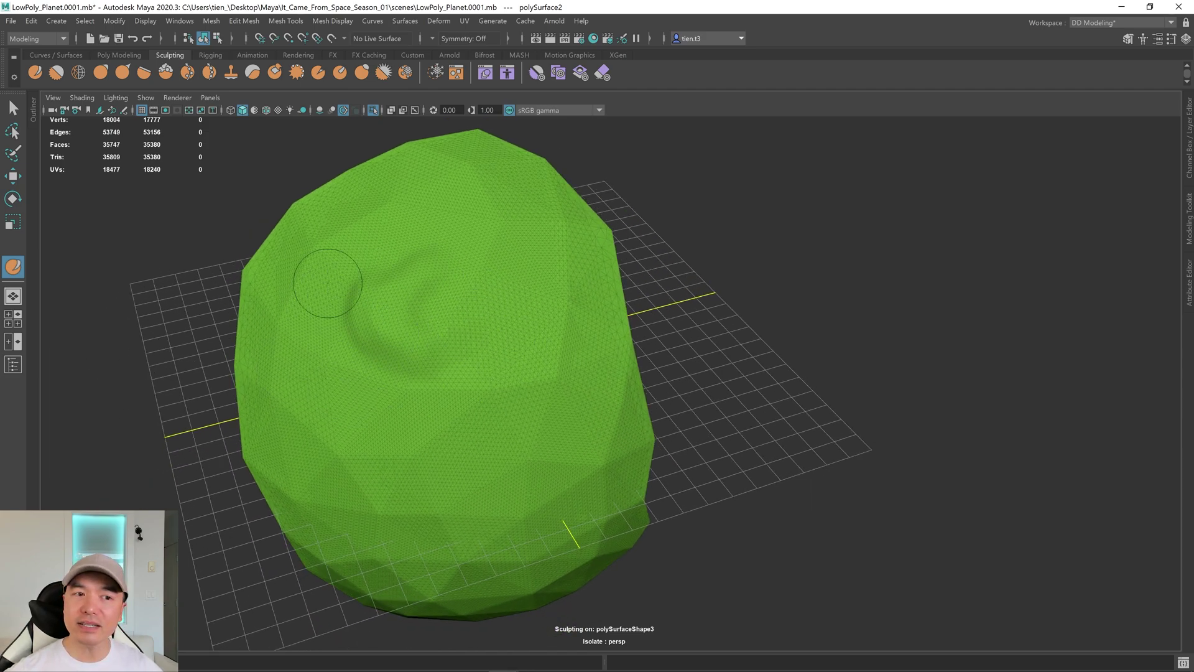
mouse_move(506, 304)
left_mouse_down("alt")
mouse_move(474, 310)
mouse_move(554, 347)
mouse_move(518, 368)
mouse_move(588, 366)
left_mouse_up("alt")
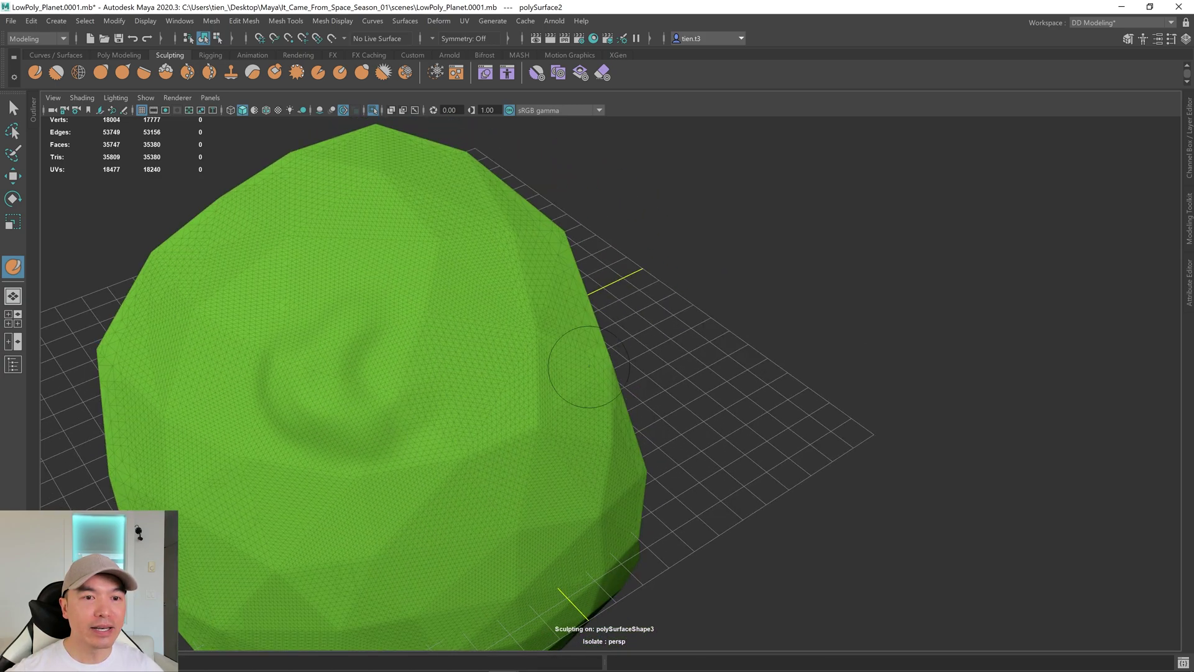
Step: Sculpt a peaked mountain with rugged ridges running down its slopes on the upper part of the continent piece
mouse_move(546, 371)
right_mouse_down("alt")
mouse_move(485, 392)
mouse_move(495, 385)
right_mouse_up("alt")
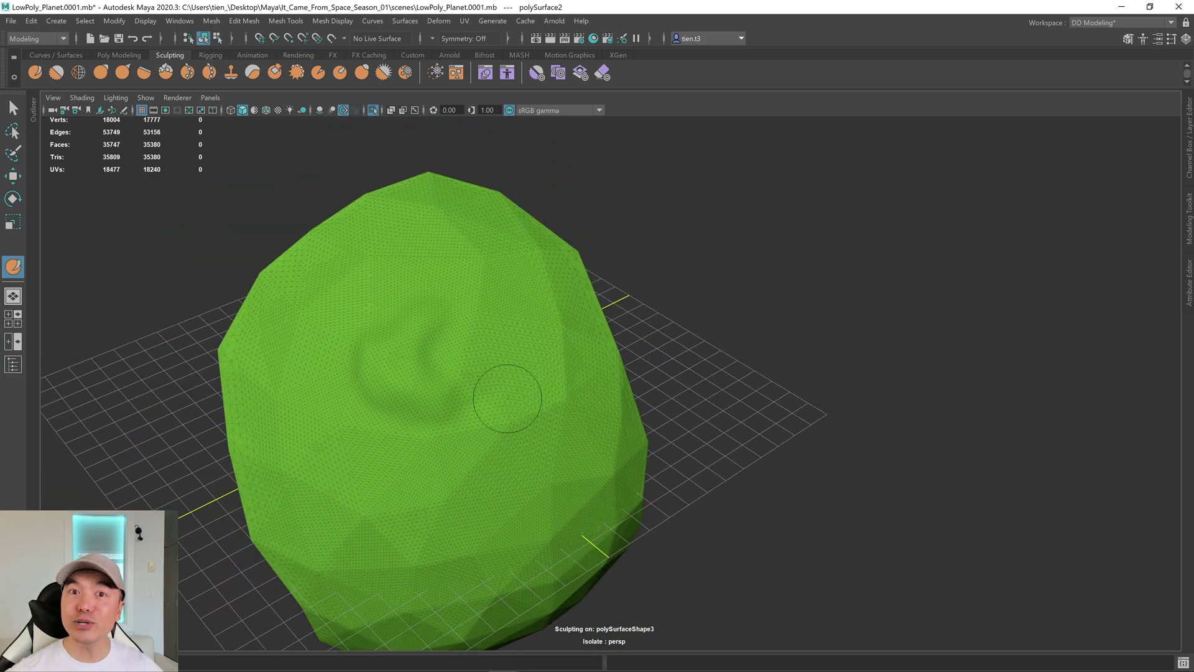
mouse_move(494, 384)
left_mouse_down("alt")
mouse_move(359, 389)
mouse_move(398, 382)
left_mouse_up("alt")
right_click_drag(398, 383, 446, 376, "alt")
mouse_move(445, 376)
left_mouse_down("alt")
mouse_move(453, 389)
mouse_move(448, 341)
left_mouse_up("alt")
right_click_drag(448, 340, 472, 354, "alt")
mouse_move(473, 354)
left_mouse_down("alt")
mouse_move(545, 385)
mouse_move(466, 412)
mouse_move(539, 440)
mouse_move(480, 373)
mouse_move(534, 387)
mouse_move(493, 346)
mouse_move(592, 398)
mouse_move(499, 328)
mouse_move(608, 297)
left_mouse_up("alt")
key("ctrl+z")
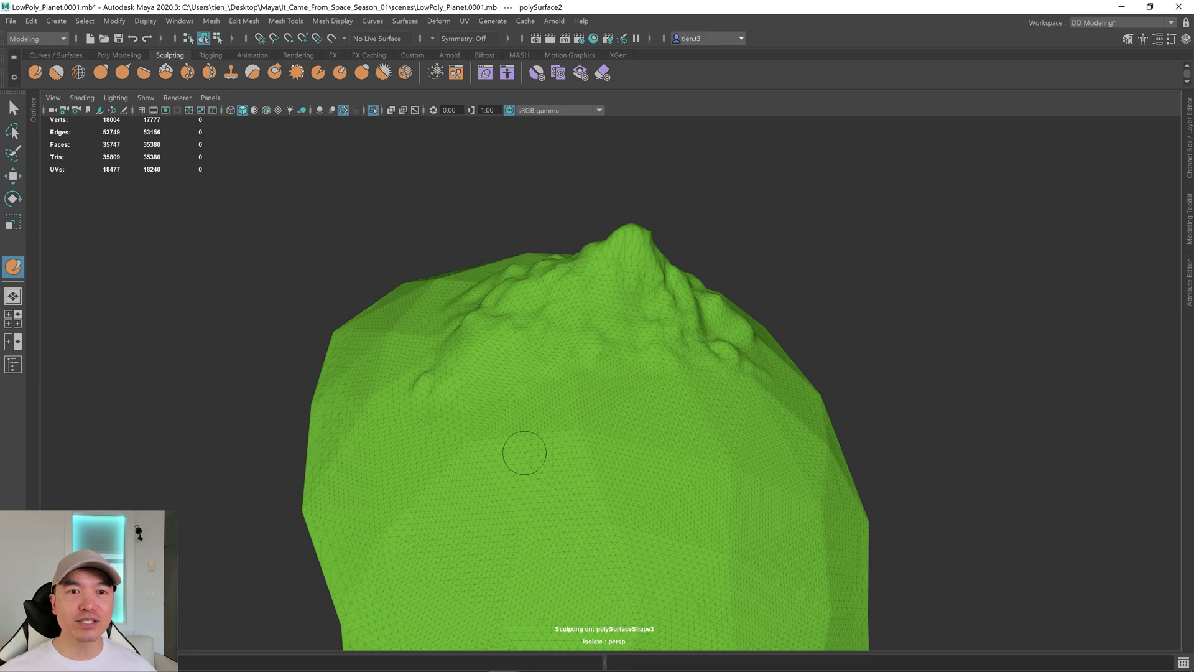
scroll(722, 416, "down", 4)
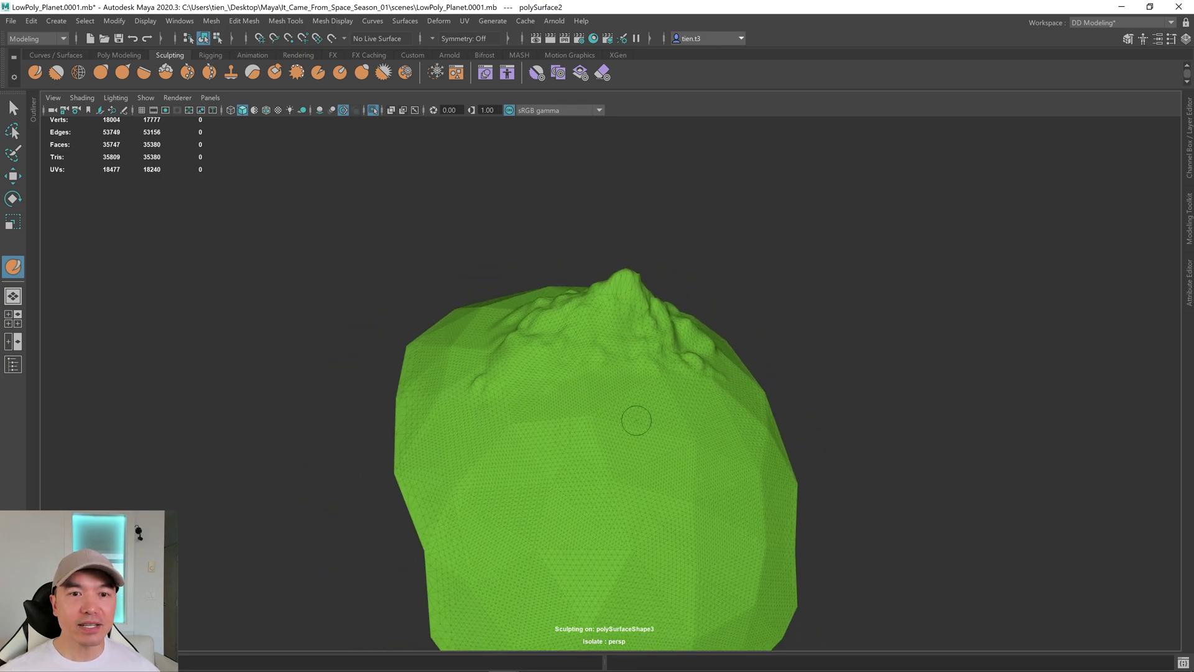
left_click_drag(681, 441, 679, 445, "alt")
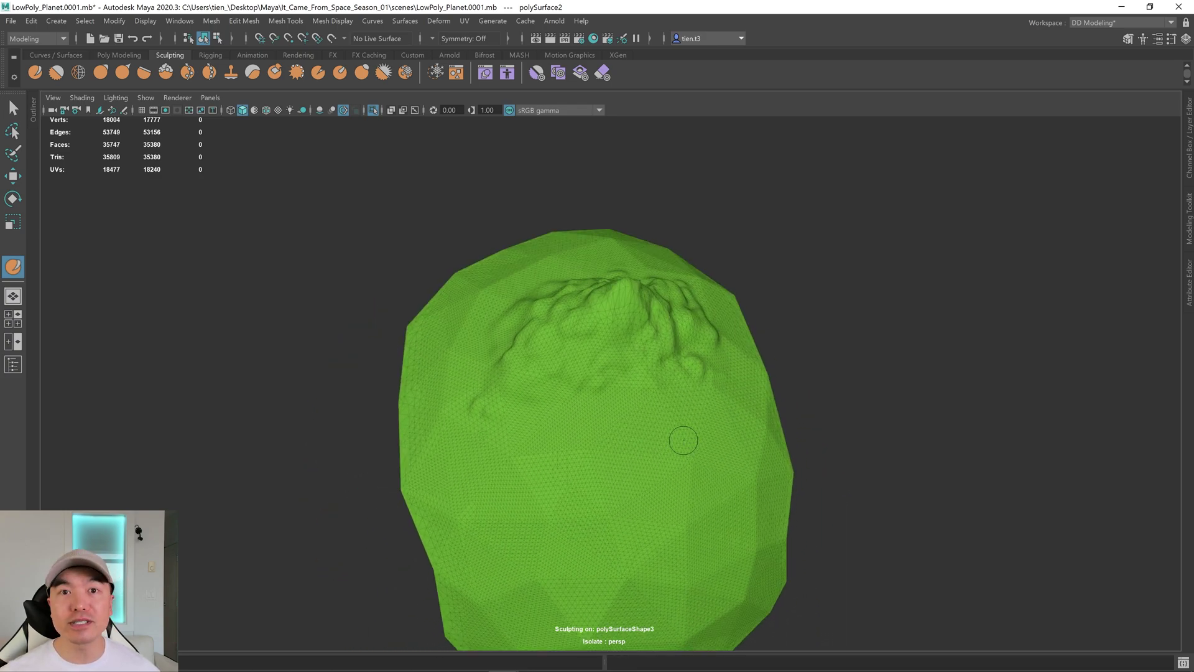
Step: Turn off viewport isolation to show the whole planet, and return the sculpted continent piece to object mode
left_click(124, 55)
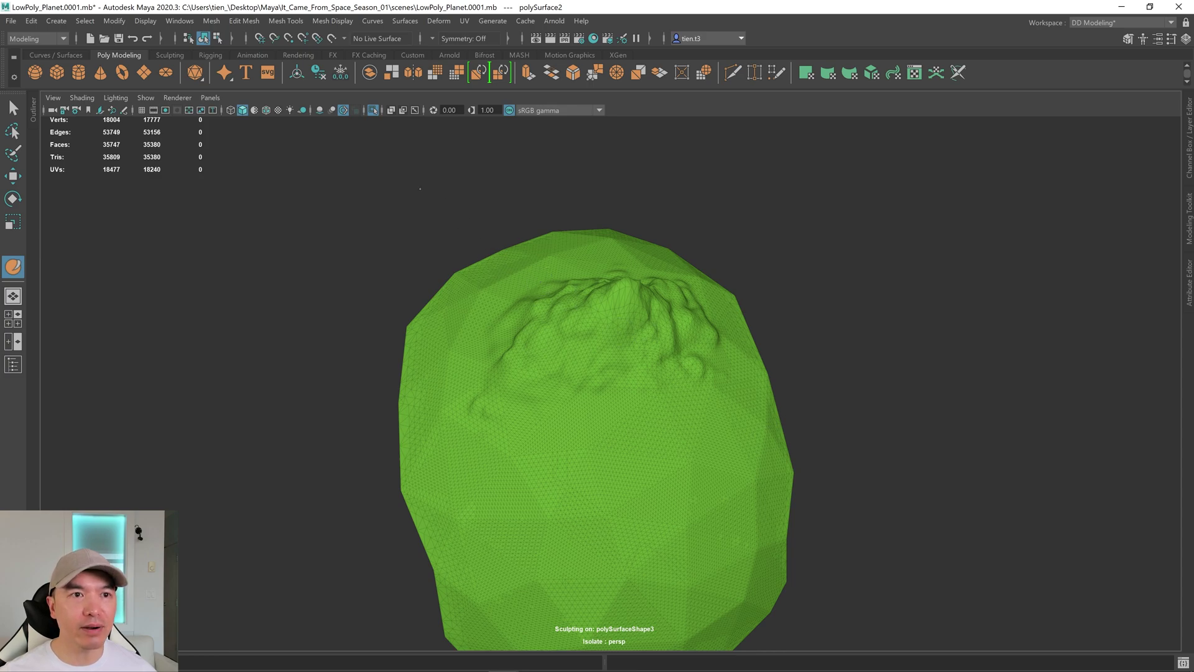
left_click(373, 110)
left_click_drag(632, 448, 648, 450, "alt")
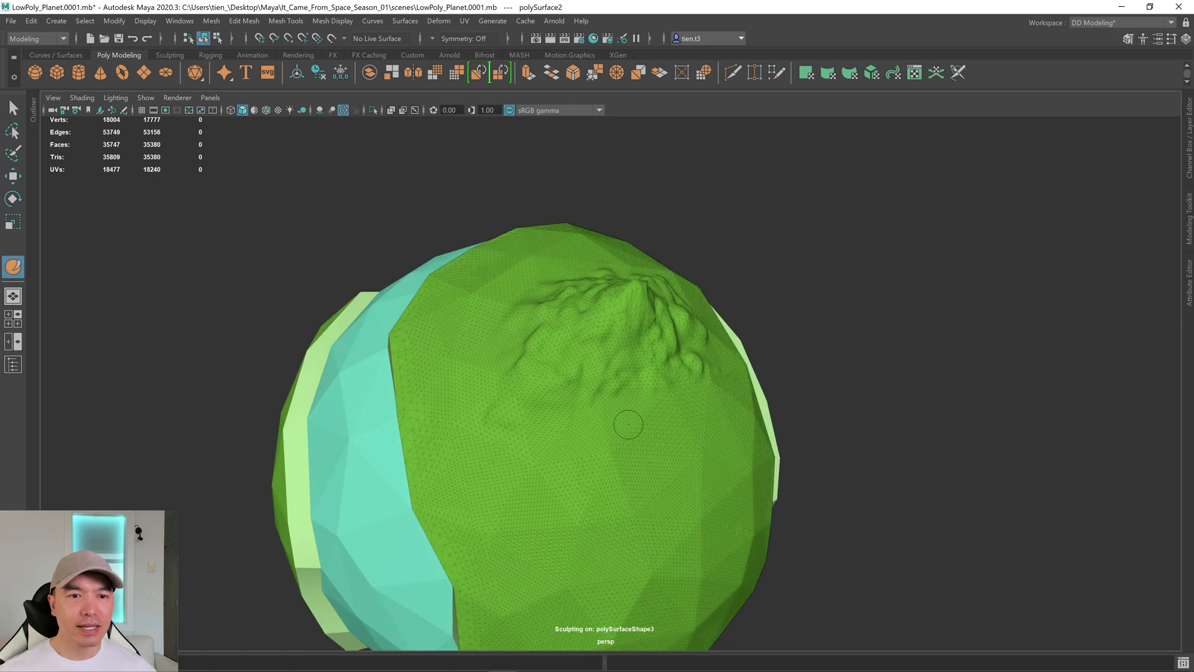
key("q")
mouse_move(562, 314)
right_mouse_down()
mouse_move(633, 270)
mouse_move(613, 336)
right_mouse_up()
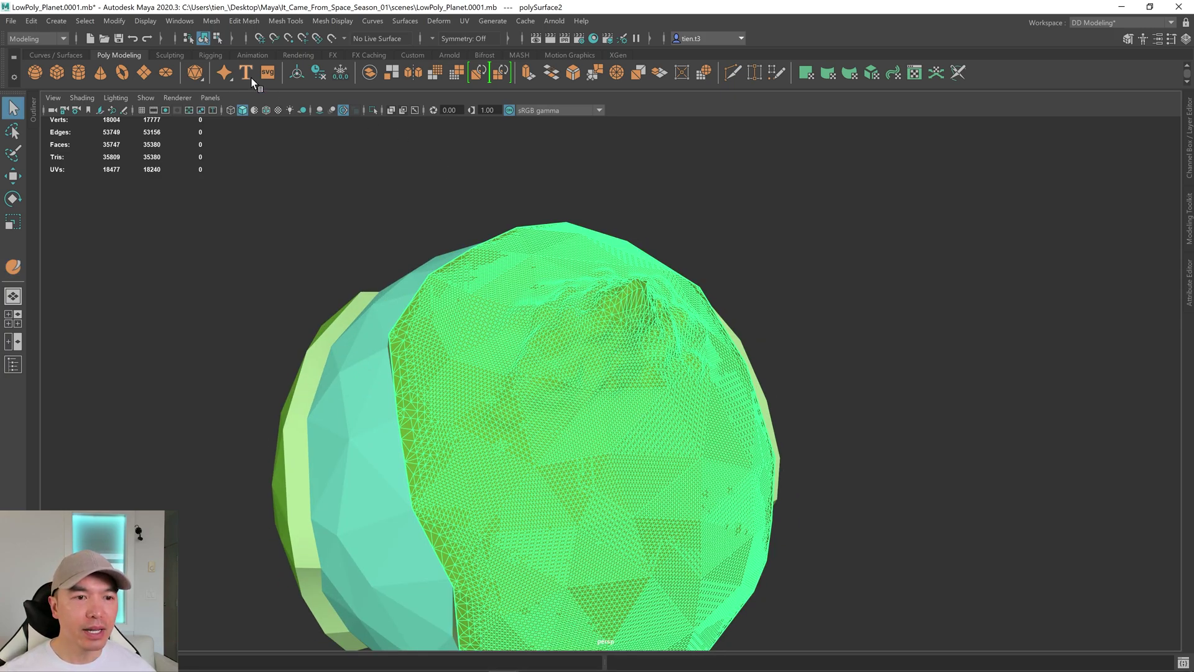
Step: Reduce the sculpted continent piece's polygons by 50 percent
left_click(211, 21)
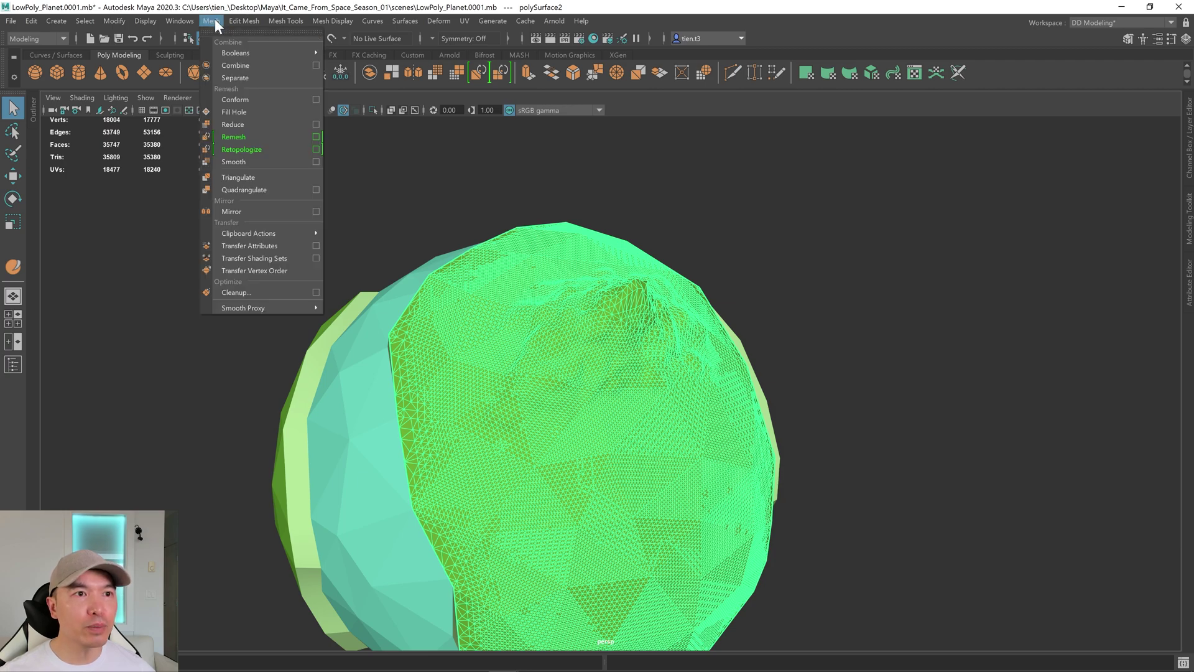
left_click(238, 124)
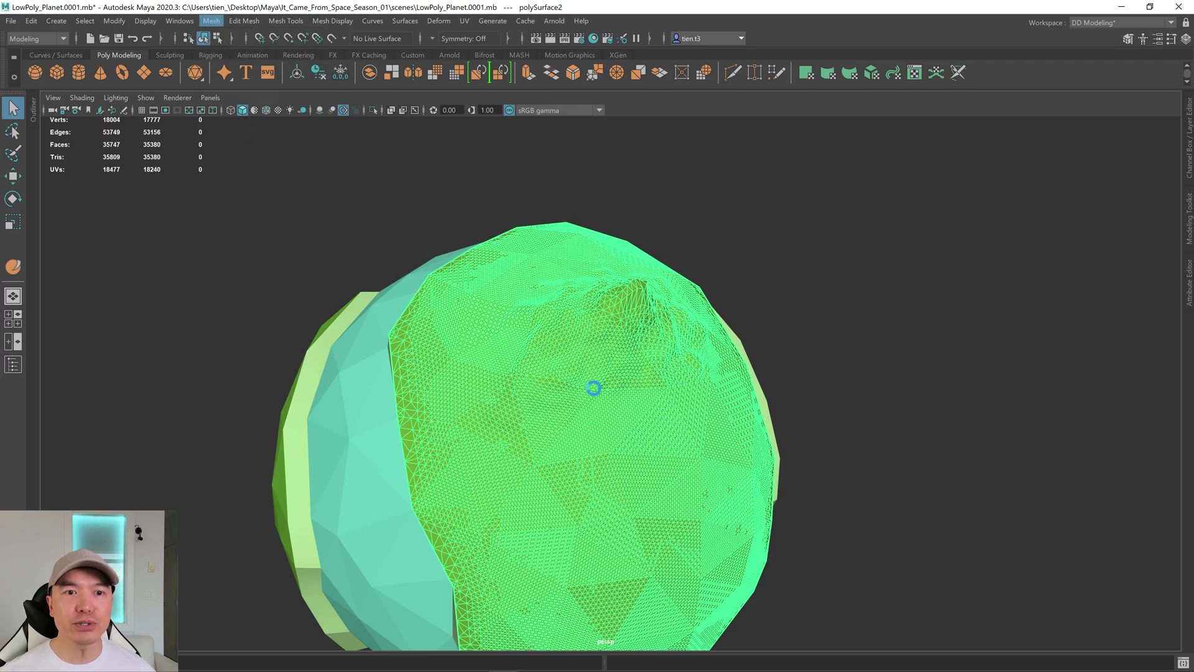
left_click_drag(643, 413, 829, 267, "alt")
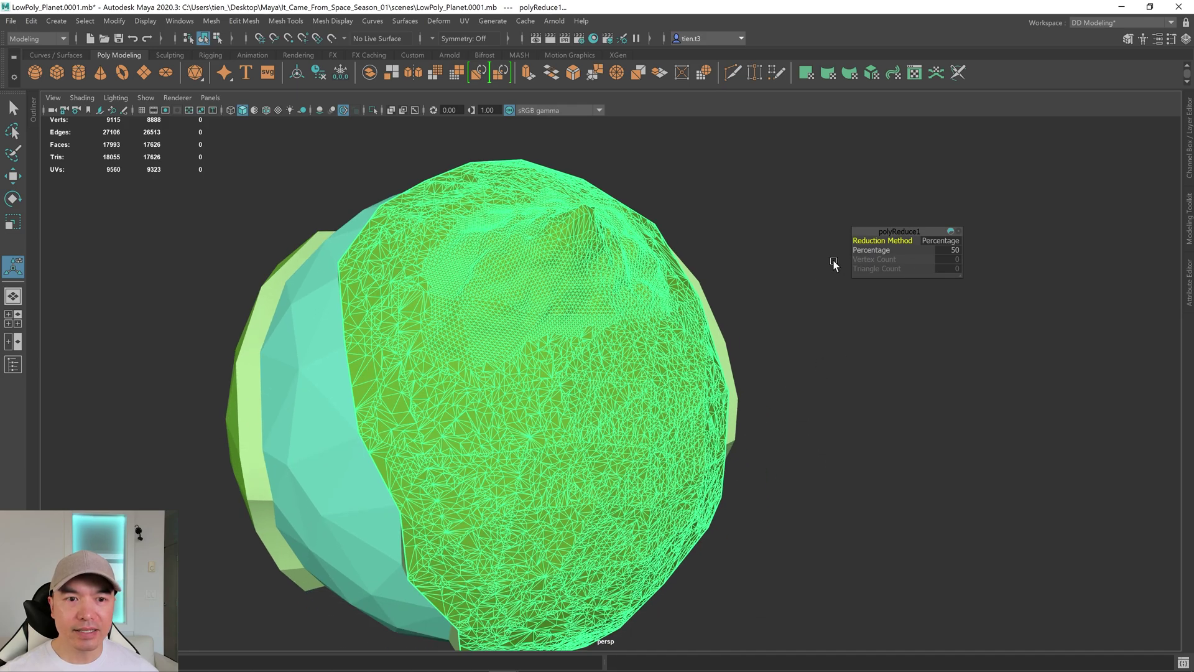
left_click_drag(723, 321, 670, 364, "alt")
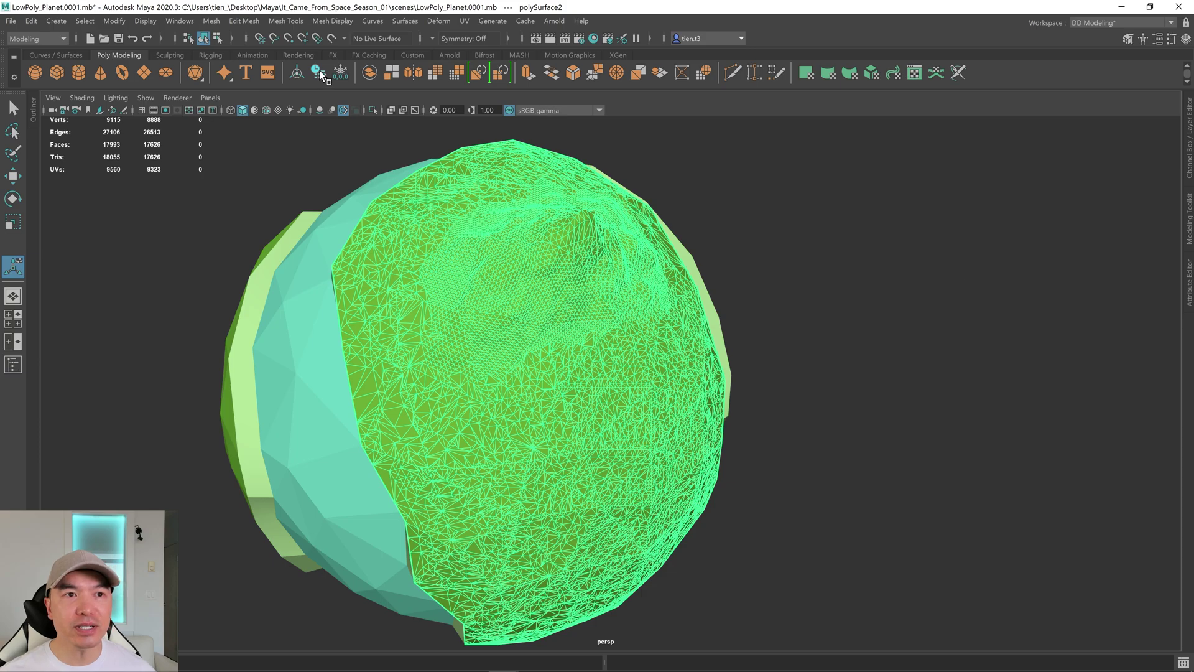
Step: Reduce the sculpted continent piece's polygons by another 50 percent and display the wireframe over the shaded planet
left_click(215, 22)
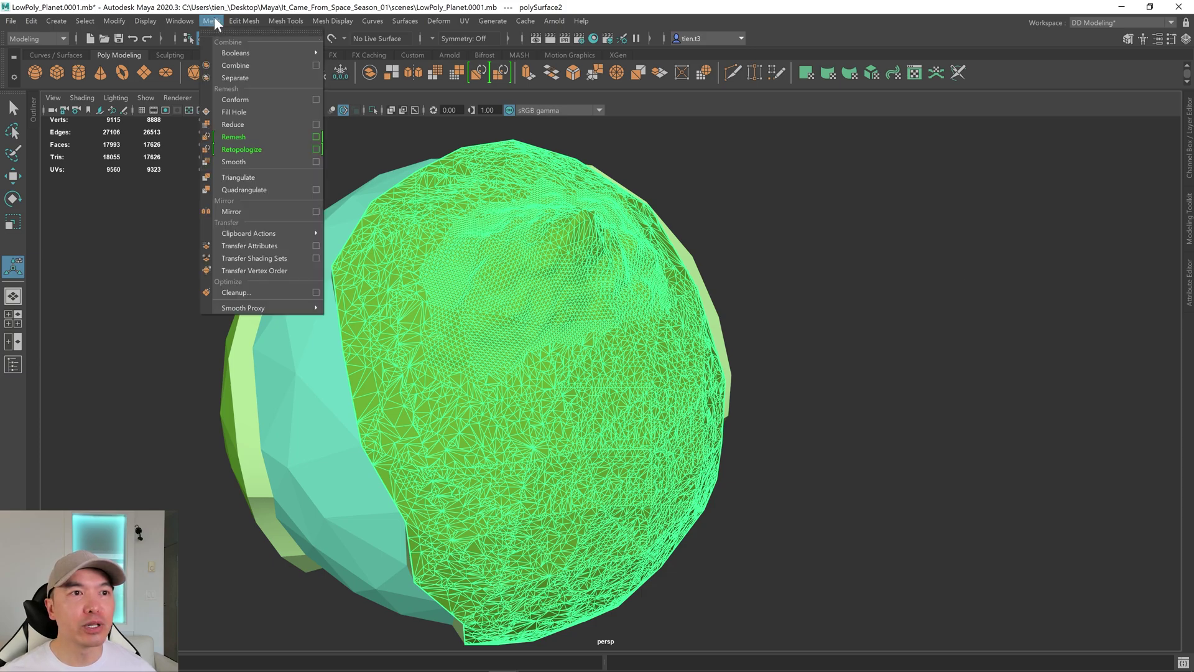
left_click(249, 124)
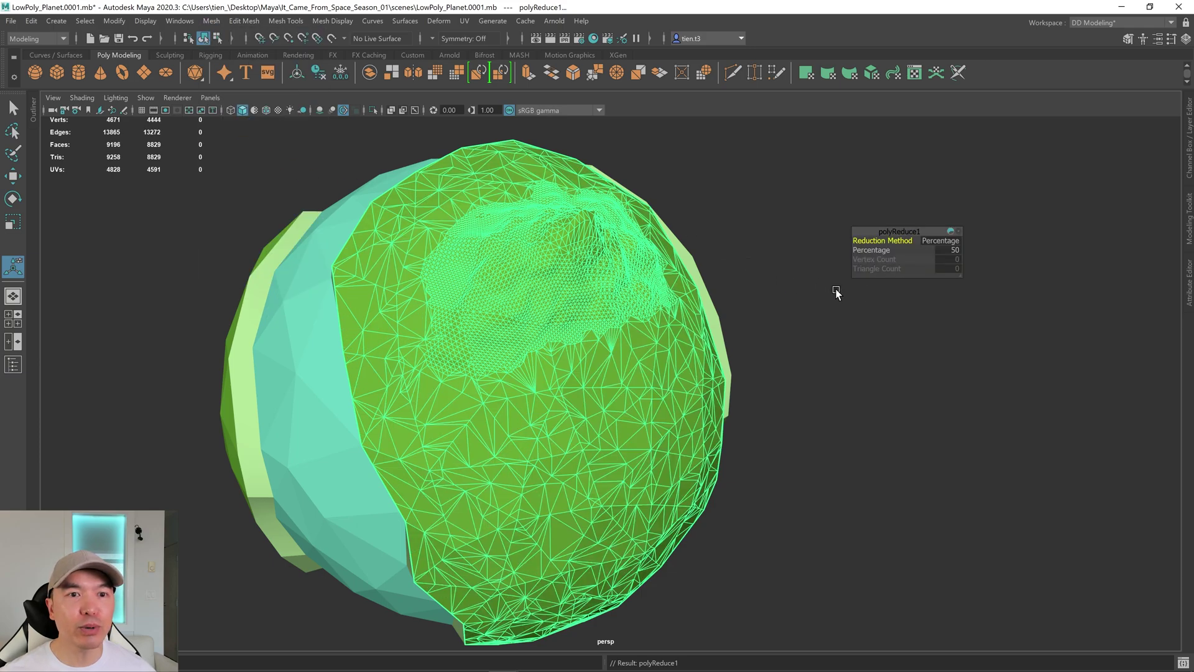
left_click_drag(731, 334, 707, 328, "alt")
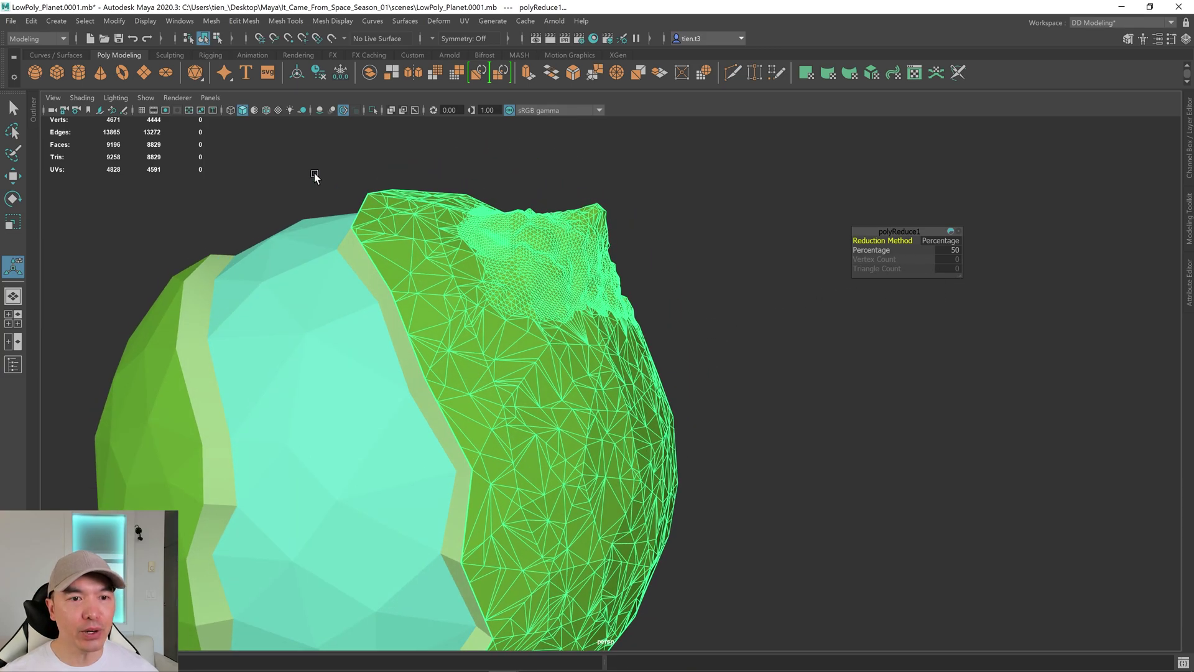
left_click(267, 110)
scroll(490, 306, "up", 3)
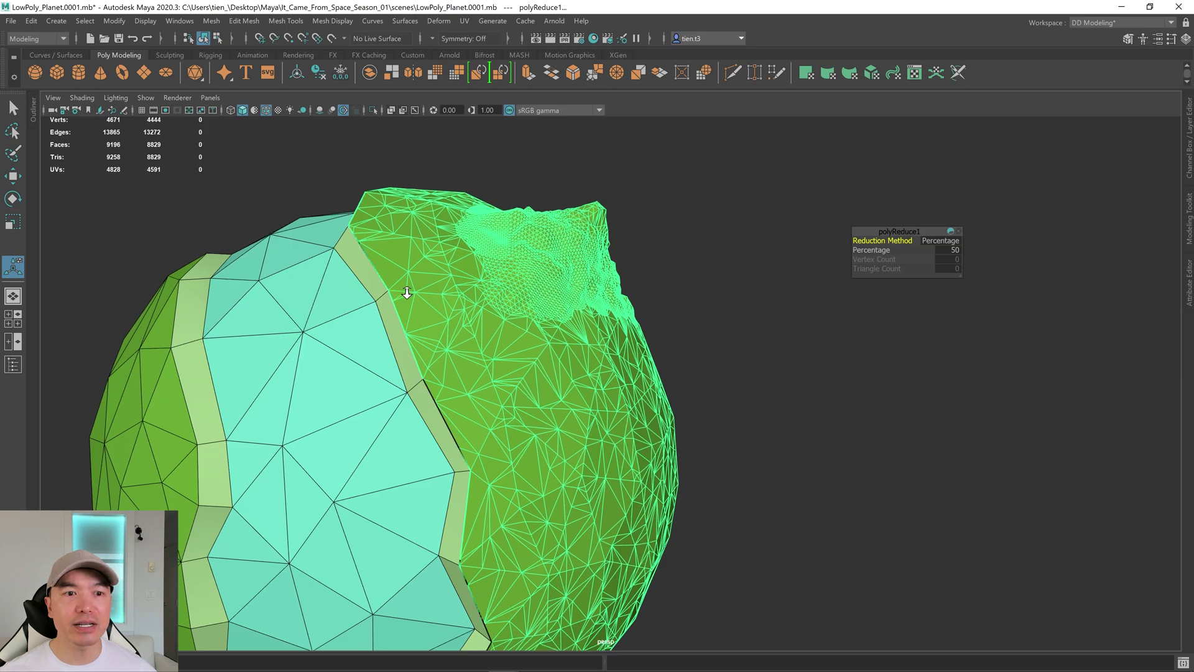
scroll(490, 306, "down", 1)
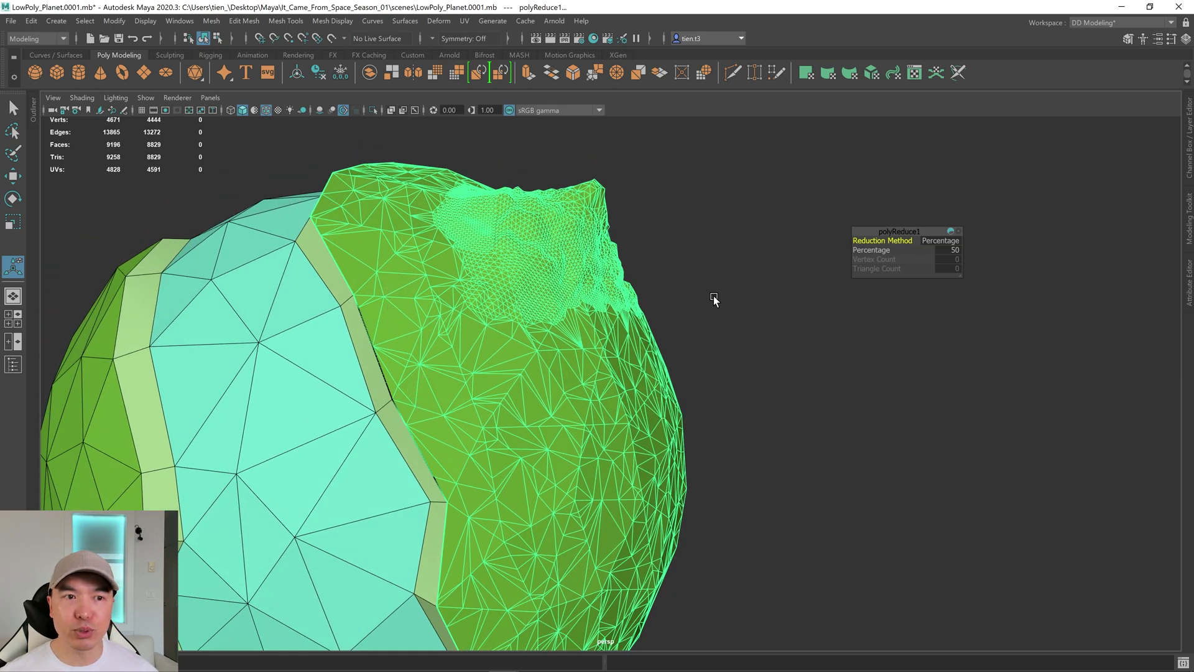
Step: Raise the continent piece's reduction percentage to 60.6
left_click_drag(864, 250, 897, 245)
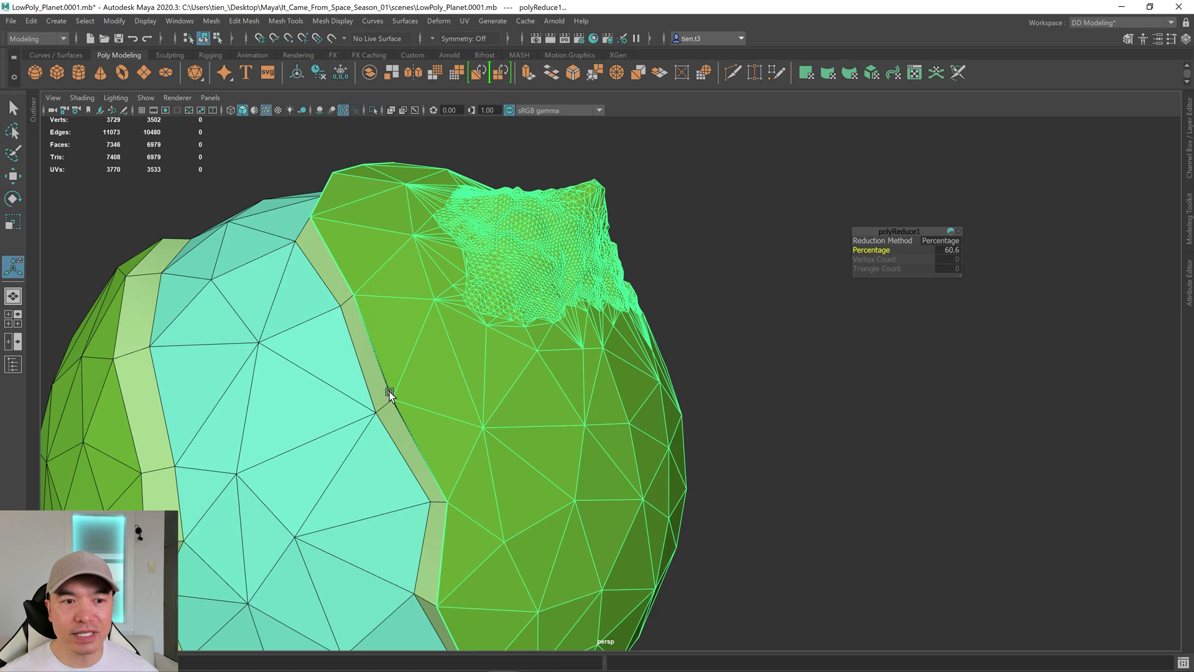
scroll(696, 429, "down", 5)
left_click_drag(591, 448, 612, 463, "alt")
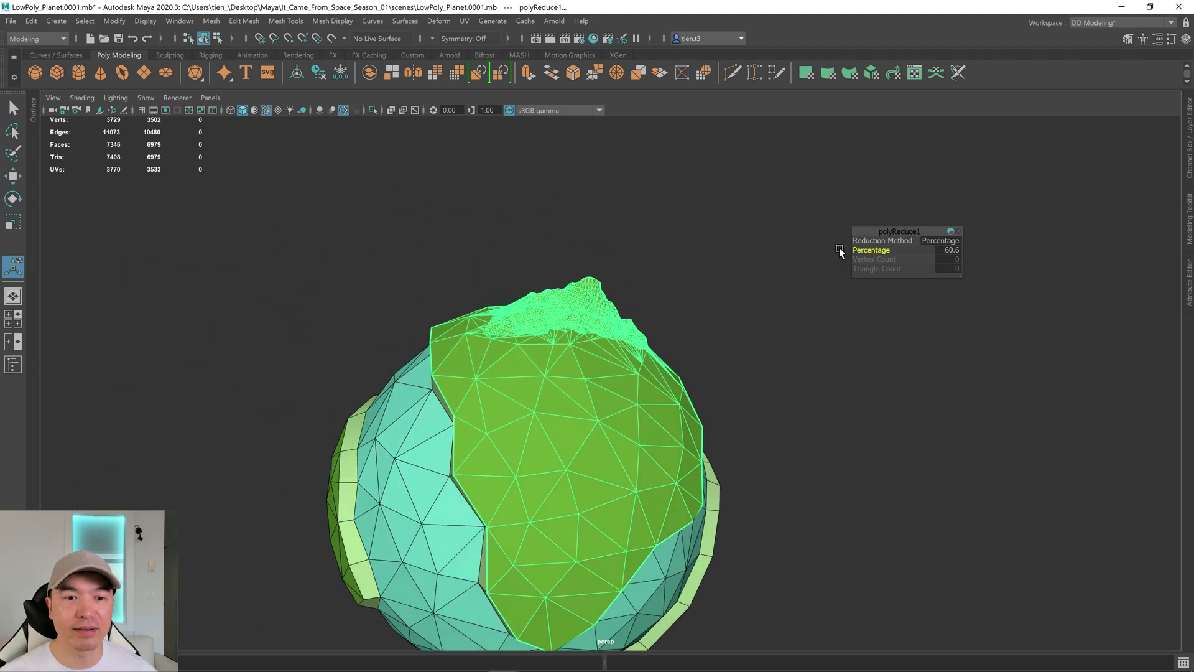
left_click_drag(640, 325, 629, 339, "alt")
right_click_drag(629, 339, 740, 386, "alt")
left_click_drag(525, 259, 573, 320, "alt")
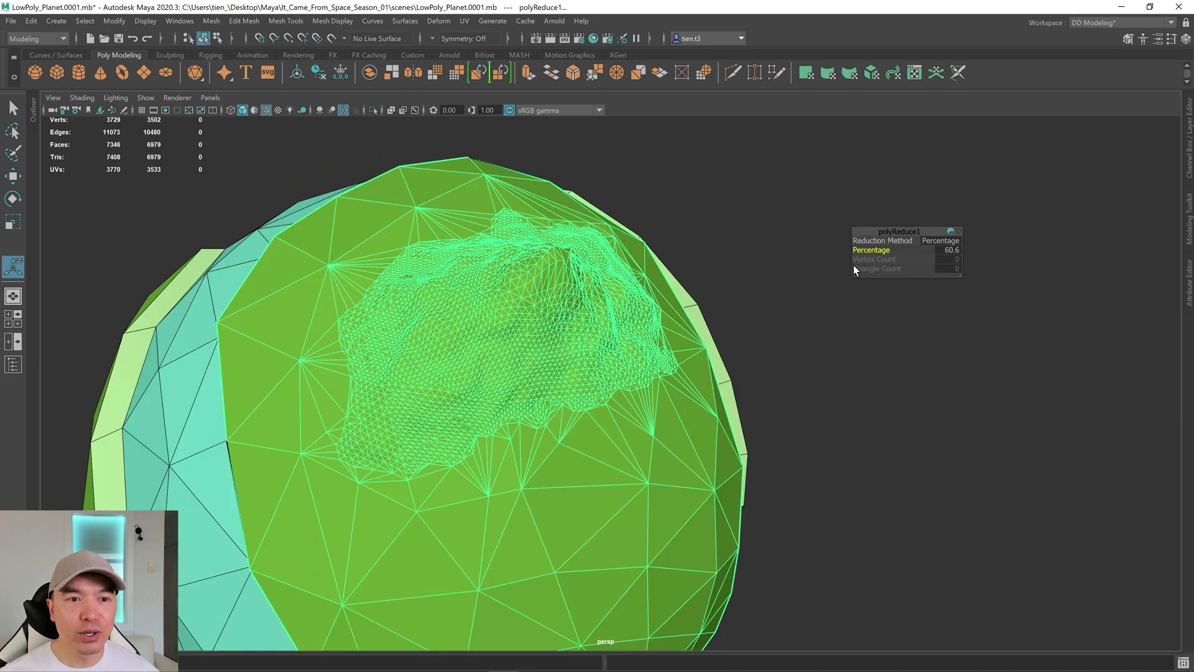
Step: Raise the reduction percentage in stages beyond 82.2 until the mountain area consists of coarse low-poly triangles
left_click_drag(870, 250, 916, 249)
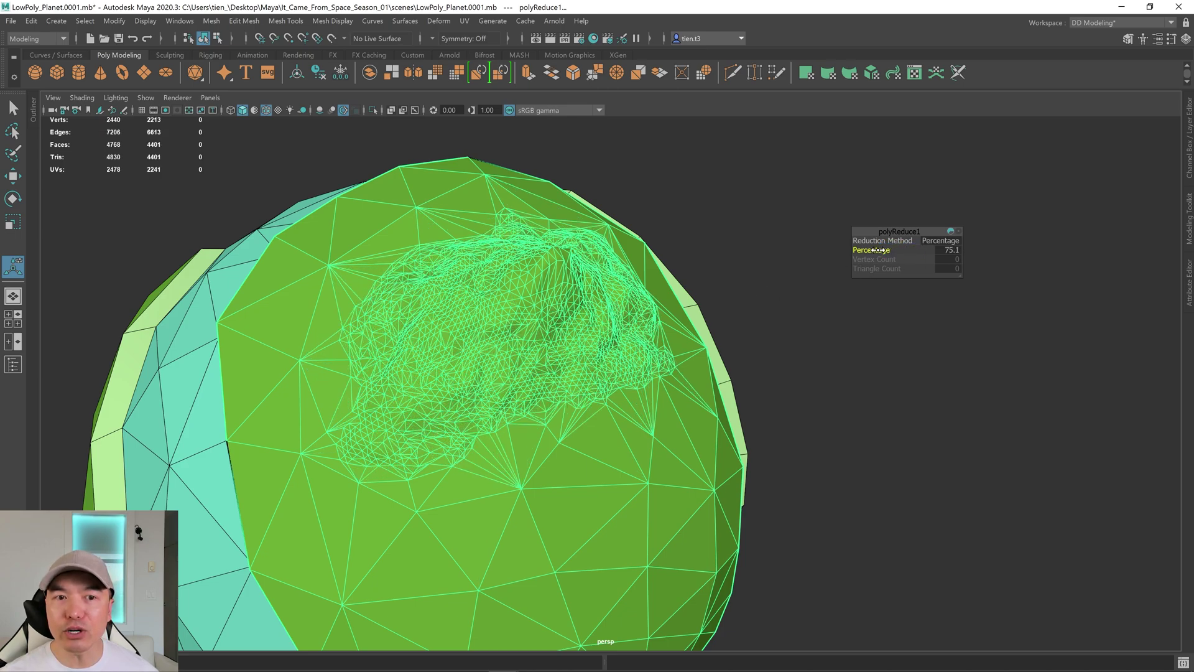
left_click_drag(872, 250, 896, 257)
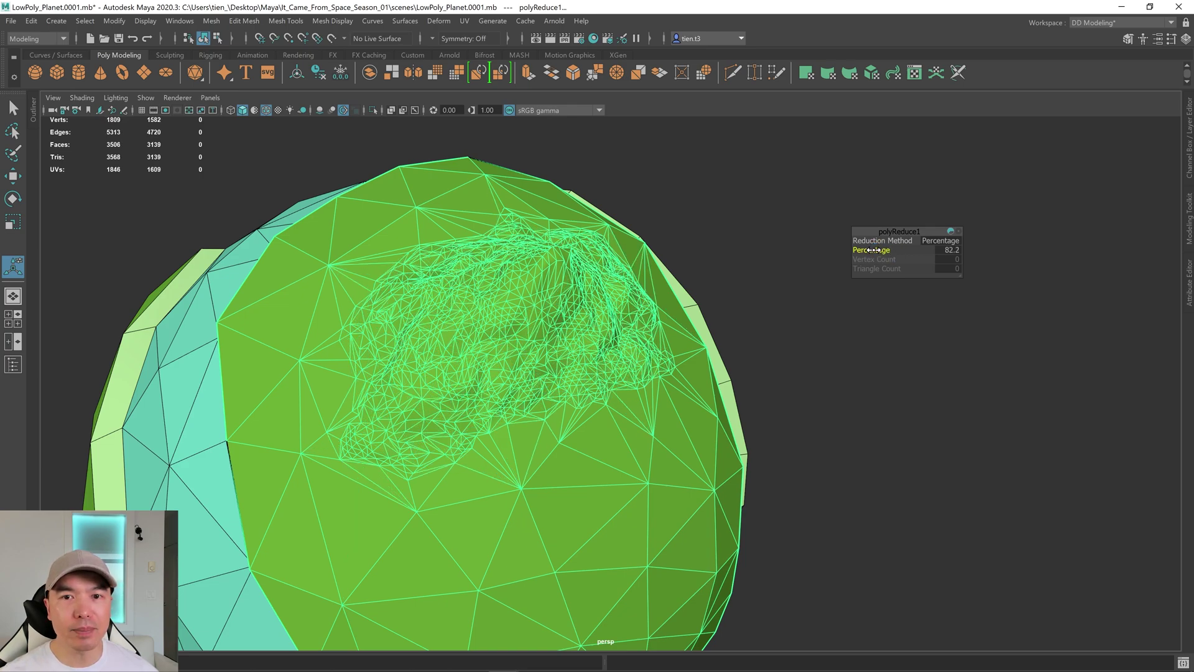
left_click_drag(884, 250, 1079, 241)
left_click_drag(892, 249, 962, 237)
left_click_drag(721, 337, 617, 383, "alt")
scroll(677, 324, "up", 3)
scroll(676, 324, "down", 5)
Step: Leave the reduction settings in object mode, deselect the continent piece and hide the wireframe overlay
key("q")
right_click_drag(570, 331, 663, 279)
left_click(340, 24)
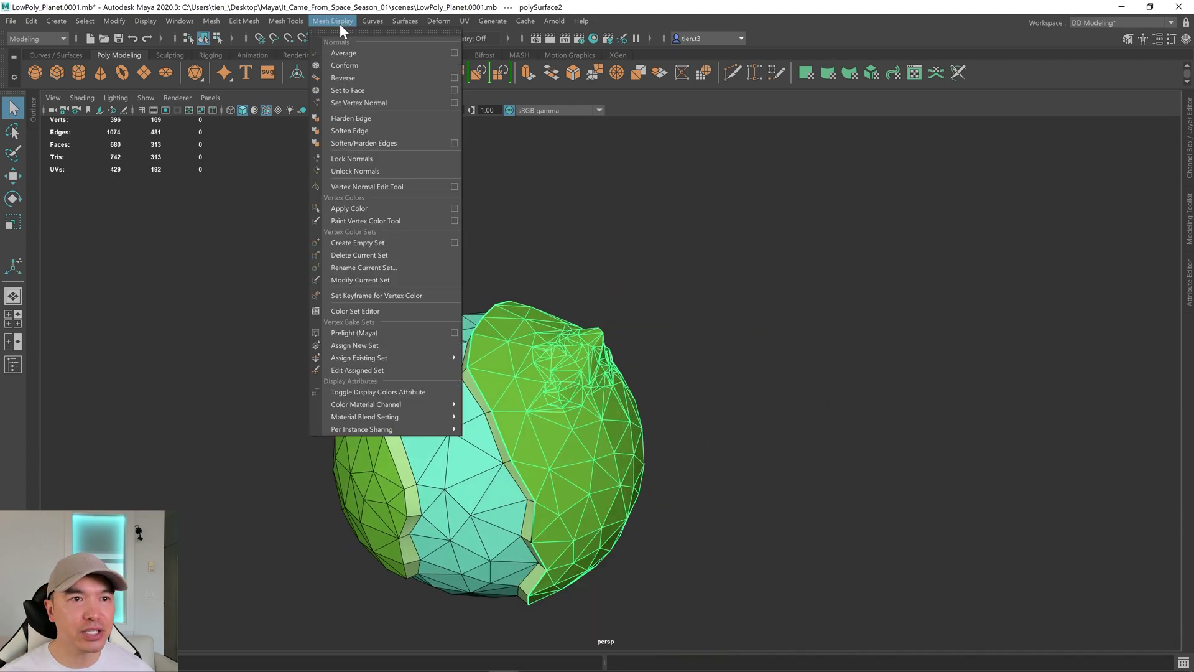
left_click(706, 293)
left_click_drag(852, 382, 698, 390, "alt")
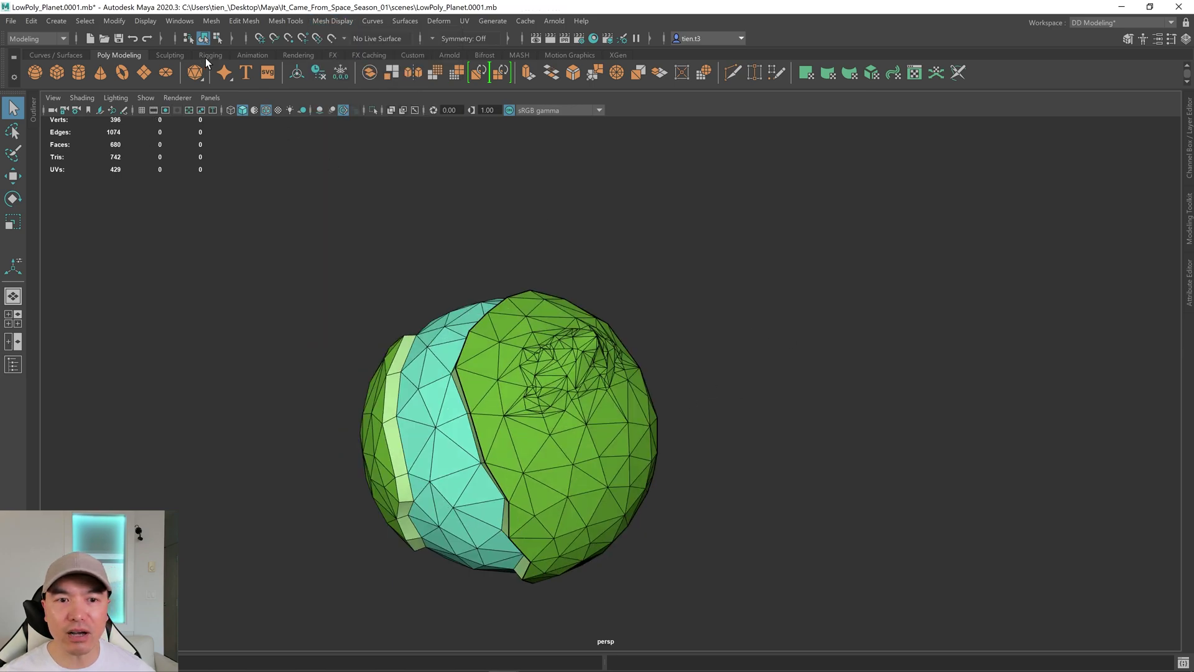
left_click(267, 110)
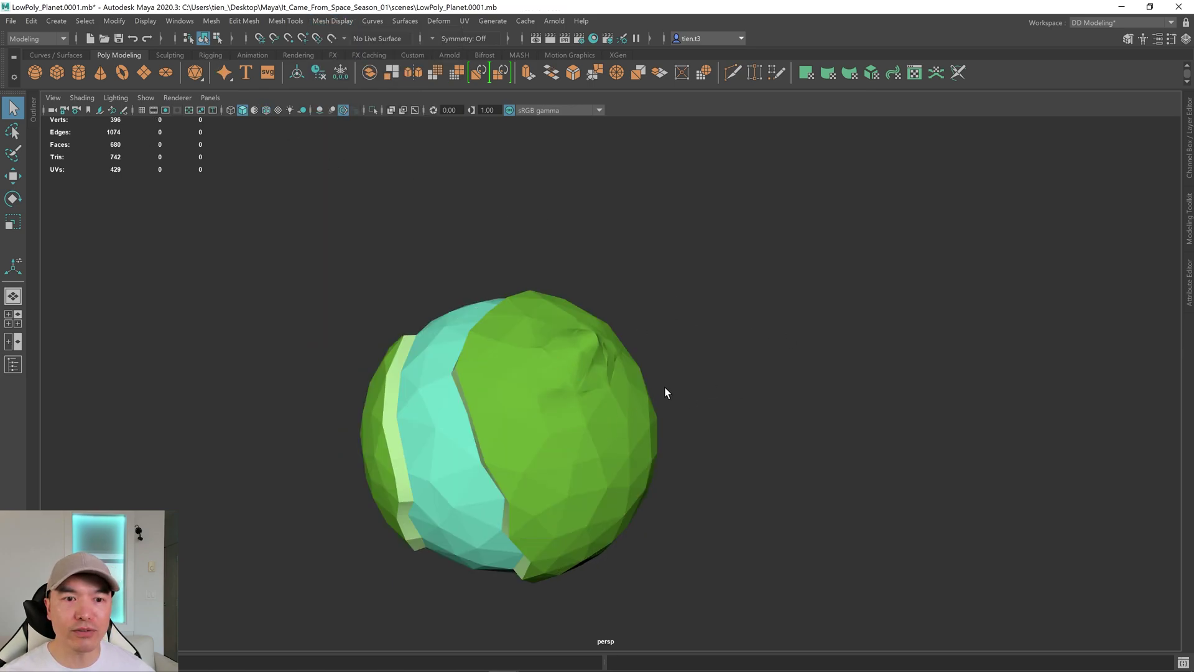
Step: Harden the edges of the reduced continent piece so the mountain shows faceted low-poly shading
scroll(665, 389, "up", 3)
left_click_drag(669, 376, 570, 377, "alt")
left_click(569, 376)
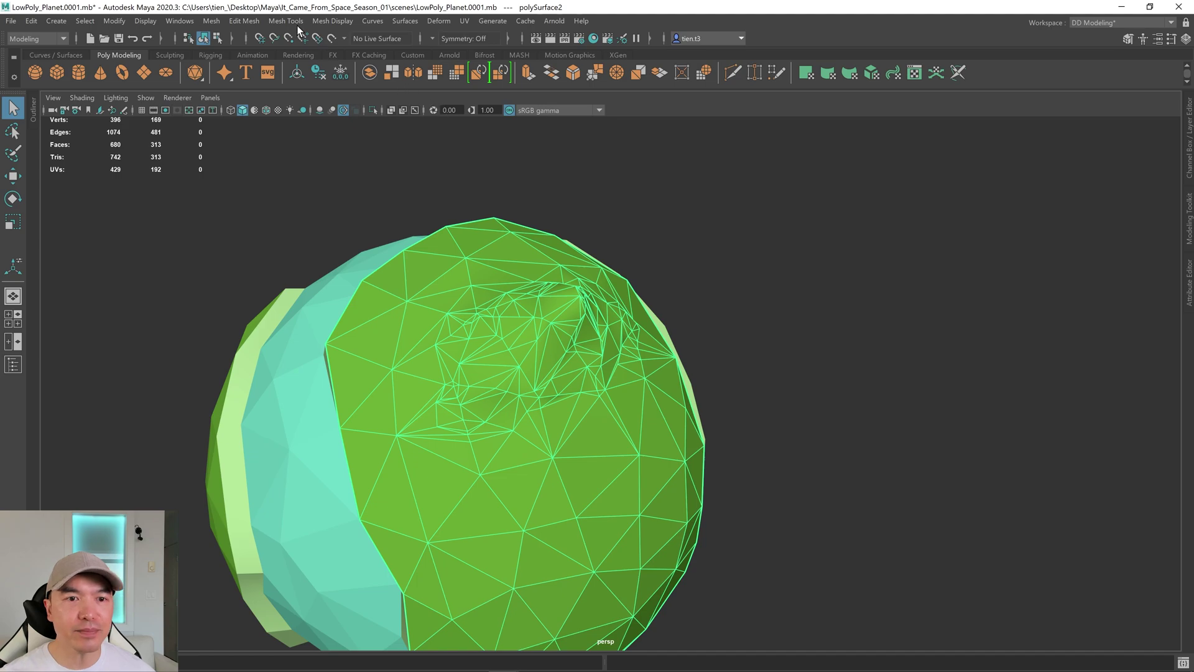
left_click(334, 20)
left_click(376, 120)
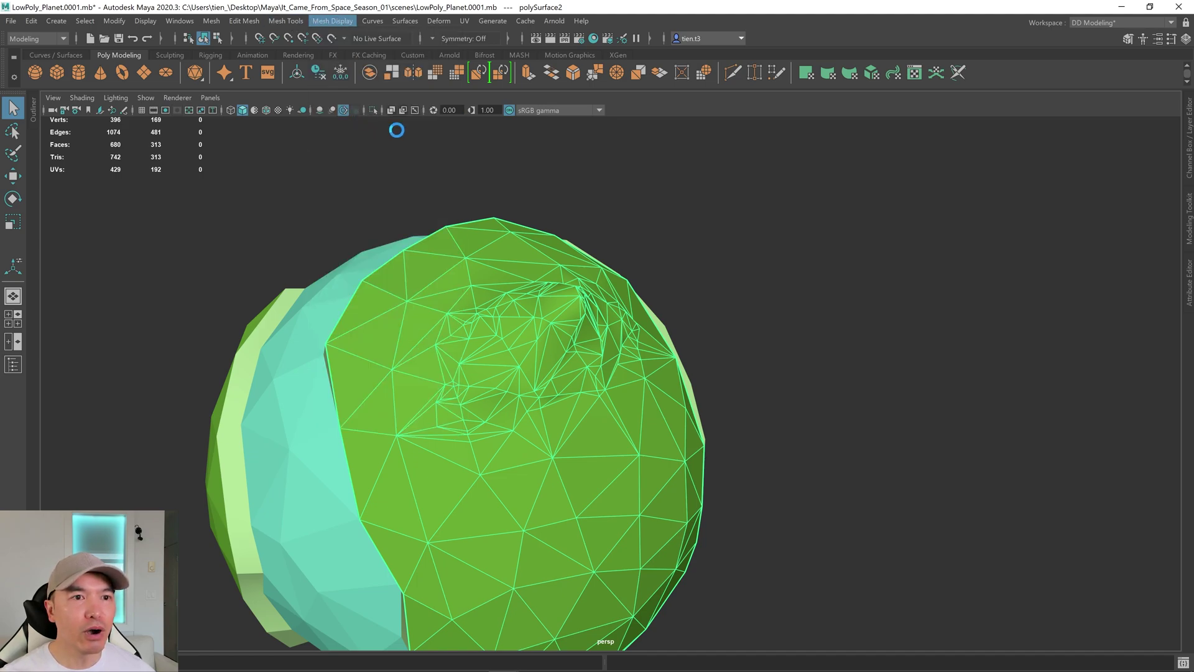
left_click(827, 315)
left_click_drag(827, 316, 808, 403, "alt")
scroll(787, 355, "down", 4)
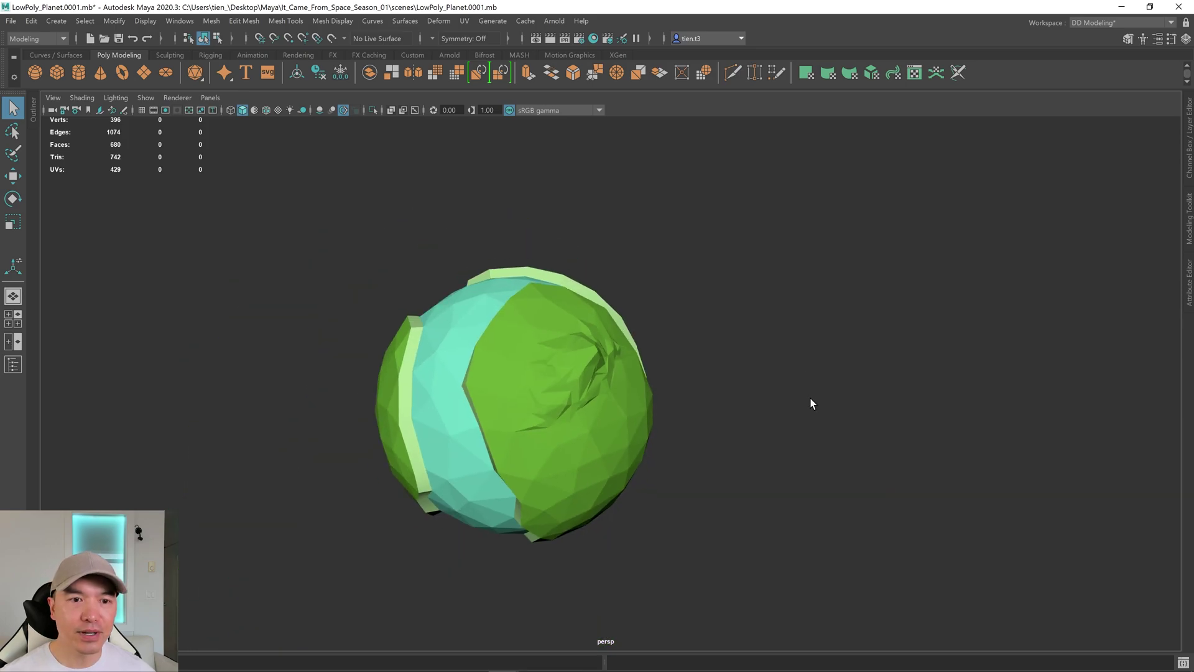
Step: Combine all the planet pieces into a single mesh
left_click_drag(315, 222, 814, 583)
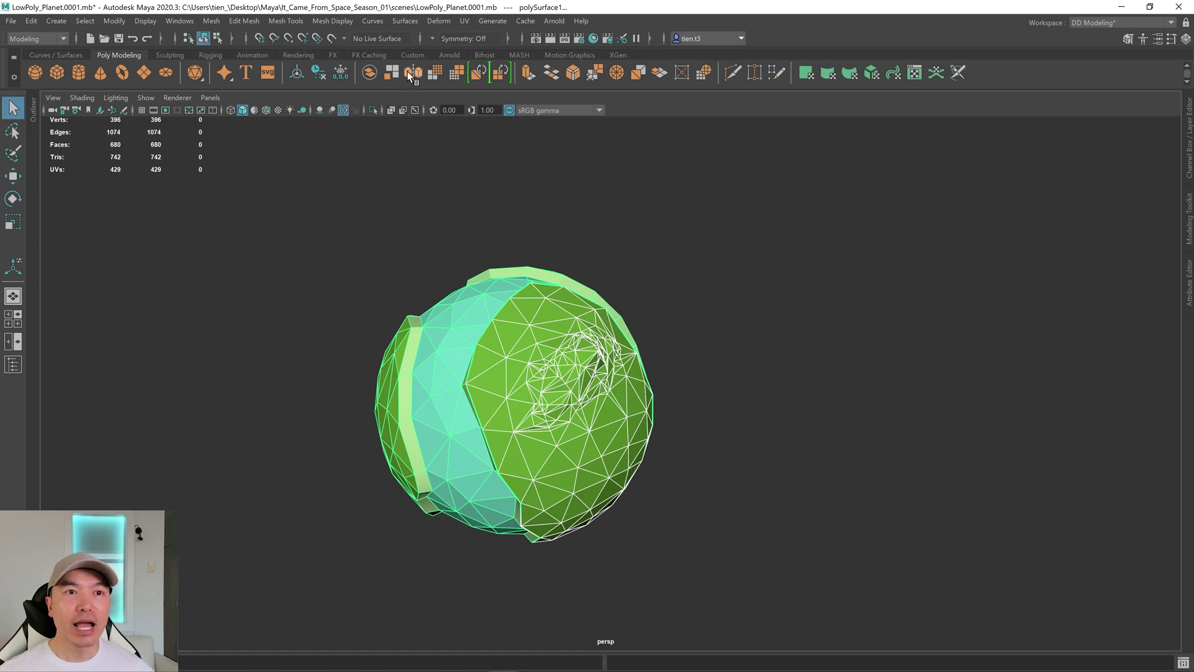
left_click(369, 72)
left_click_drag(458, 200, 737, 345, "alt")
scroll(692, 240, "up", 5)
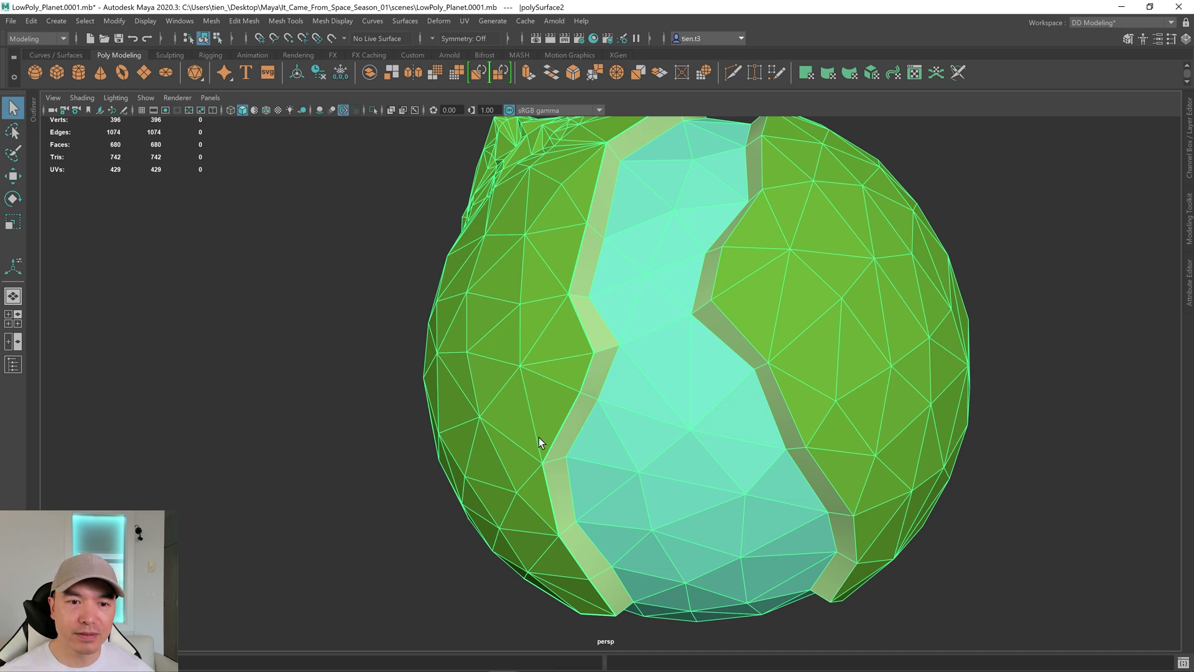
scroll(597, 350, "down", 3)
mouse_move(608, 341)
left_mouse_down("alt")
mouse_move(685, 333)
mouse_move(621, 342)
left_mouse_up("alt")
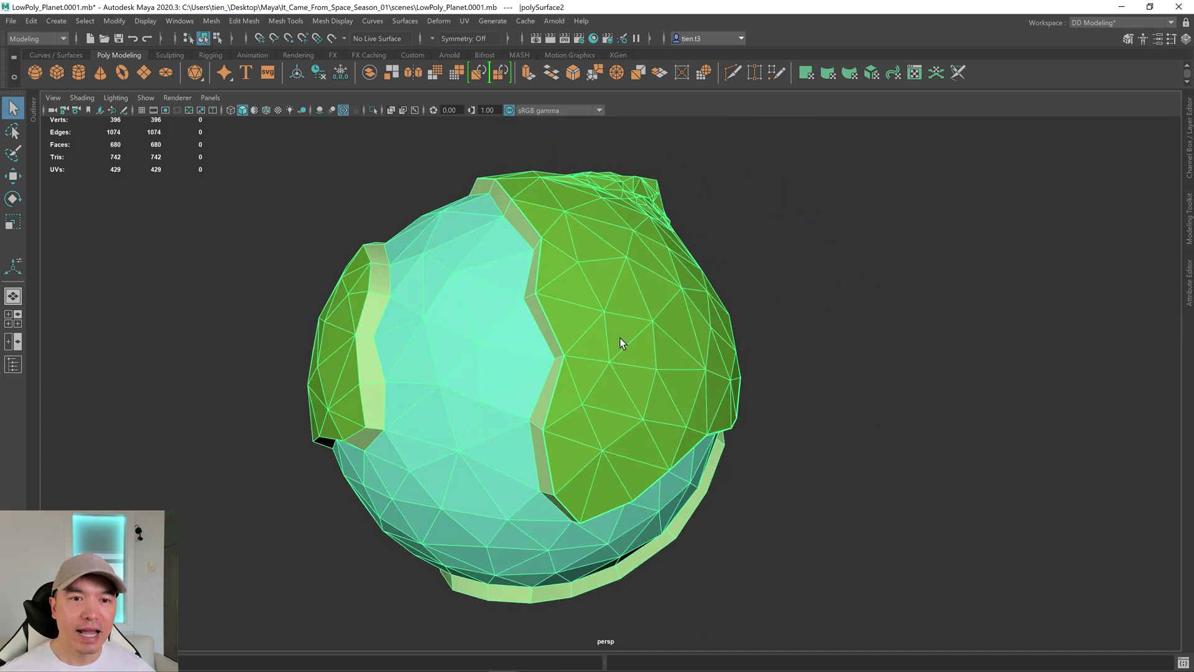
Step: Switch the combined planet to vertex mode and select the point on the continent seam to check for overlapping vertices
scroll(568, 290, "up", 6)
scroll(568, 287, "up", 2)
right_click_drag(515, 241, 461, 235)
left_click(430, 514)
scroll(392, 237, "down", 5)
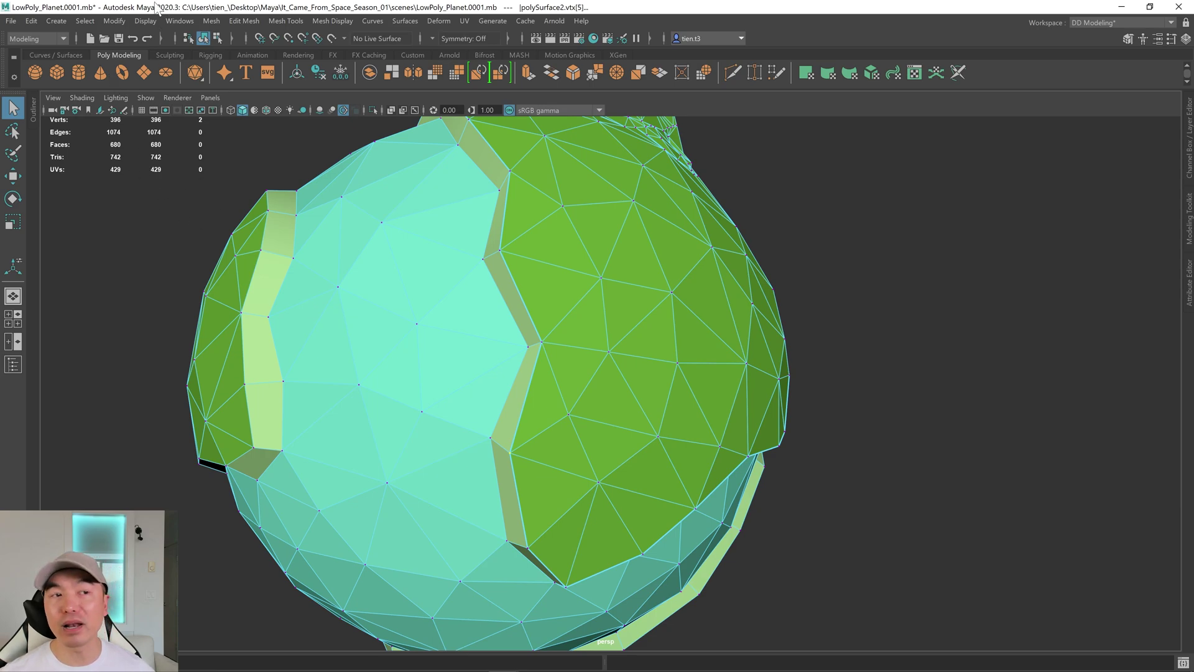
Step: Check the Poly Count option among the heads-up display settings, leave it enabled and clear the vertex selection
left_click(145, 20)
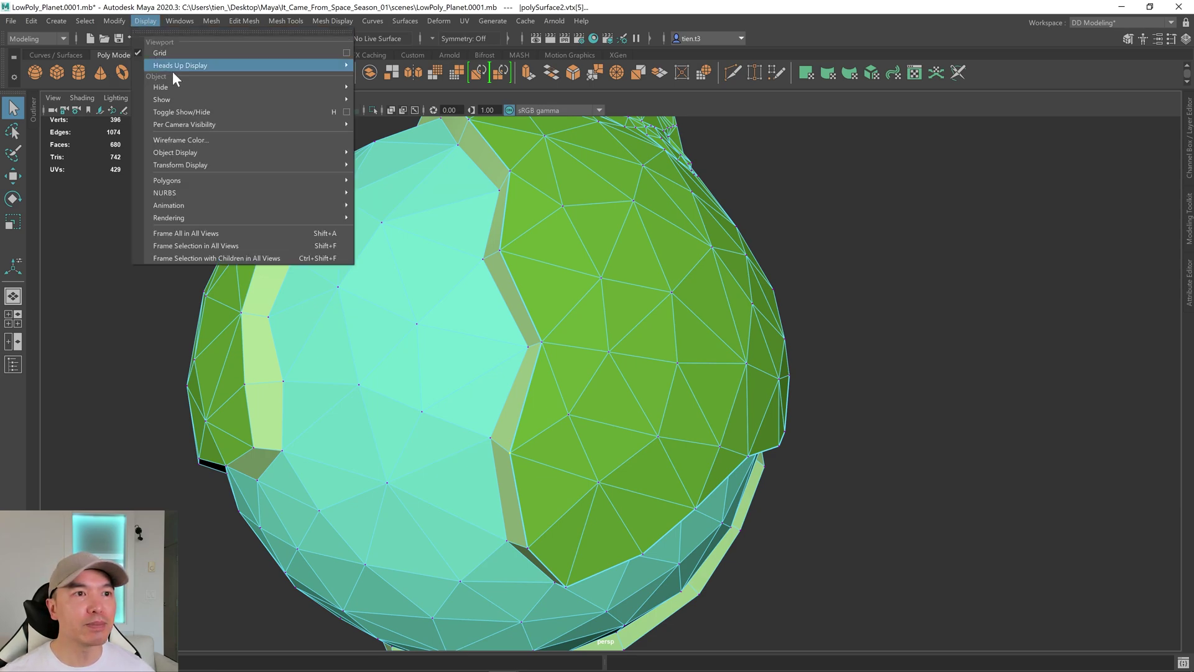
mouse_move(195, 62)
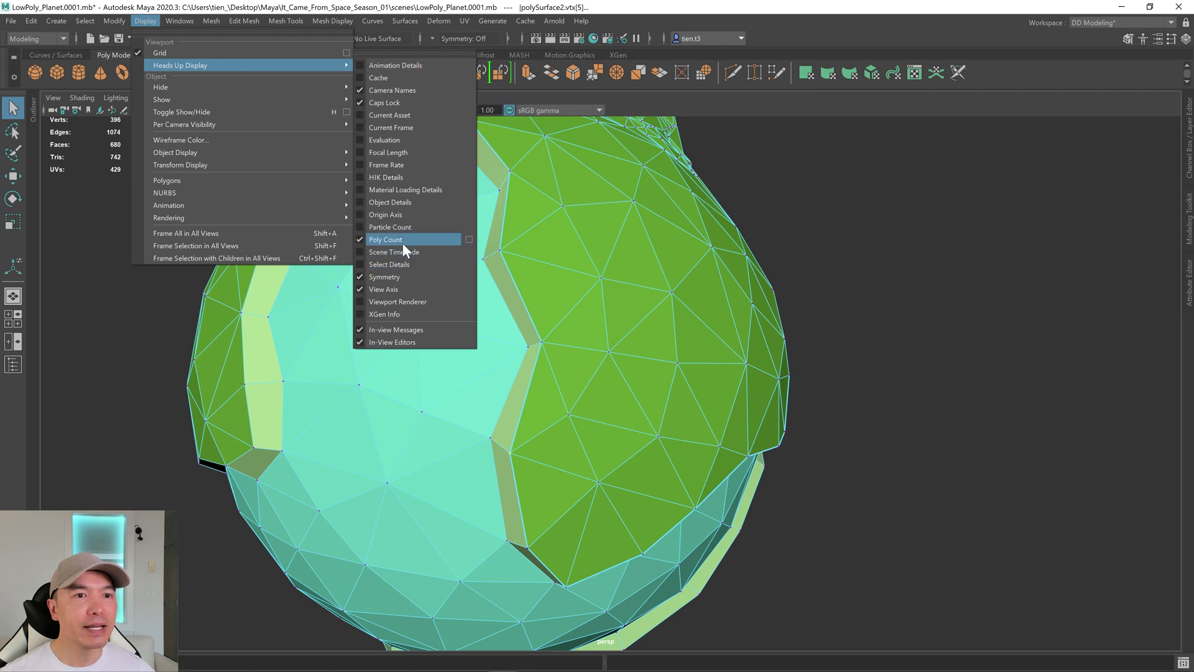
left_click(150, 328)
scroll(461, 357, "down", 5)
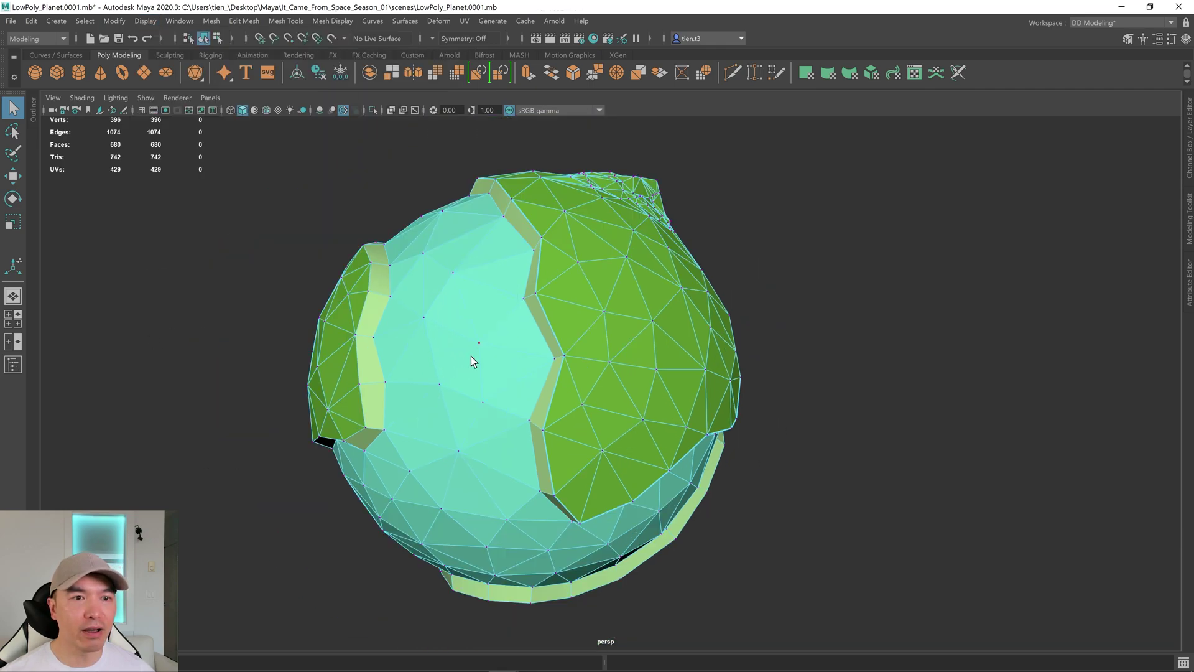
Step: Merge all of the planet's vertices with a distance threshold of 0.01 and return the mesh to object mode
left_click_drag(539, 346, 397, 307, "alt")
left_click_drag(365, 236, 785, 595)
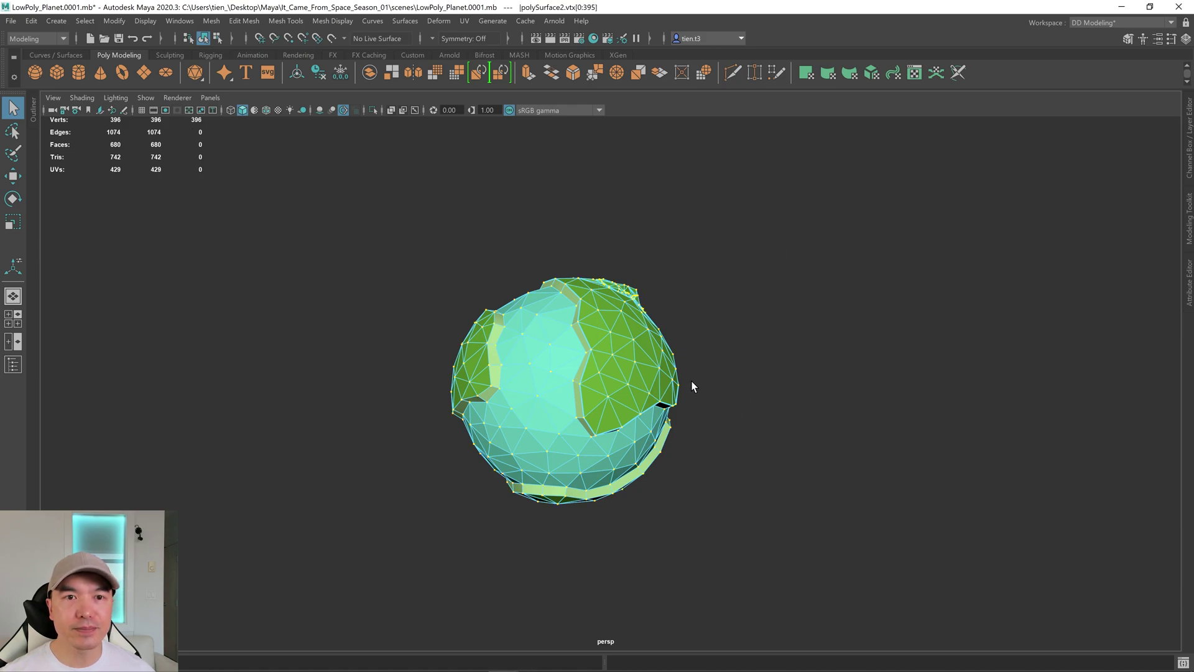
right_click(783, 276, "shift")
mouse_move(782, 274)
right_mouse_down("shift")
mouse_move(781, 226)
mouse_move(838, 217)
right_mouse_up("shift")
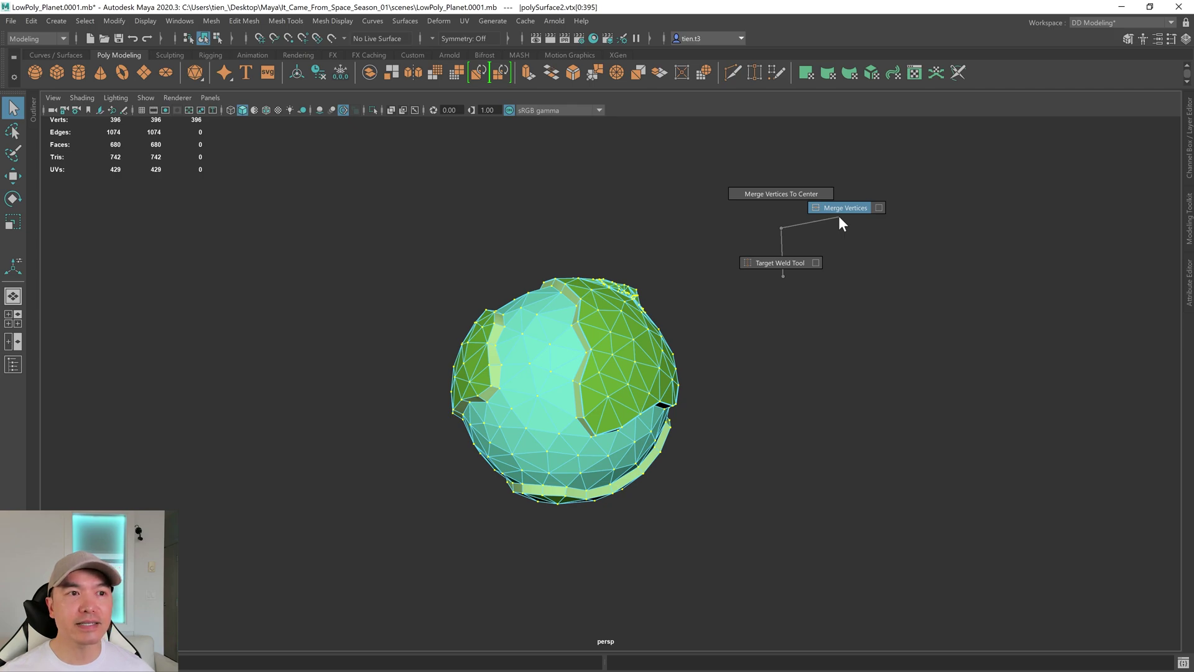
right_click_drag(839, 217, 838, 215, "shift")
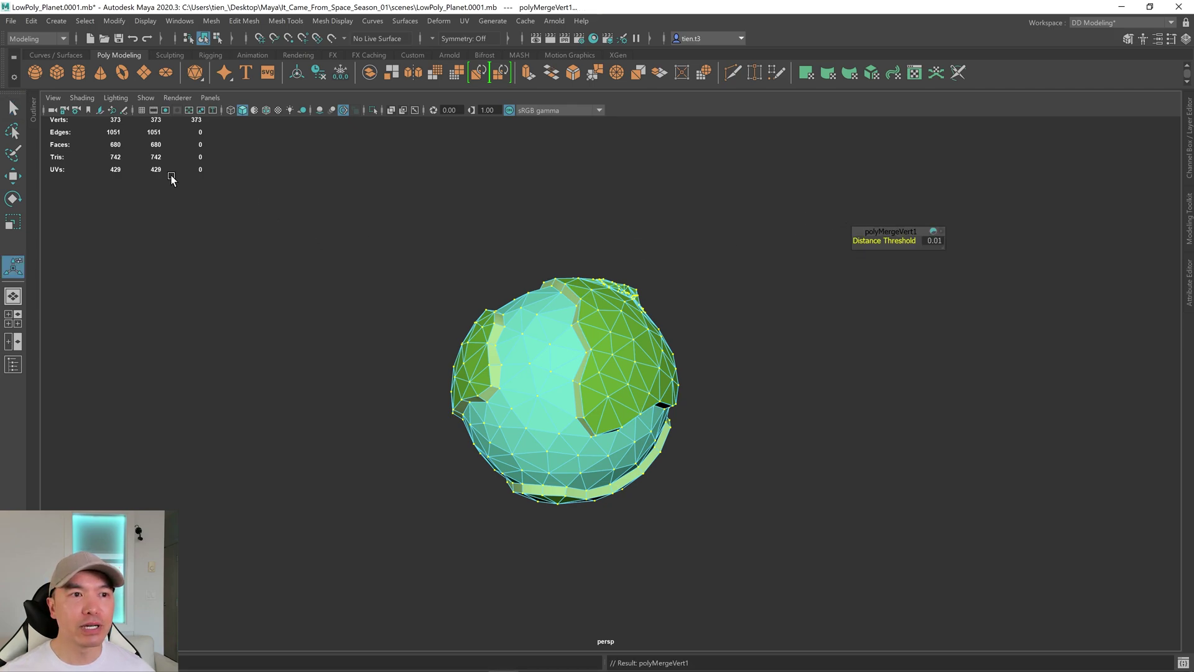
left_click_drag(684, 355, 615, 355, "alt")
right_click_drag(584, 296, 631, 316)
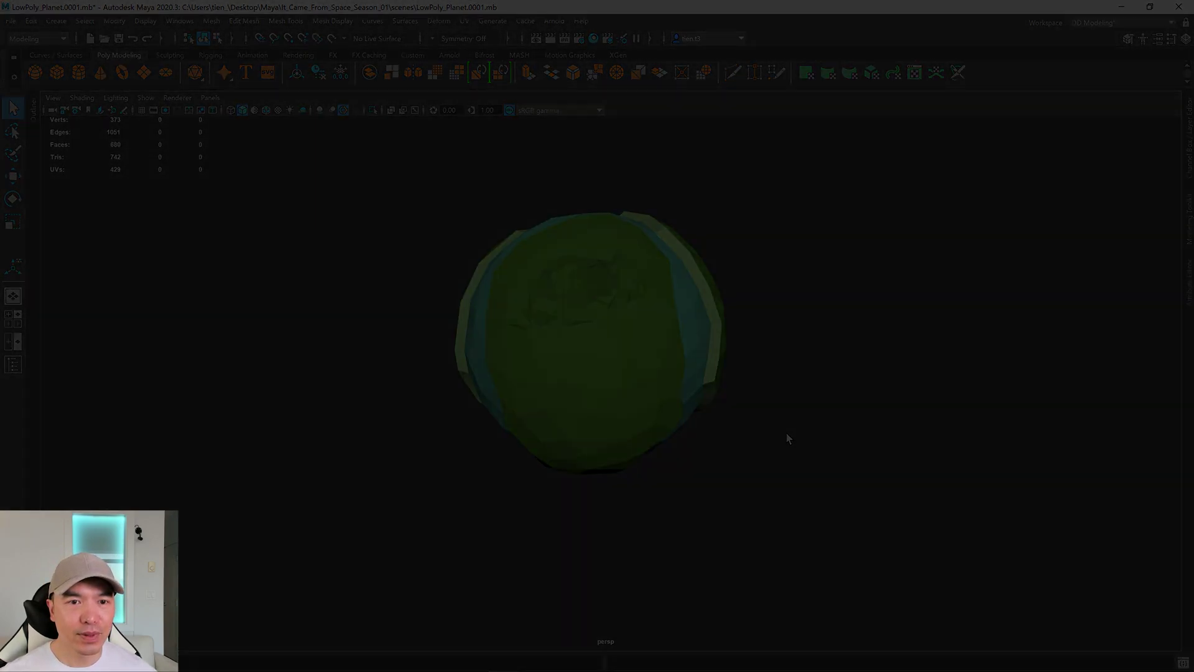